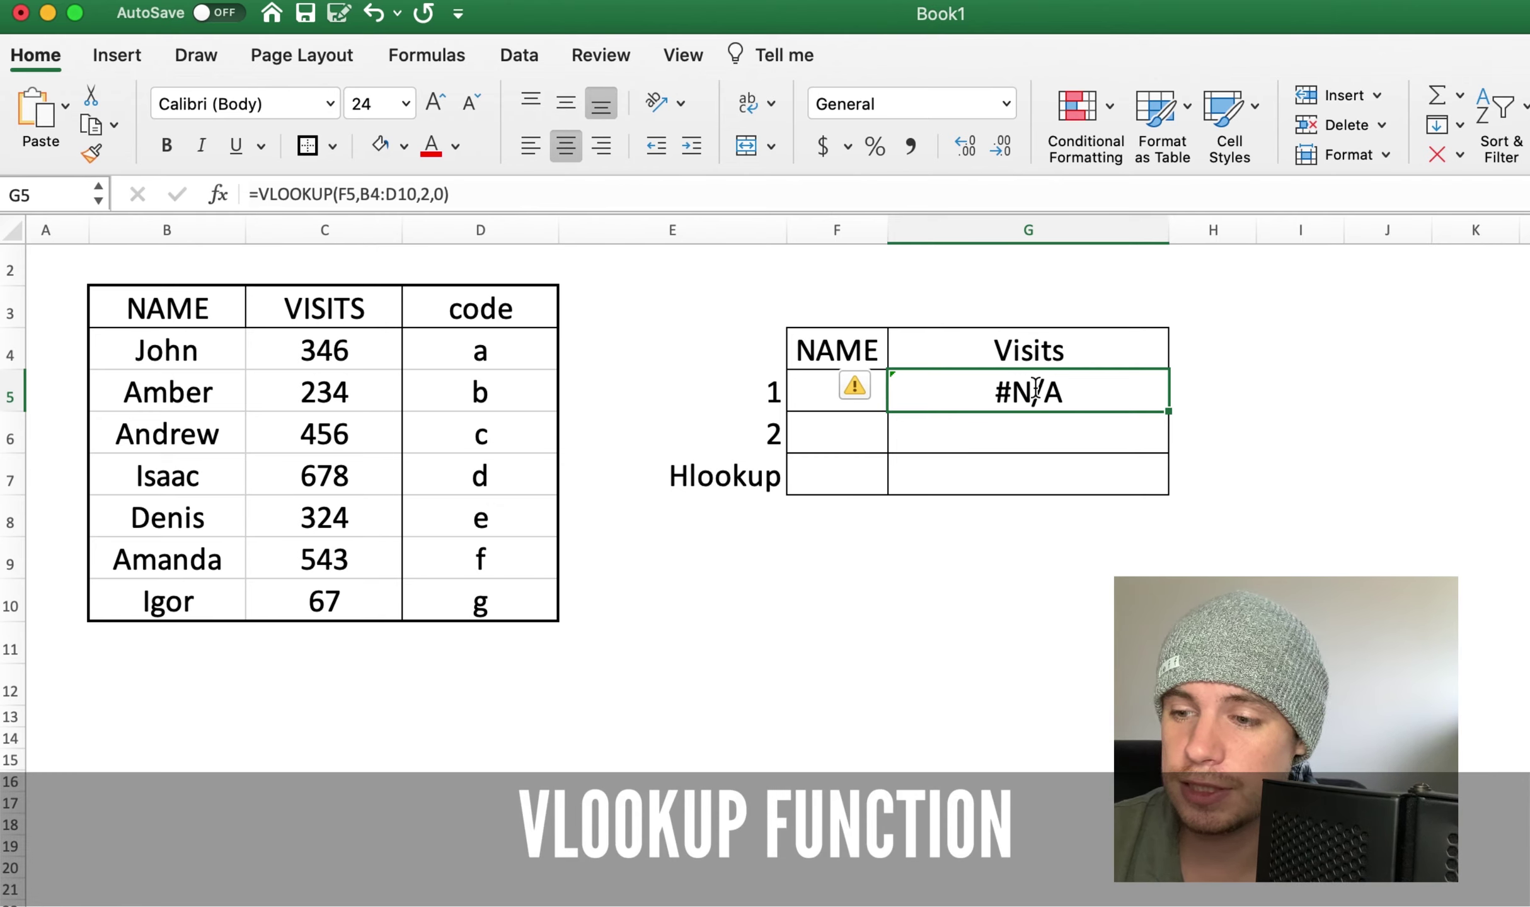
{"action": "left_click", "coordinate": [819, 403]}
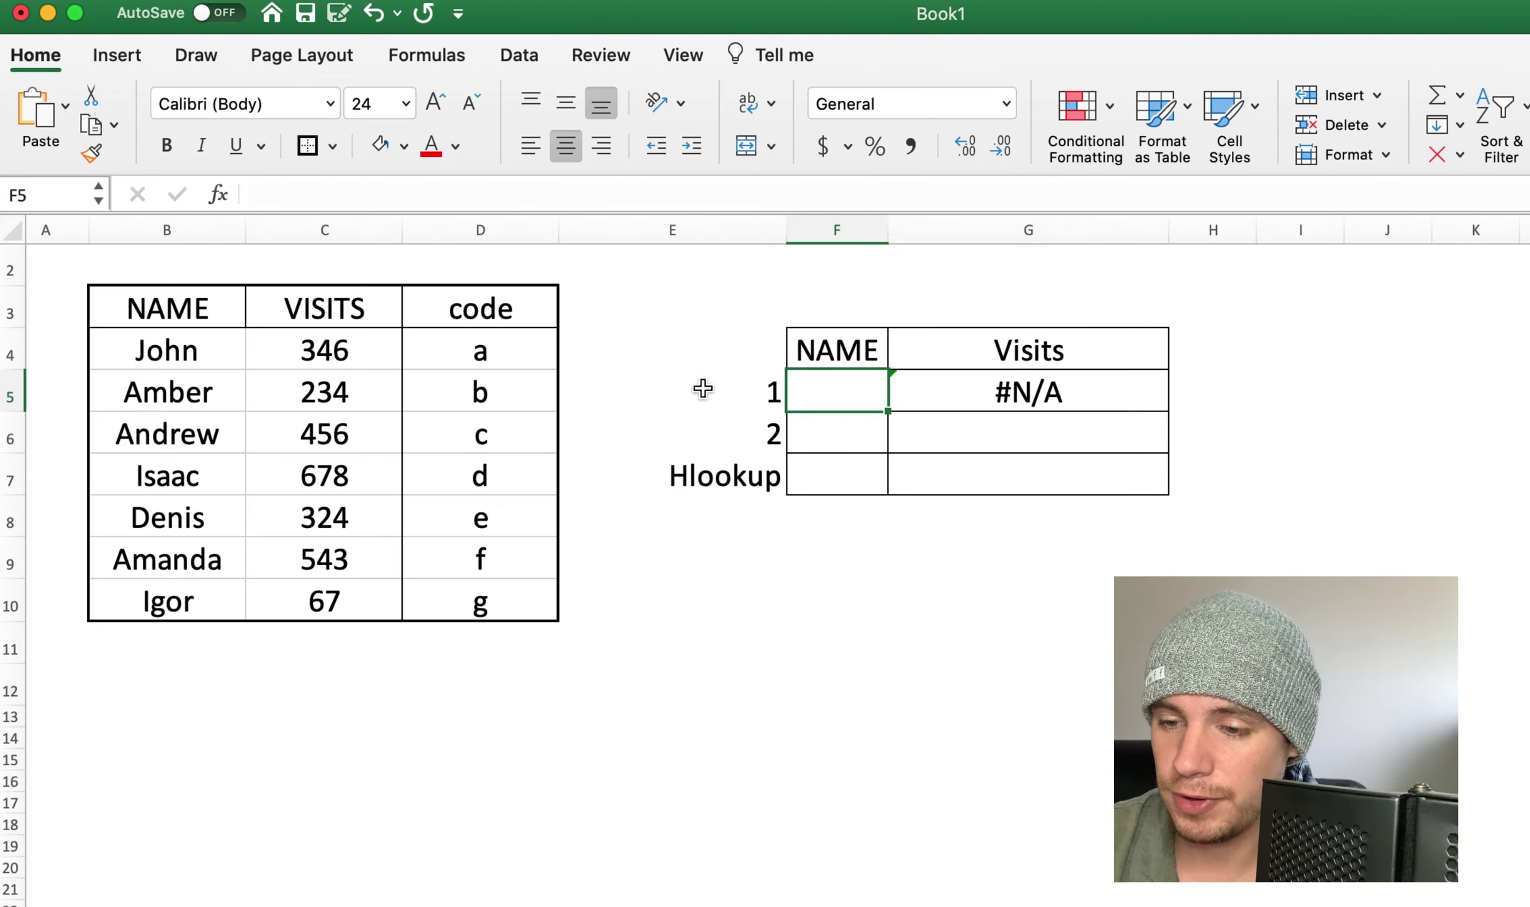
{"action": "left_click", "coordinate": [149, 224]}
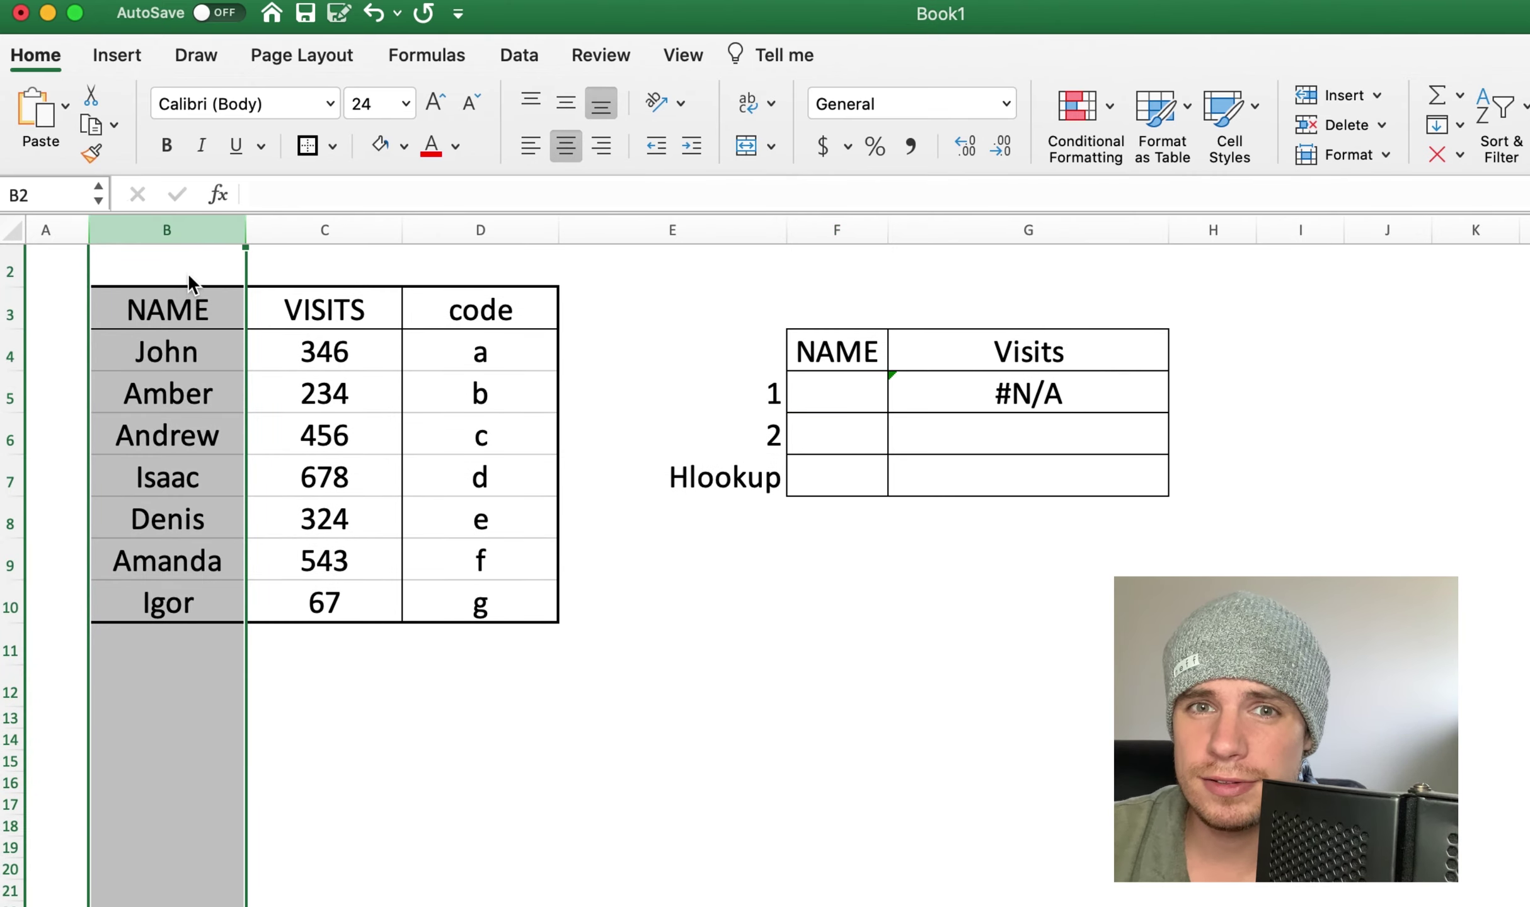
{"action": "left_click", "coordinate": [318, 223]}
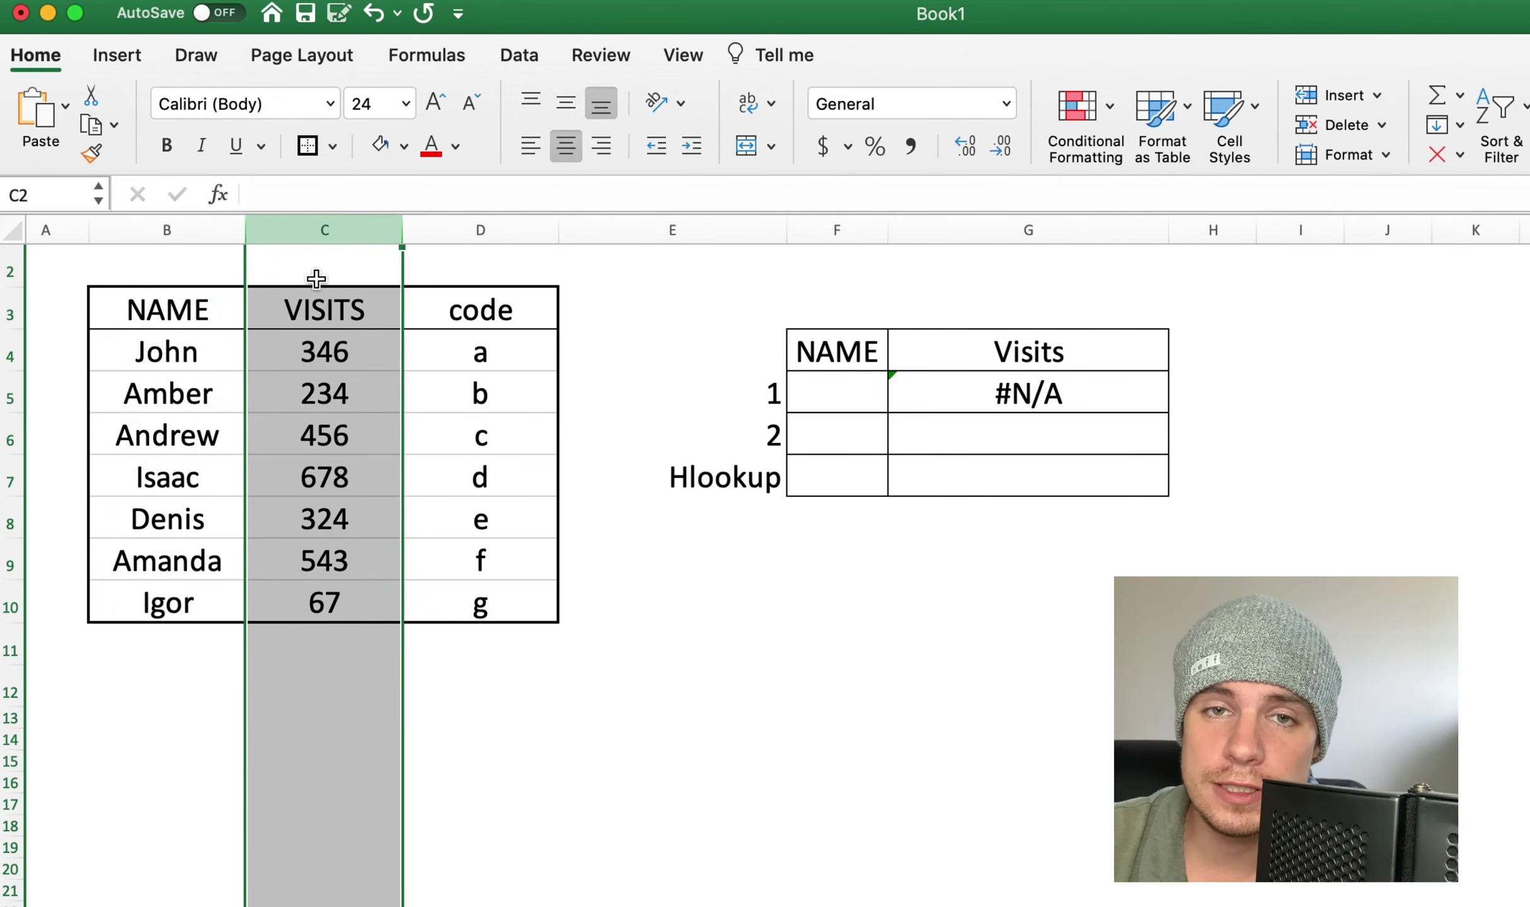
{"action": "left_click", "coordinate": [495, 231]}
{"action": "left_click", "coordinate": [584, 741]}
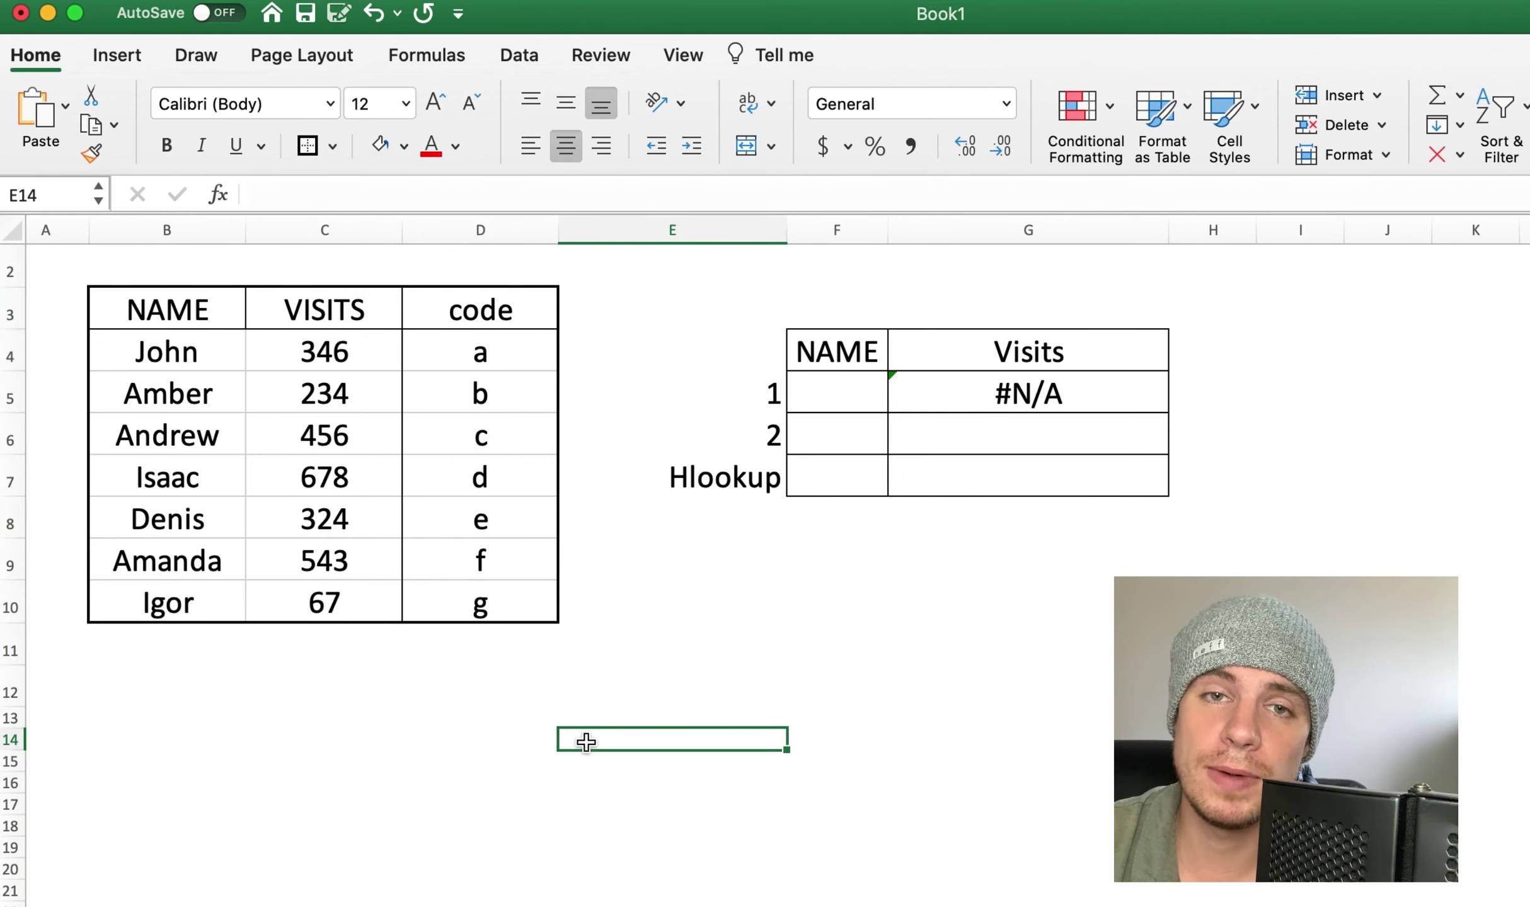
Test the existing lookup in row 5 by entering the source table's first name, and after it the fifth name, in F5
{"action": "left_click", "coordinate": [847, 406]}
{"action": "type", "text": "john"}
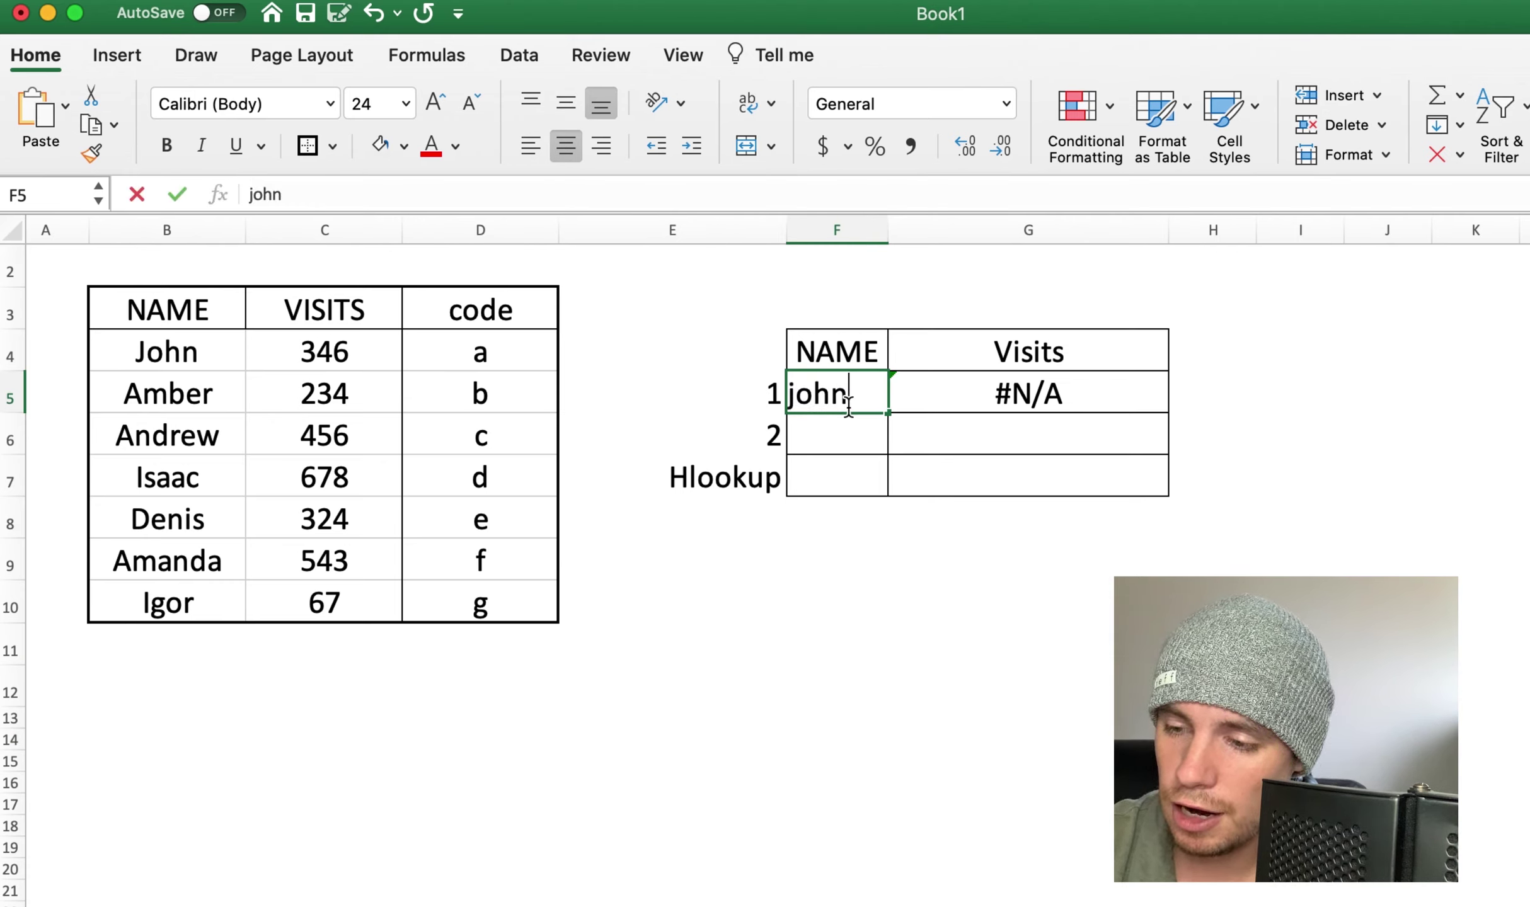
{"action": "key", "text": "Return"}
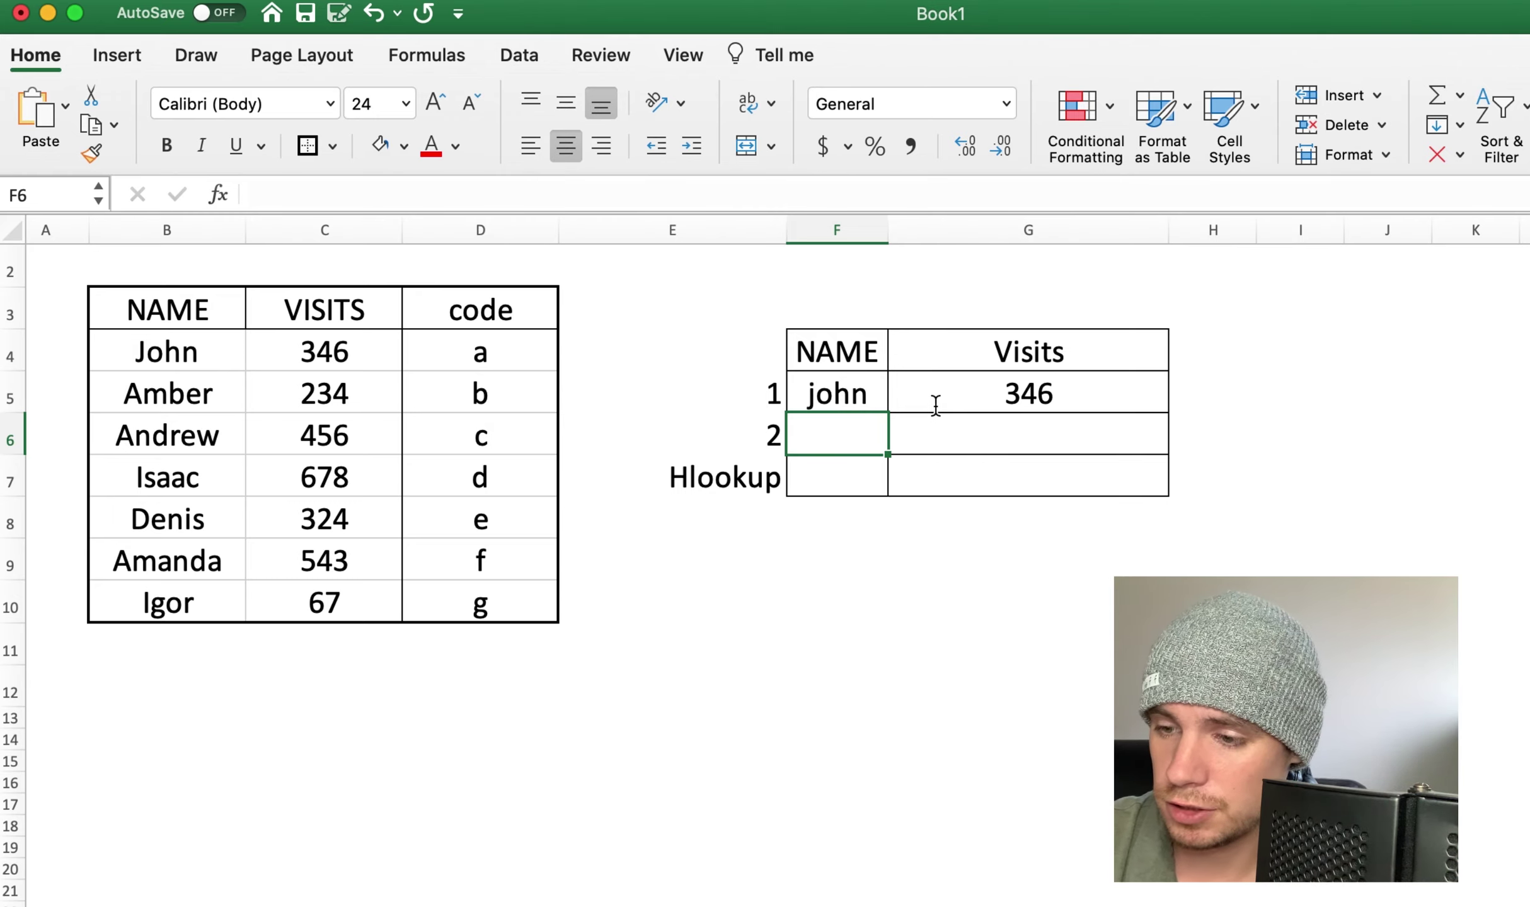
{"action": "left_click", "coordinate": [860, 399]}
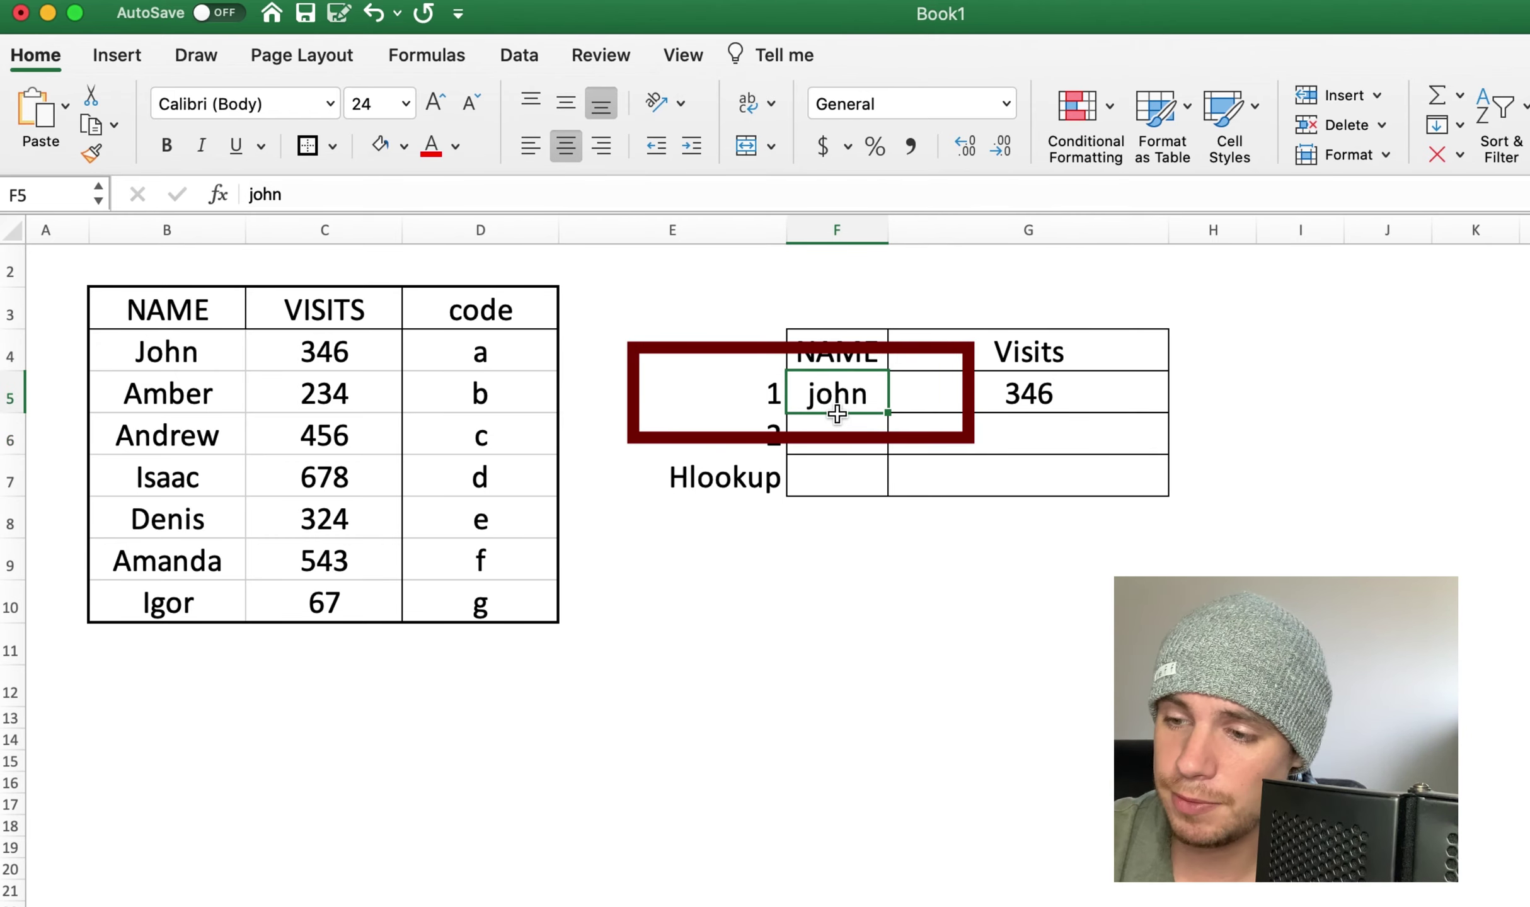
{"action": "type", "text": "Denis"}
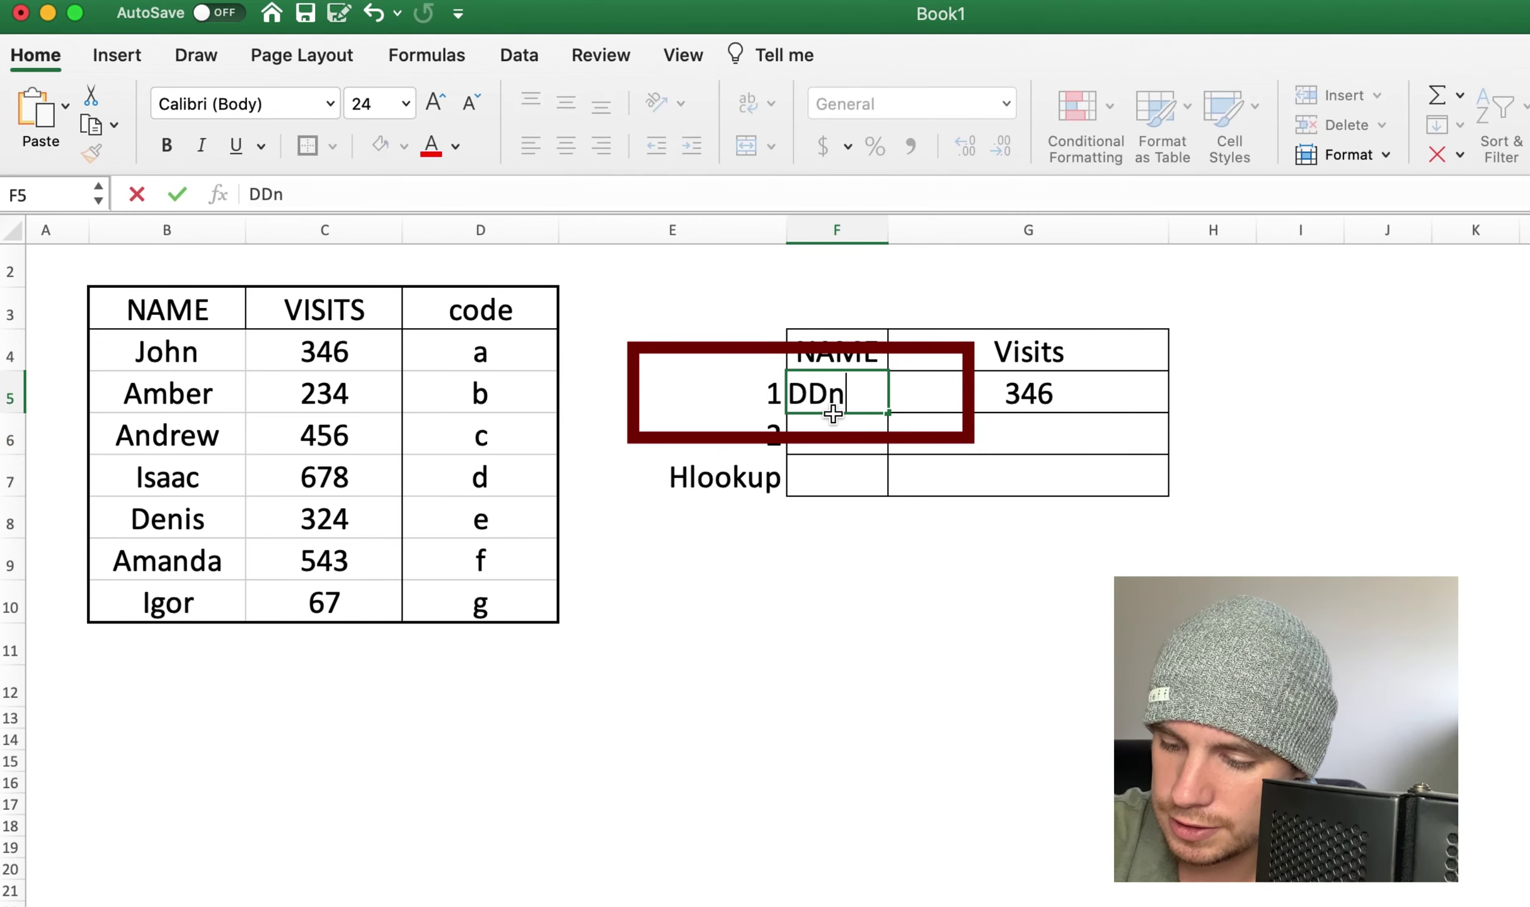
{"action": "key", "text": "Return"}
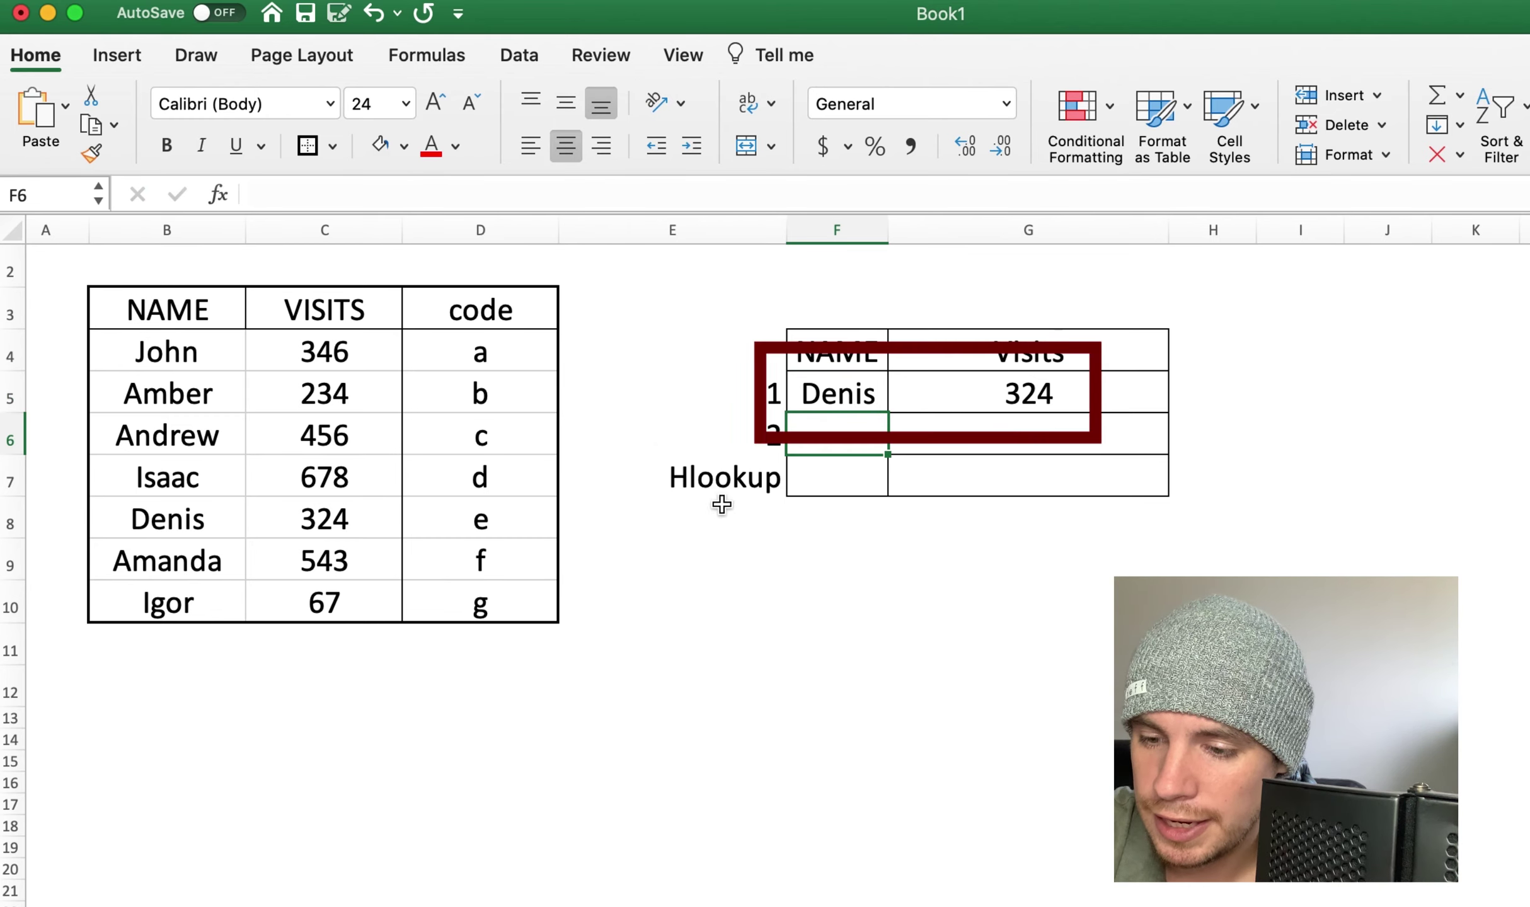
Replace the lookup name in F5 with the name from the last row of the source table
{"action": "left_click", "coordinate": [848, 395]}
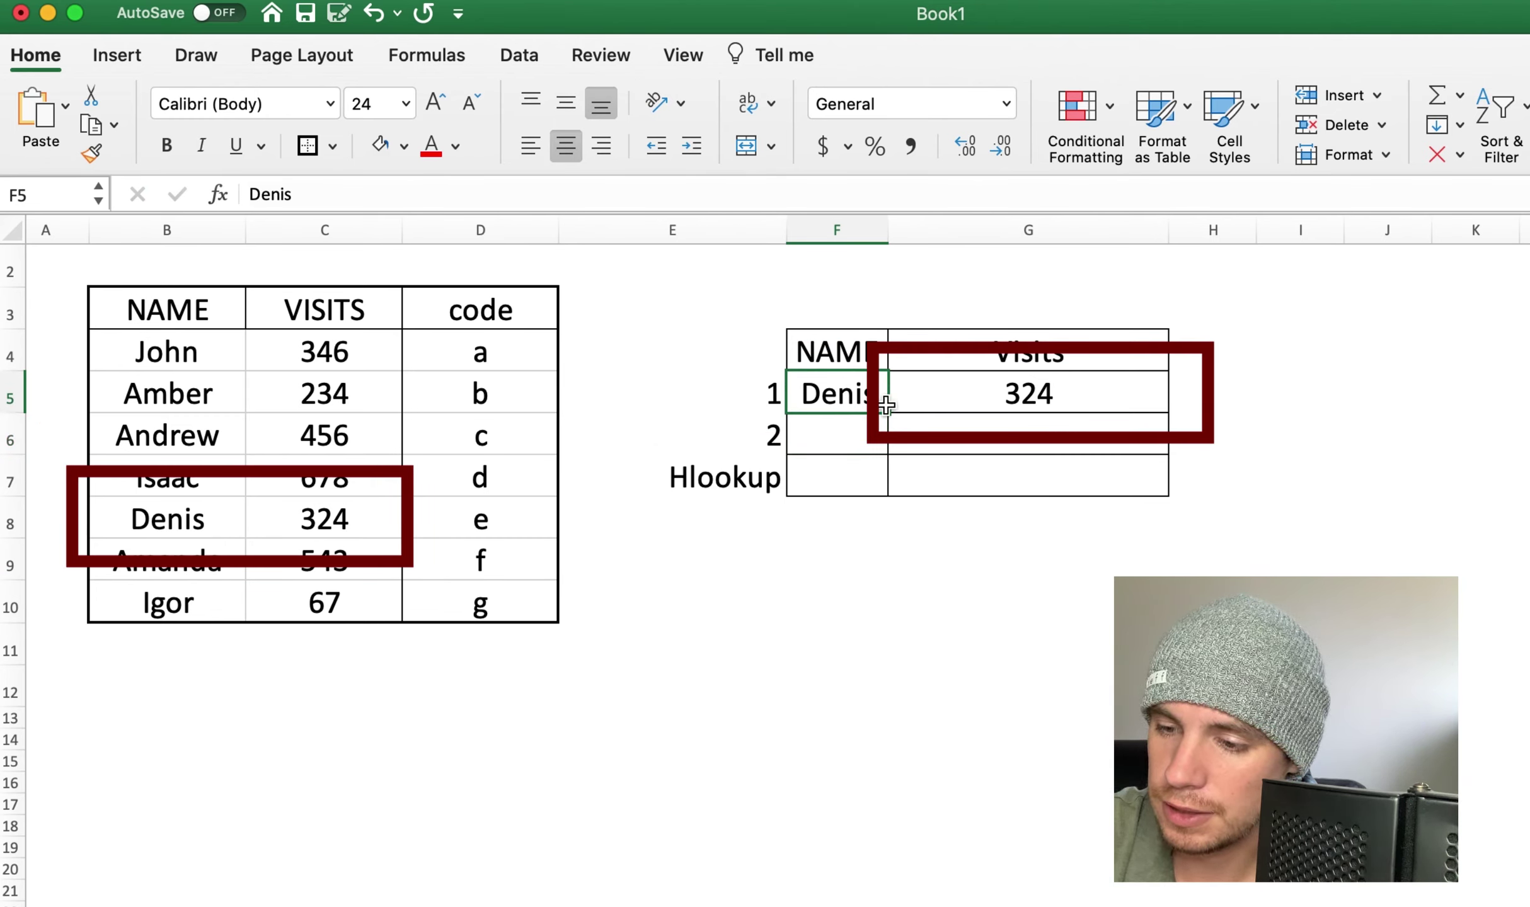
{"action": "type", "text": "Igor"}
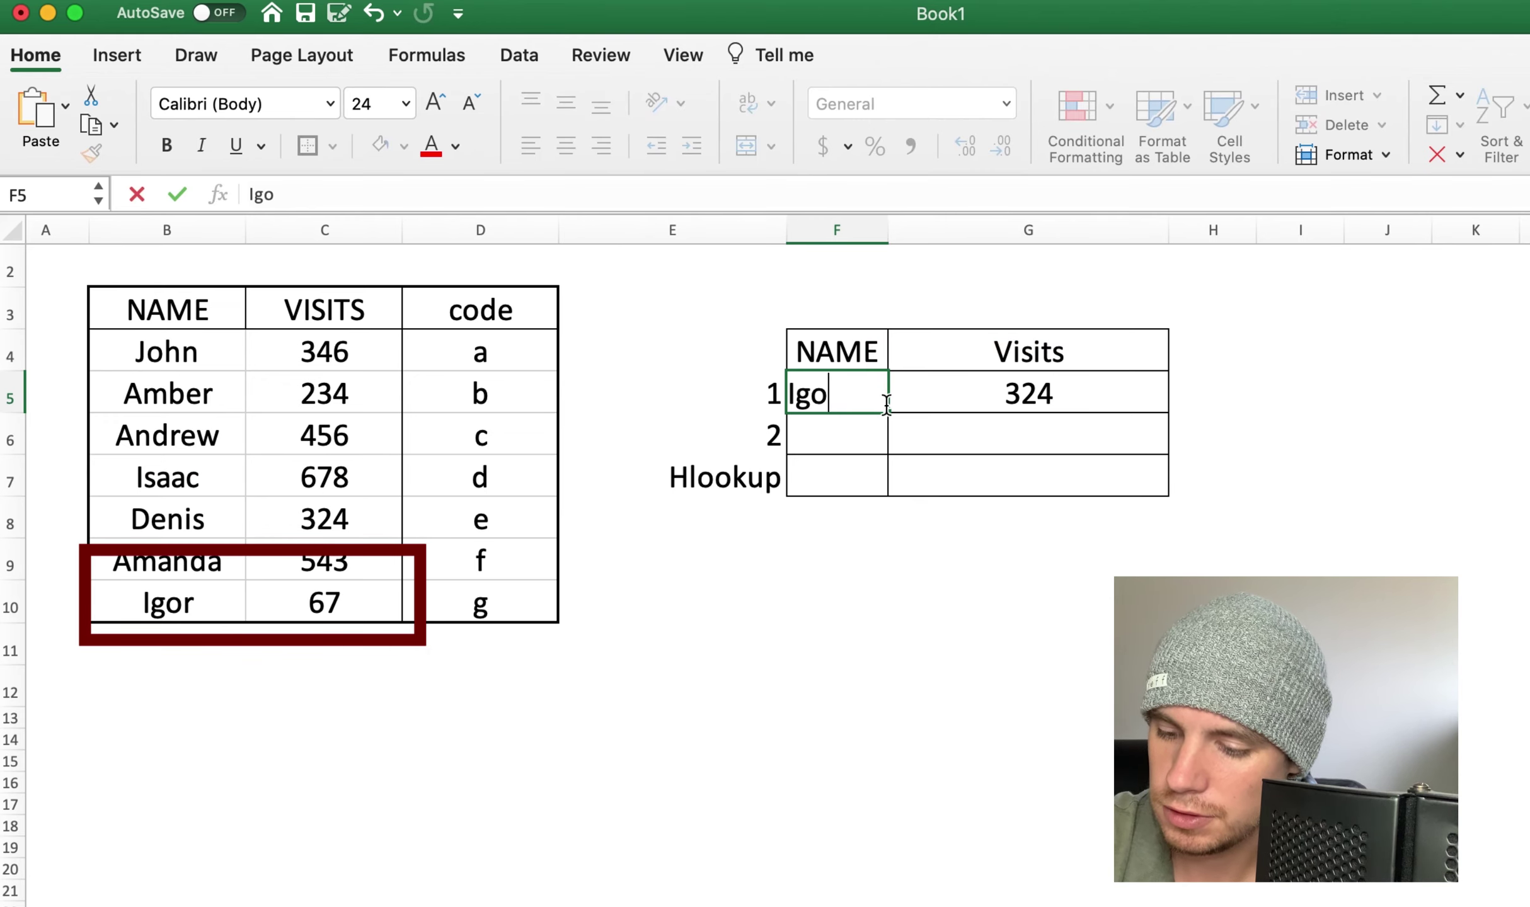
{"action": "key", "text": "Return"}
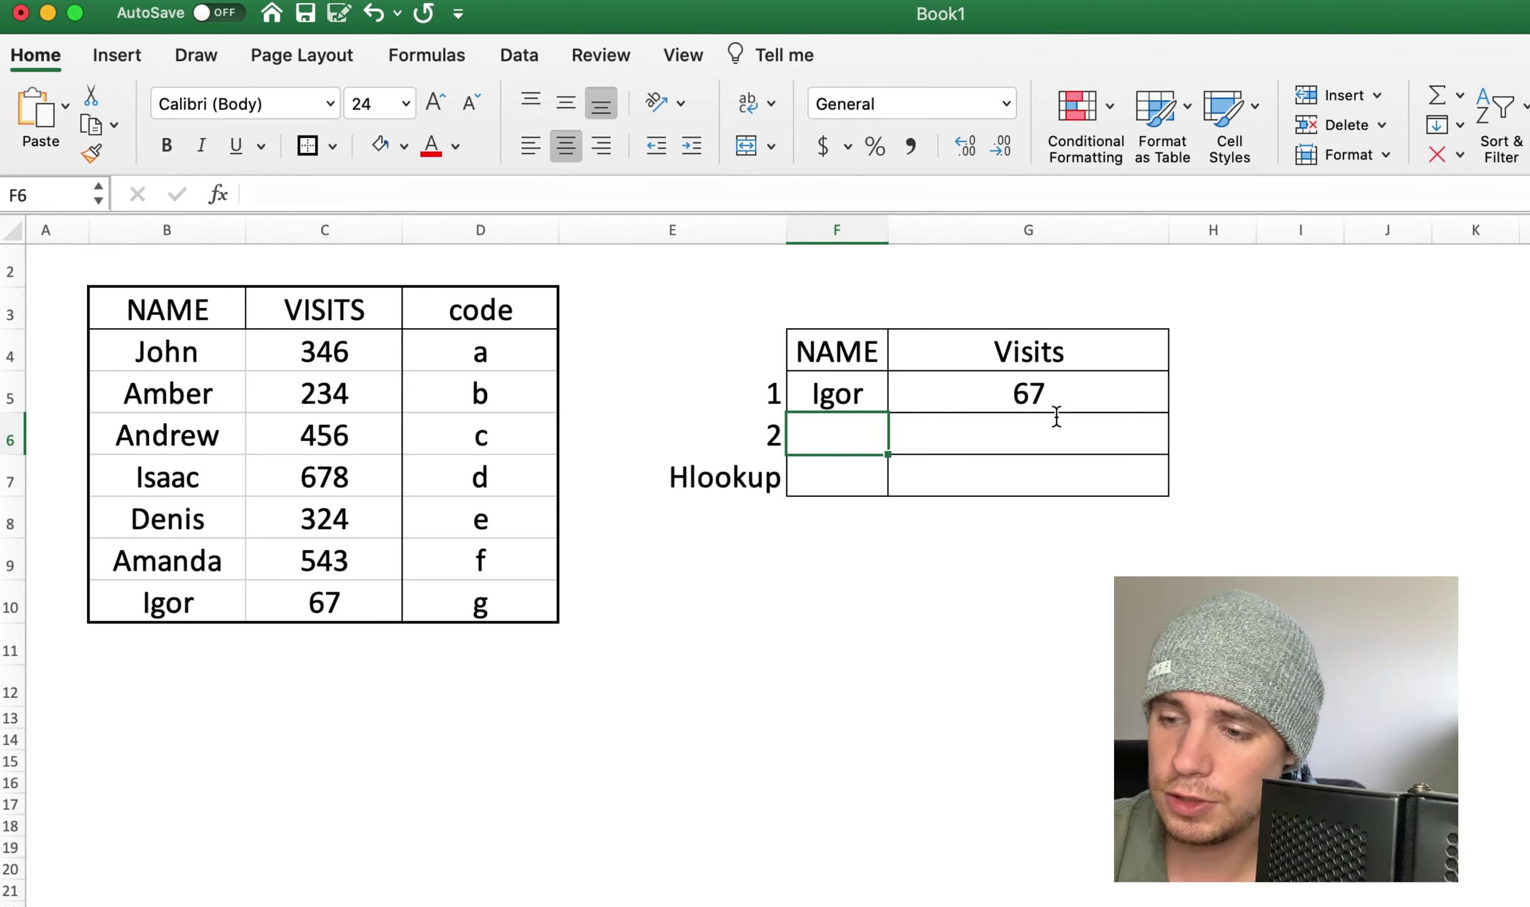
Start a VLOOKUP formula in G6 and open the Formula Builder for its arguments
{"action": "left_click", "coordinate": [976, 433]}
{"action": "type", "text": "=v"}
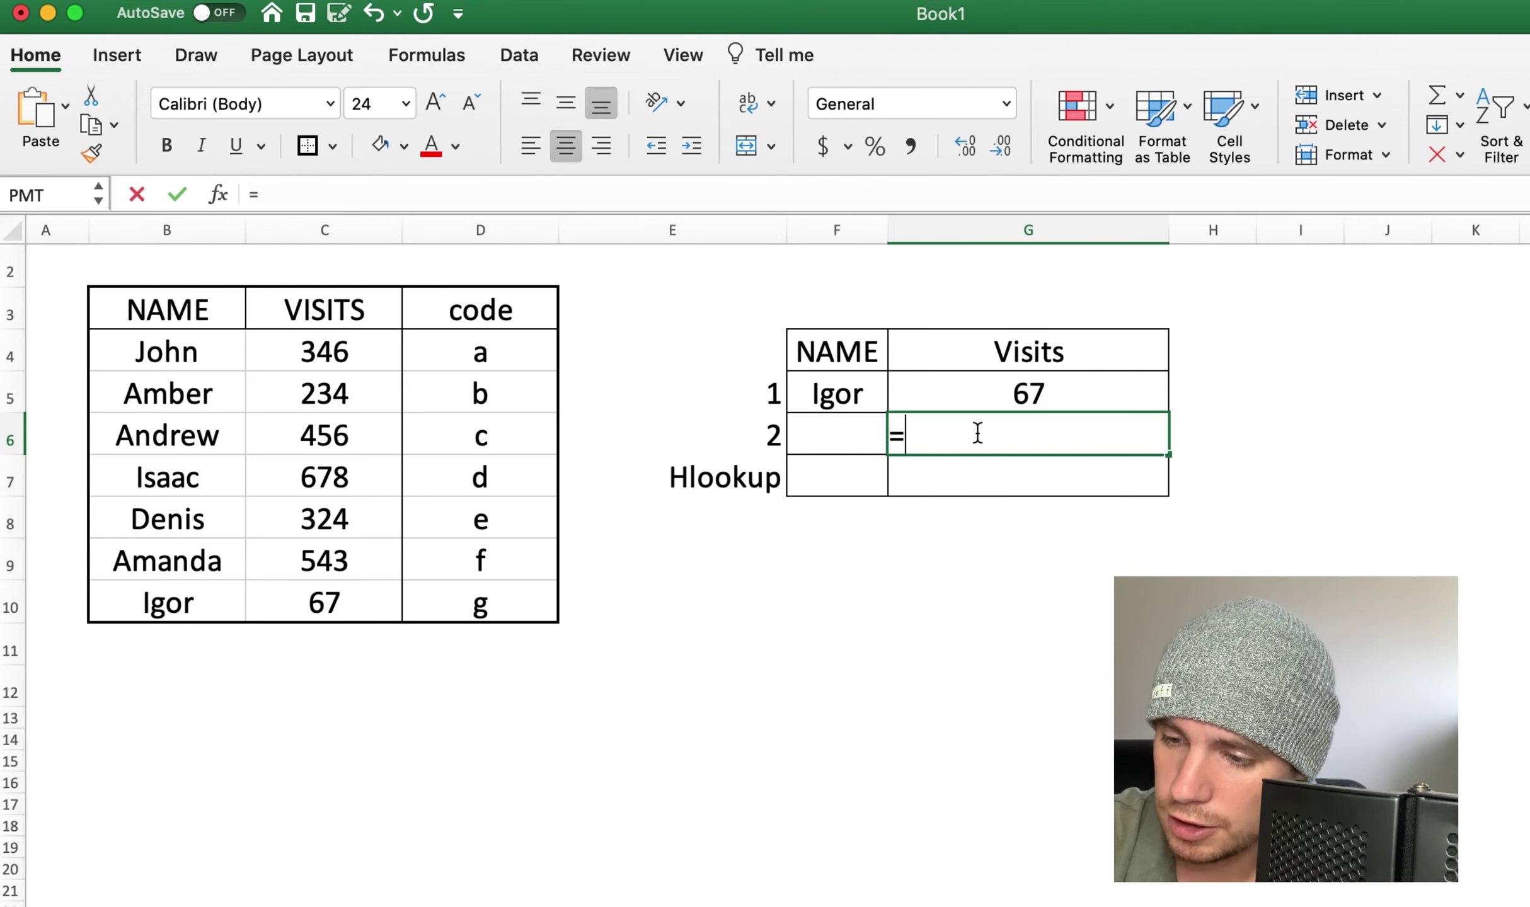
{"action": "type", "text": "lok"}
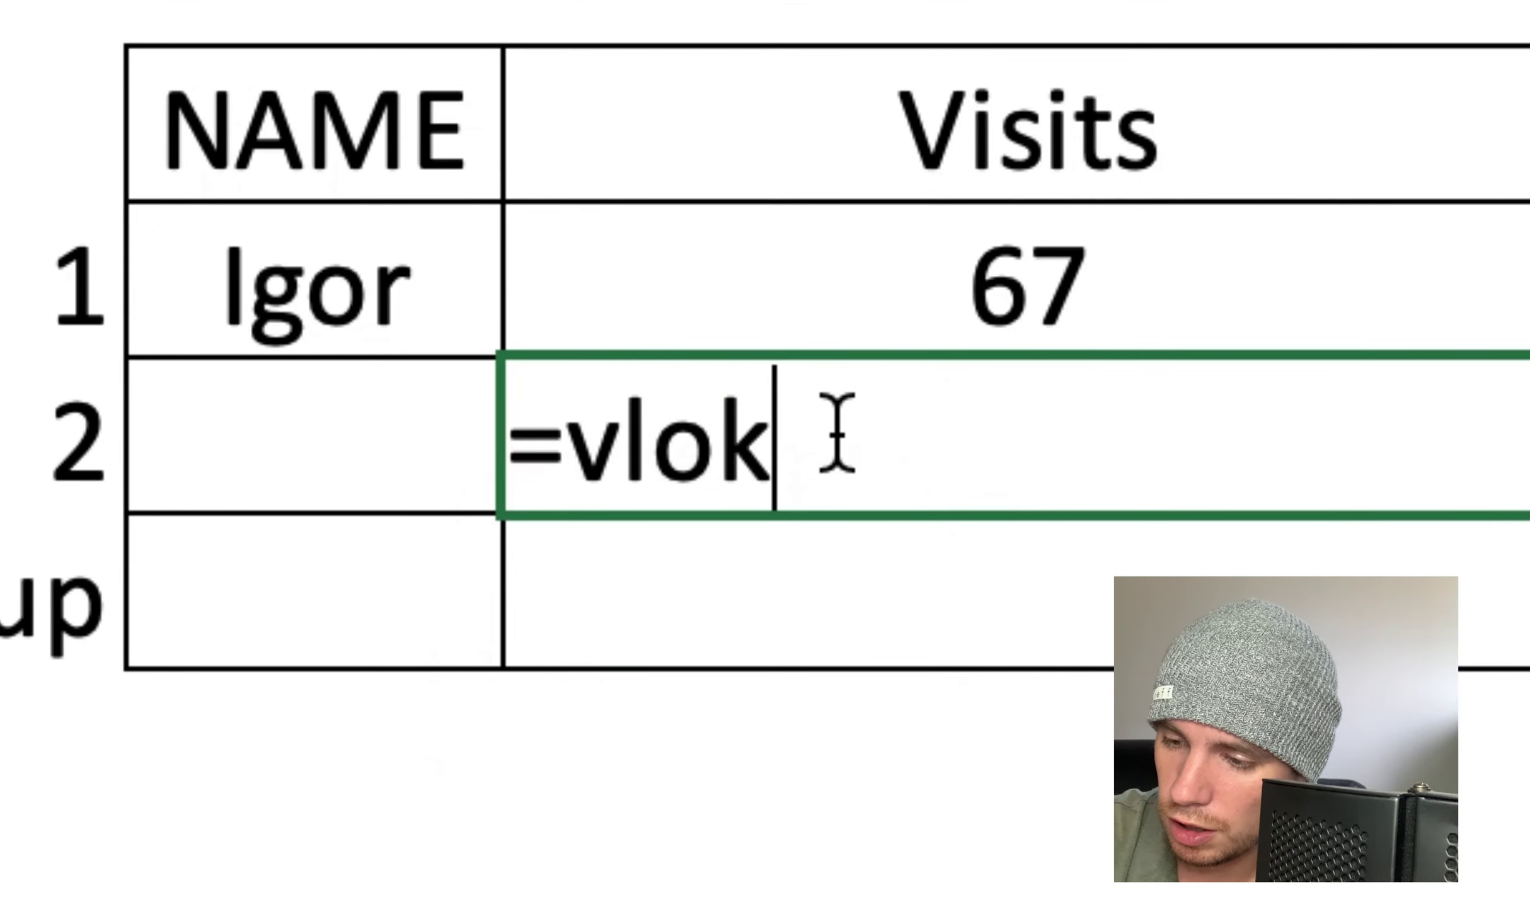
{"action": "key", "text": "BackSpace"}
{"action": "type", "text": "o"}
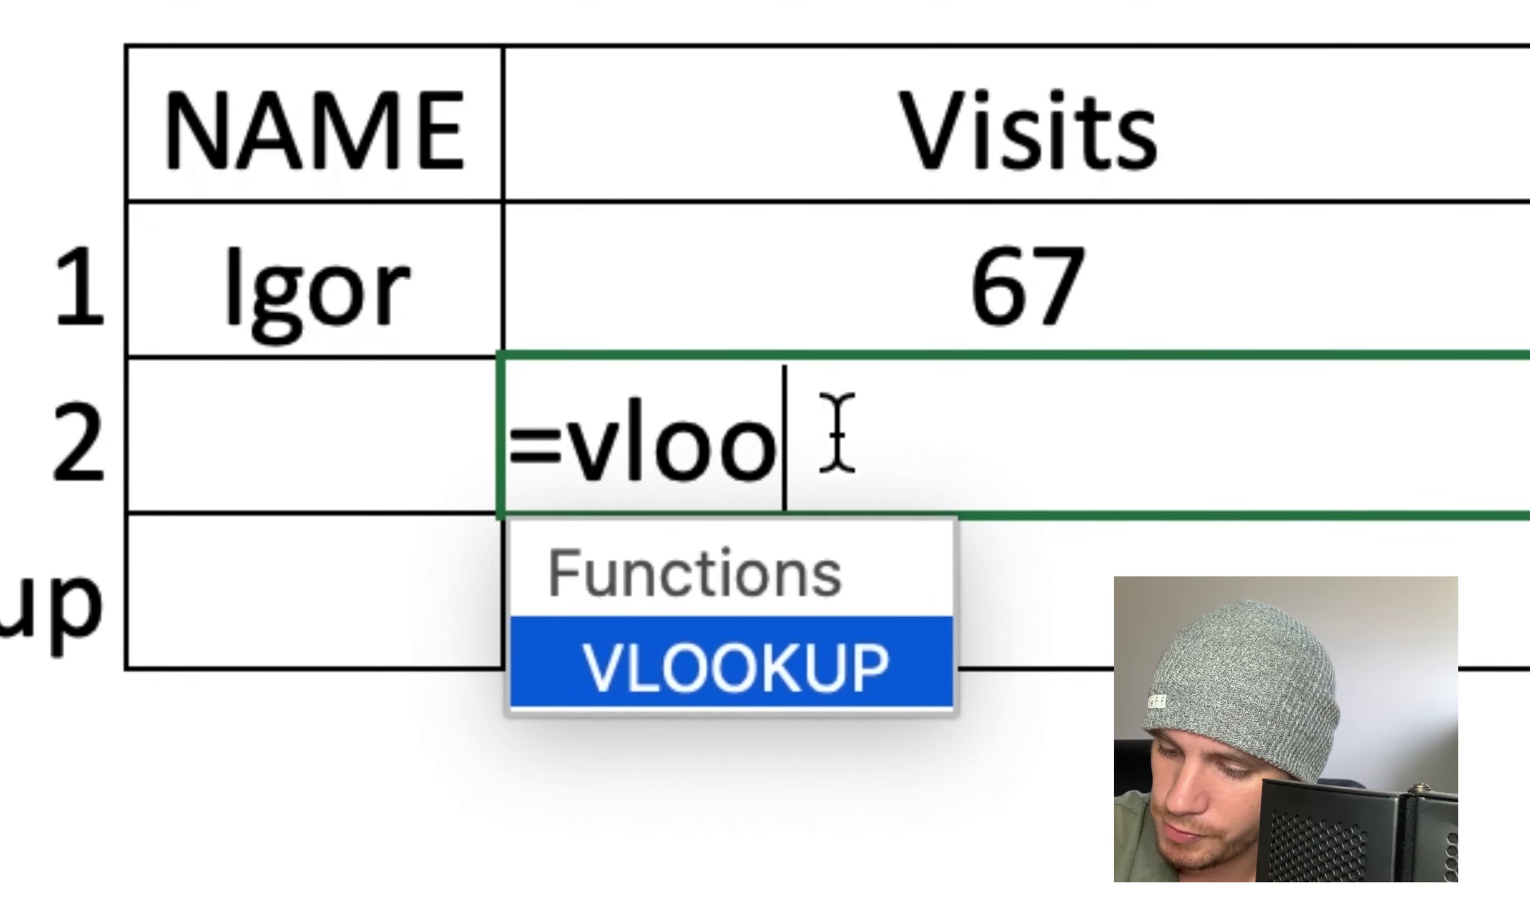
{"action": "type", "text": "k"}
{"action": "double_click", "coordinate": [734, 692]}
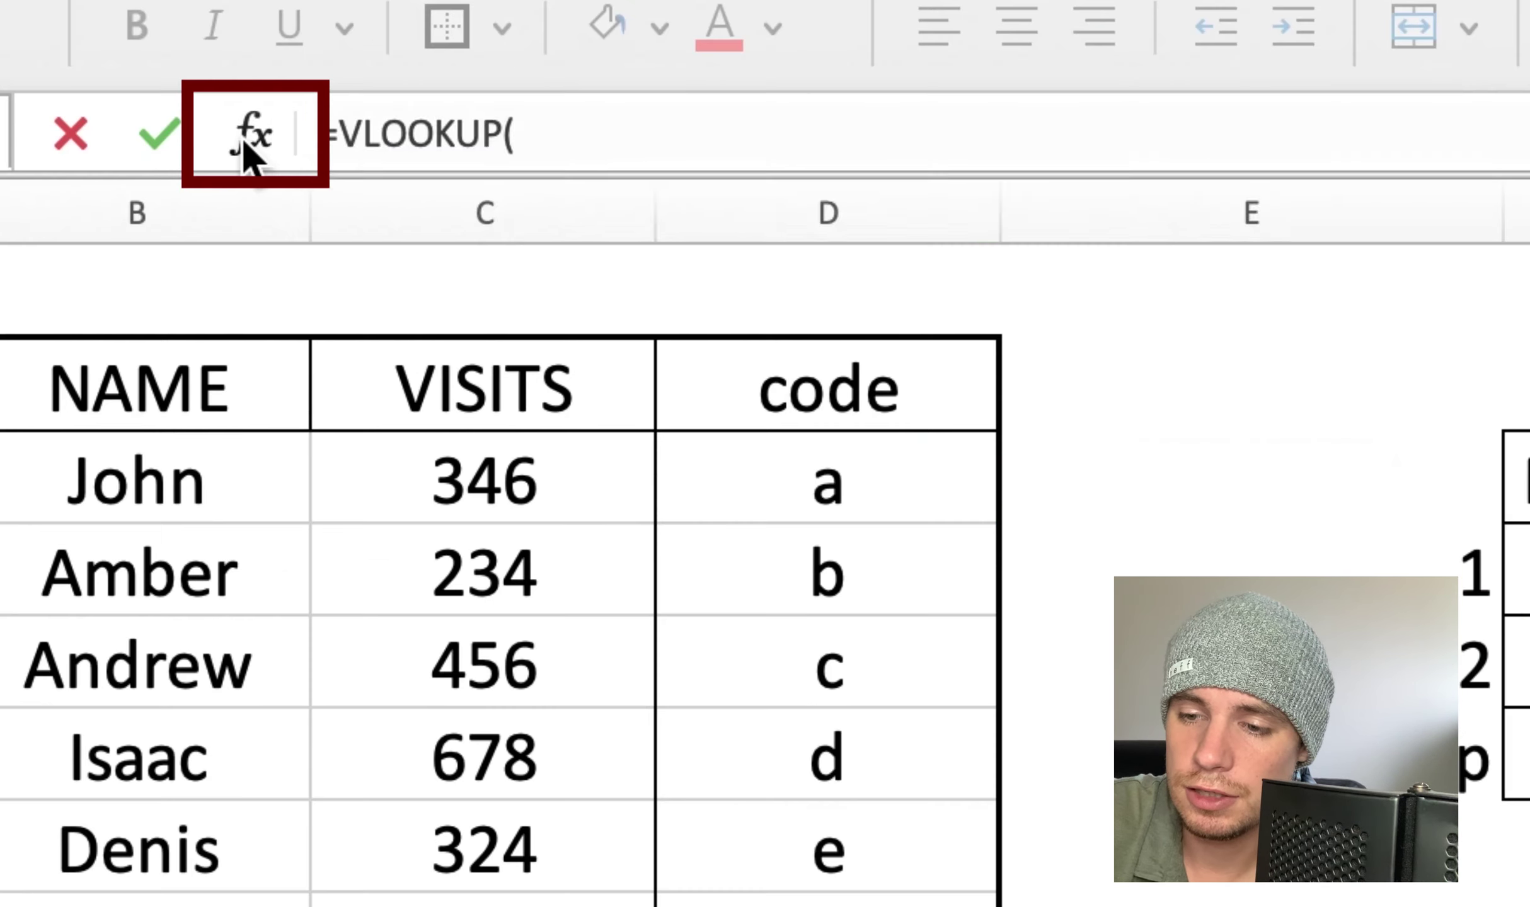
{"action": "left_click", "coordinate": [244, 142]}
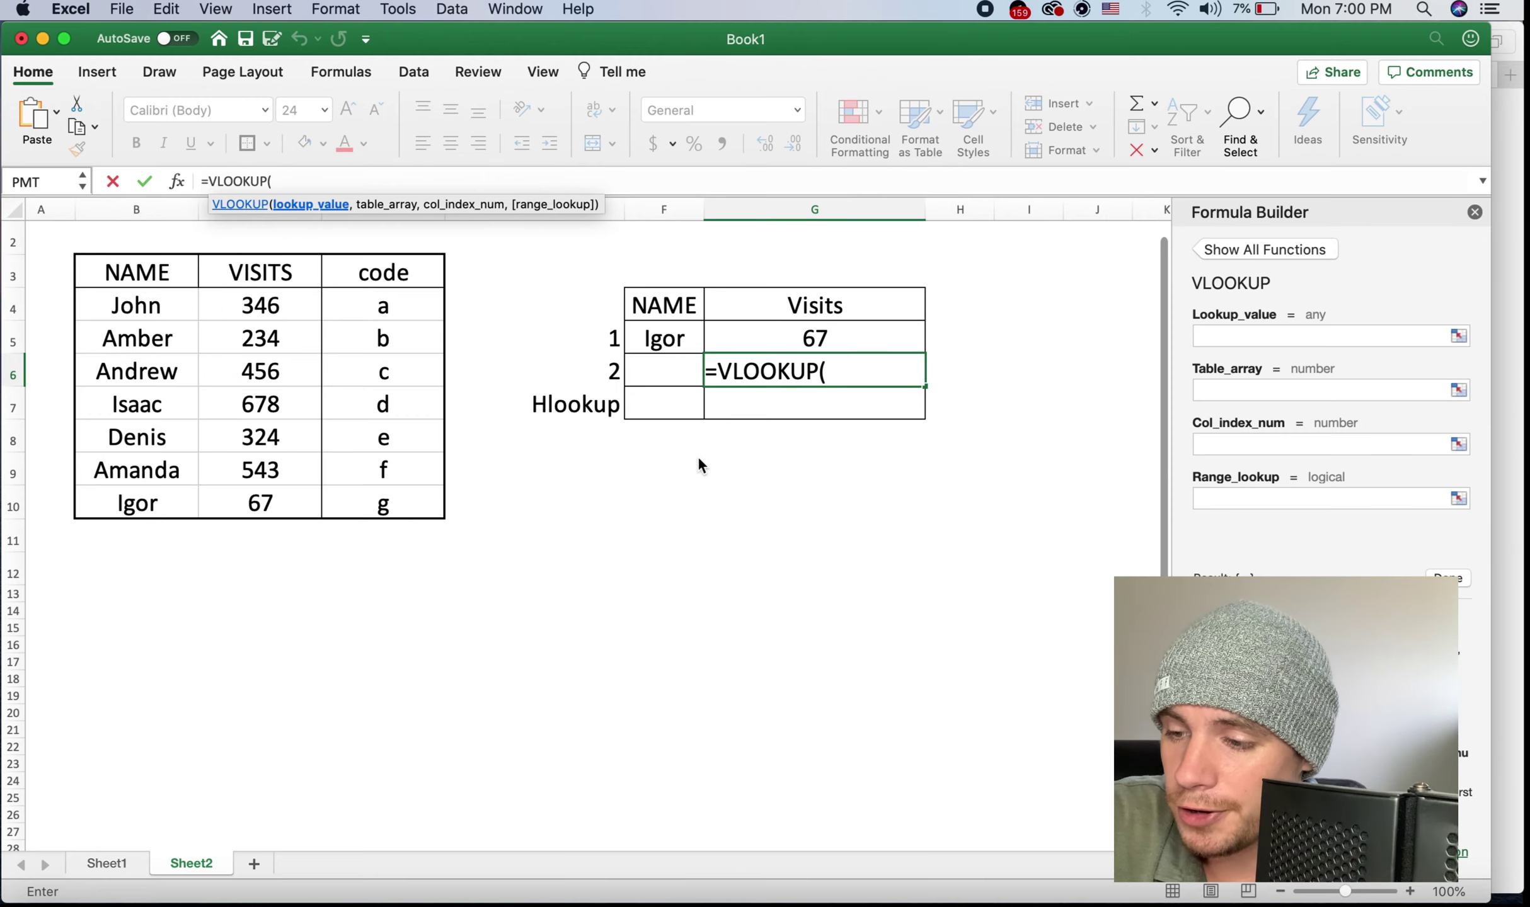
Set the VLOOKUP's Lookup_value to F6 and its Table_array to B3:D10
{"action": "left_click", "coordinate": [861, 373]}
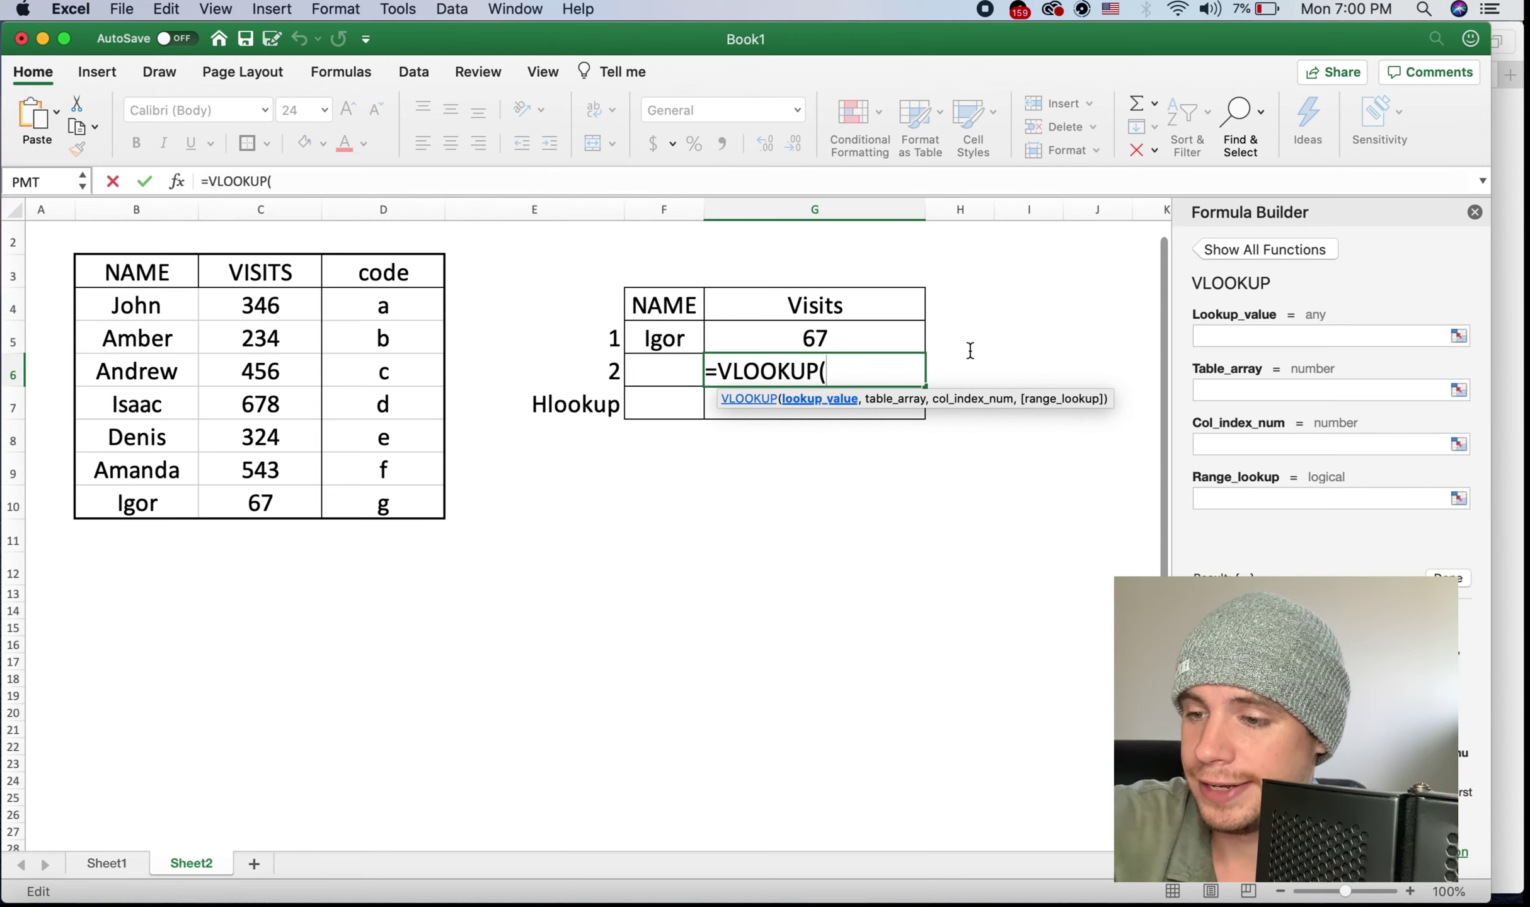
{"action": "left_click", "coordinate": [664, 373]}
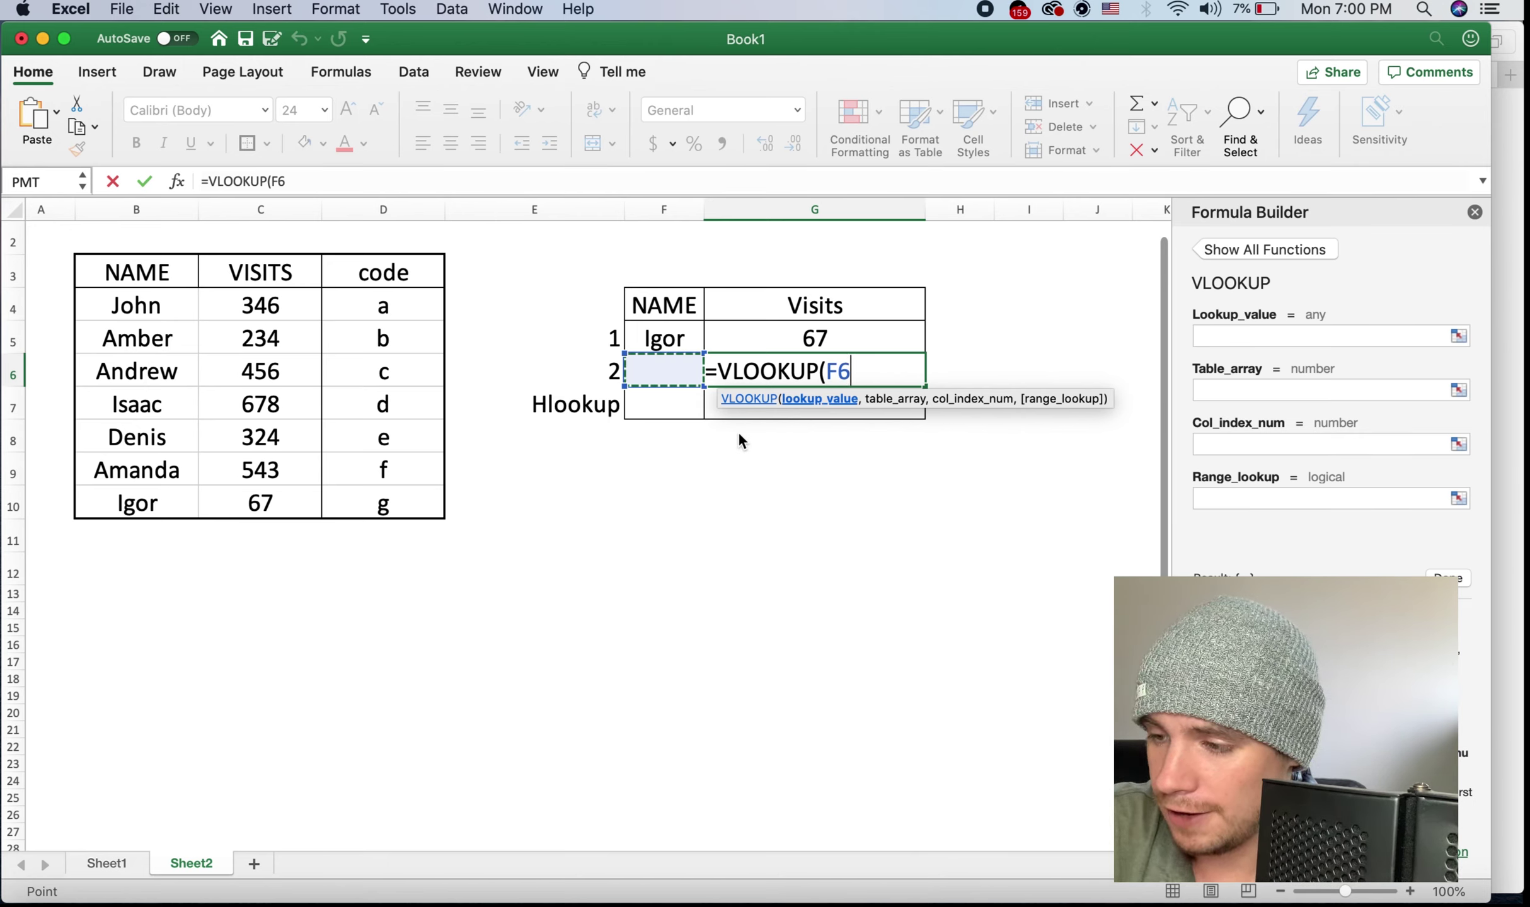
{"action": "left_click", "coordinate": [1461, 338]}
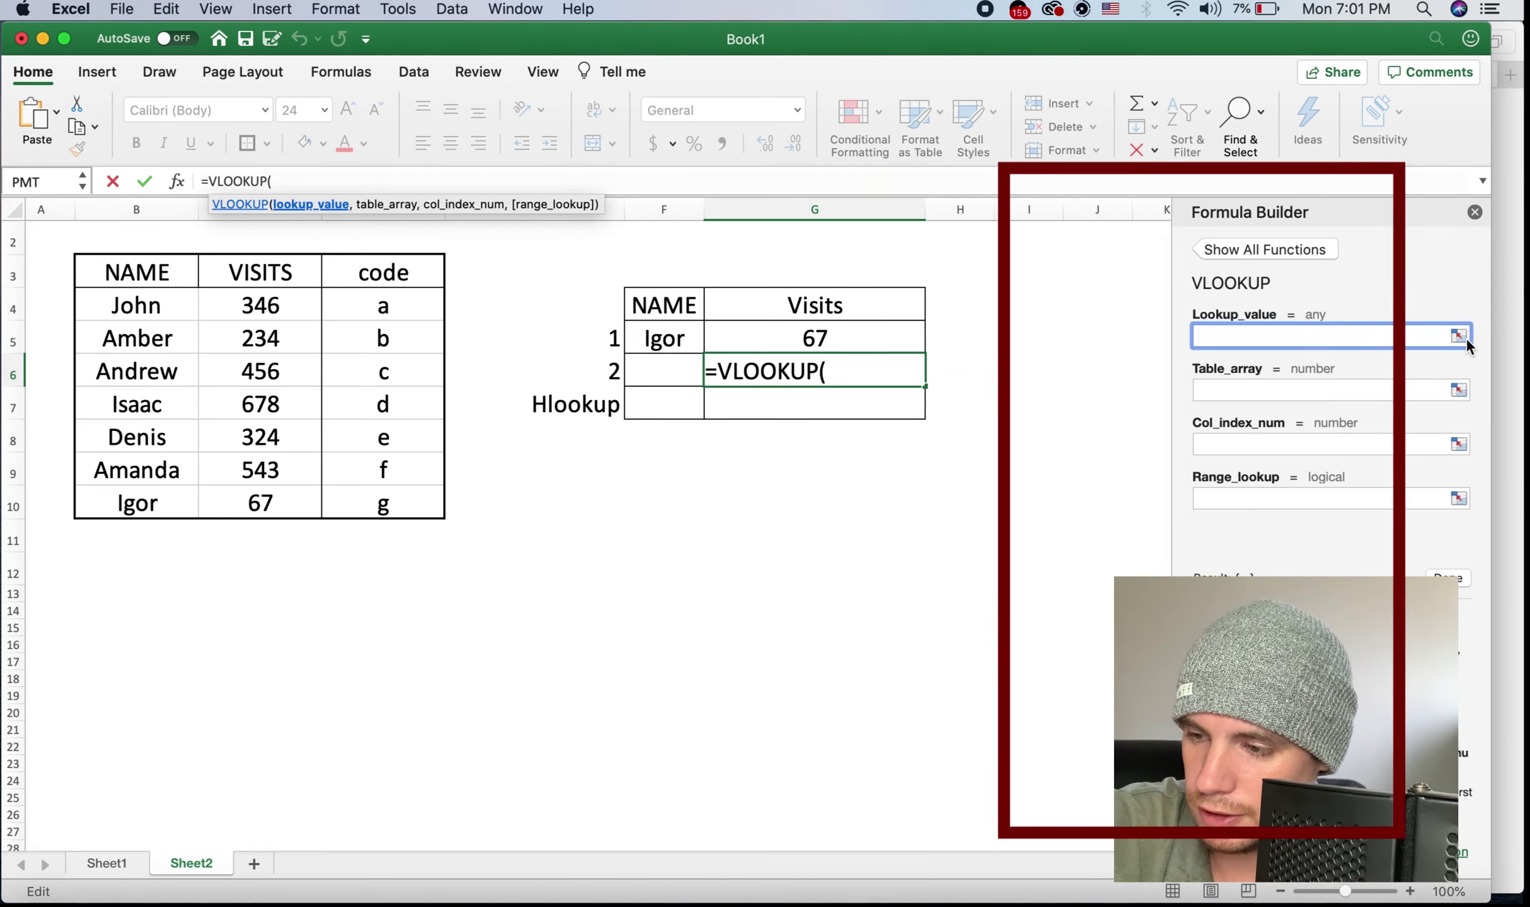
{"action": "left_click", "coordinate": [650, 371]}
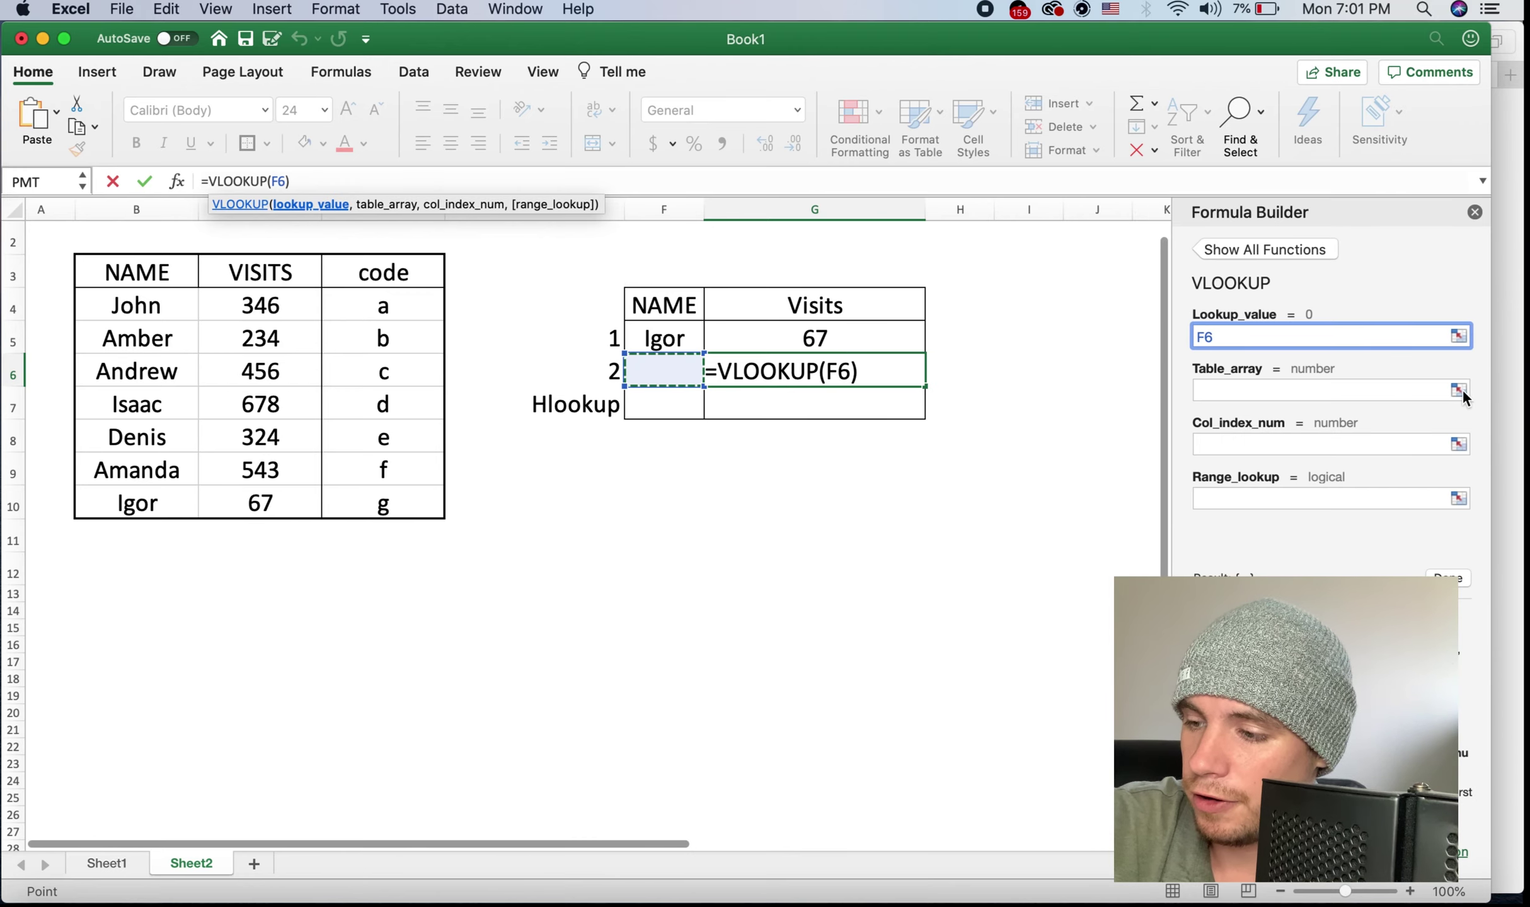
{"action": "left_click", "coordinate": [1318, 387]}
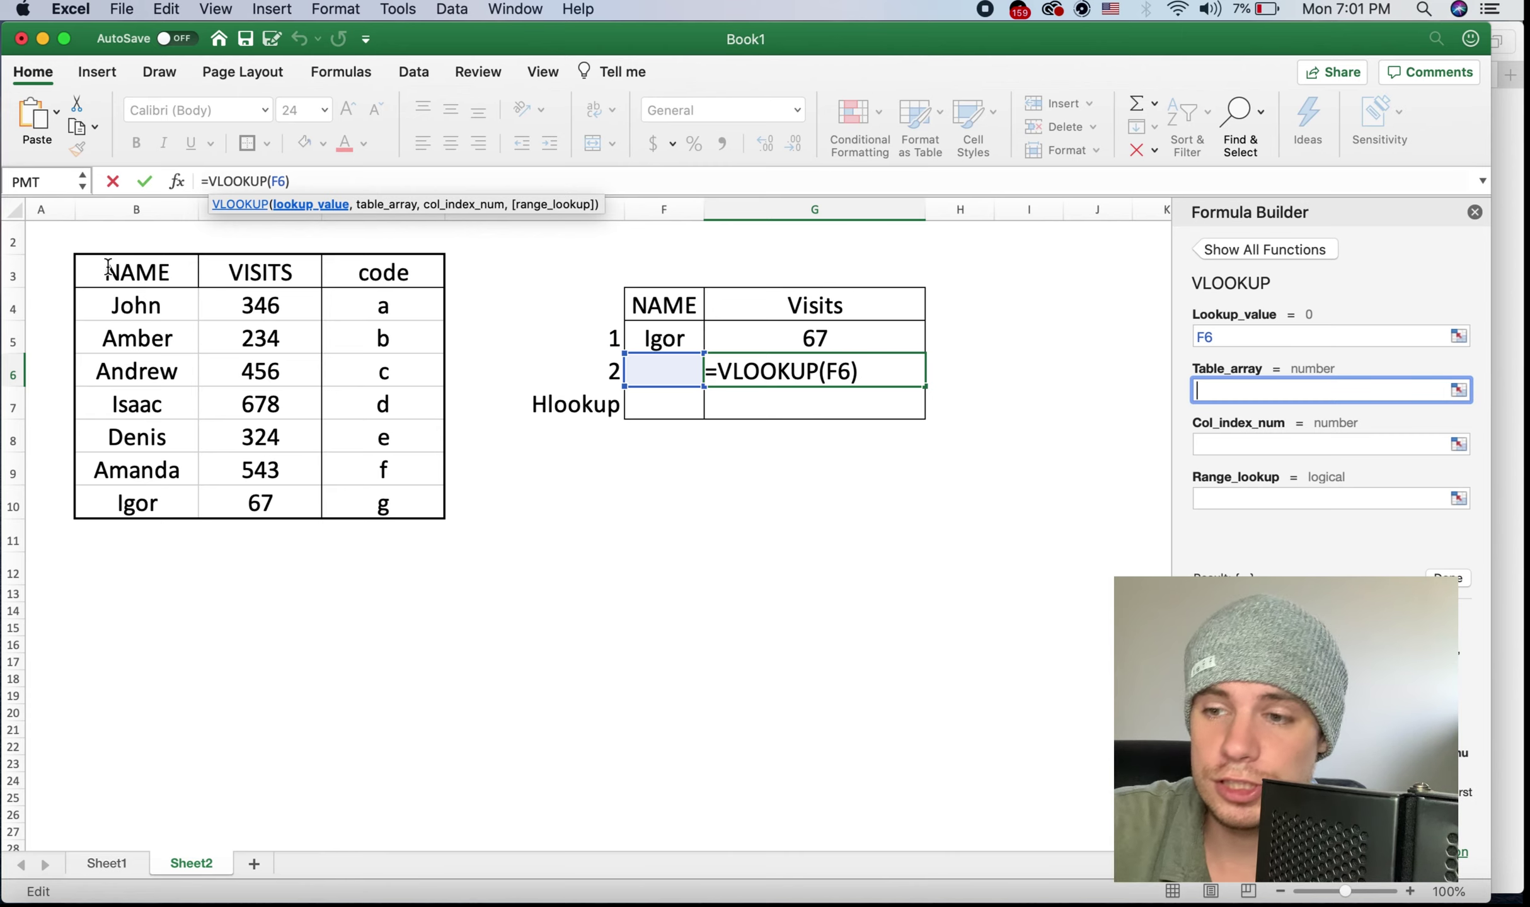
{"action": "left_click_drag", "start_coordinate": [109, 269], "coordinate": [392, 511]}
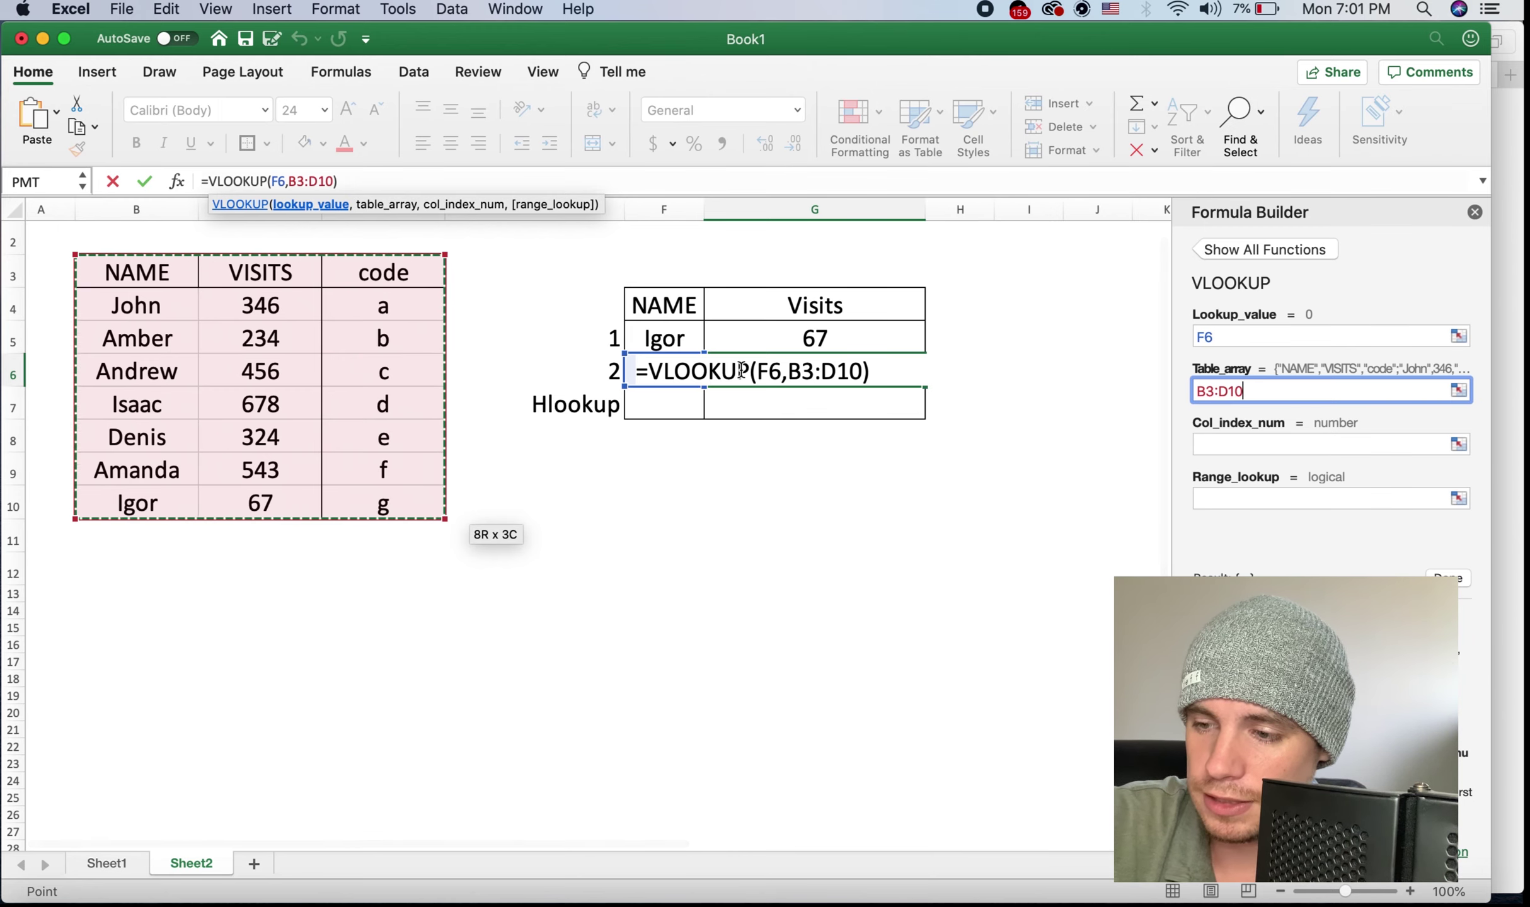
Set Col_index_num to 2 and Range_lookup to 0, and complete the VLOOKUP formula in G6
{"action": "left_click", "coordinate": [1417, 442]}
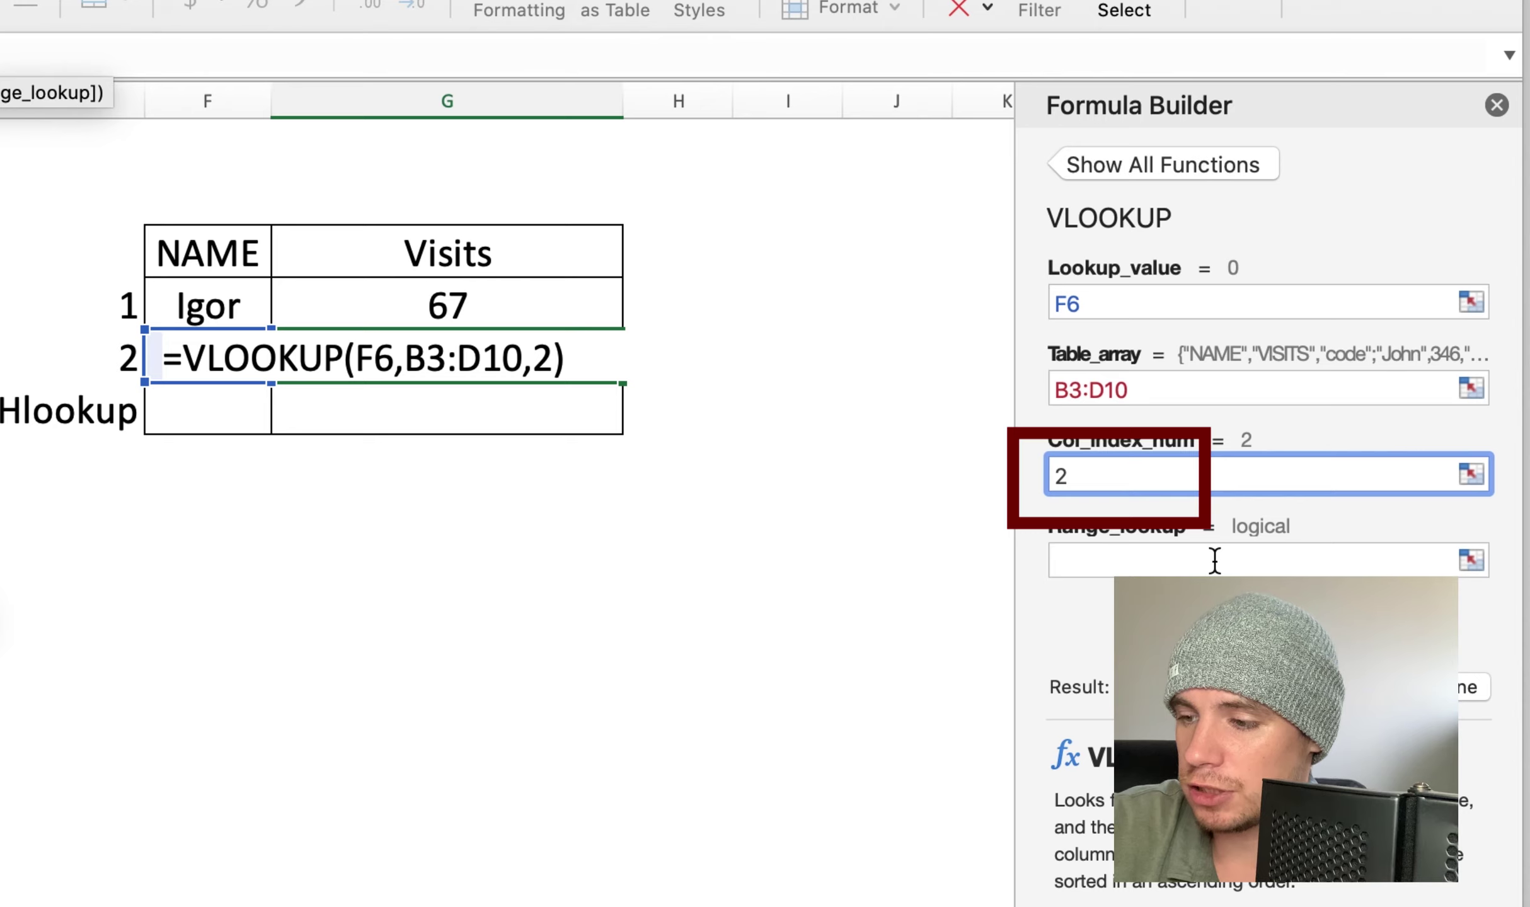
{"action": "left_click", "coordinate": [1214, 560]}
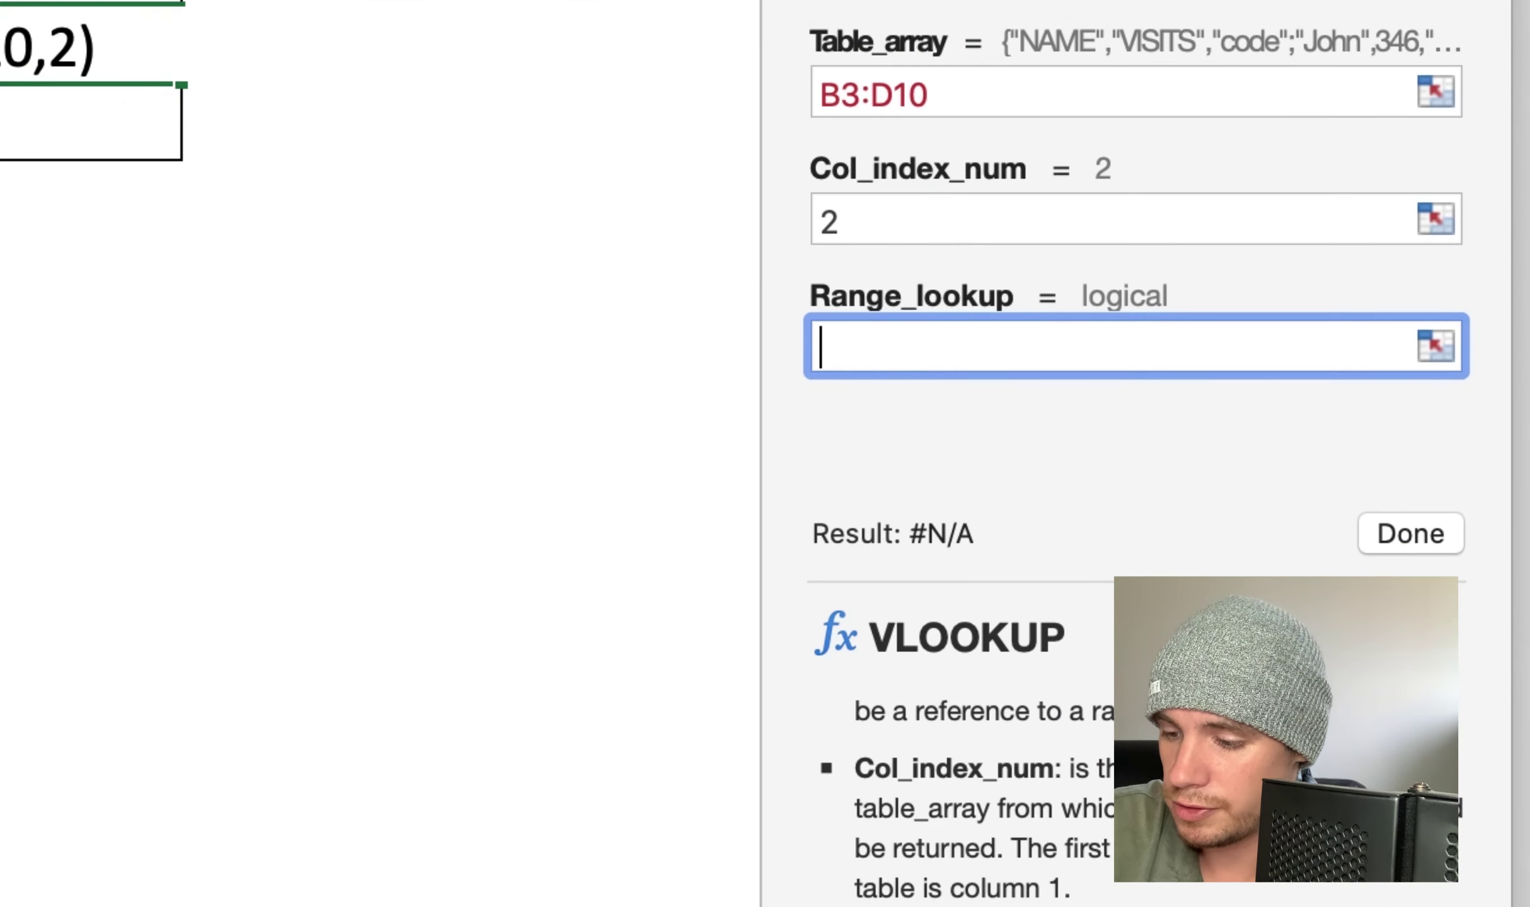
{"action": "type", "text": "0"}
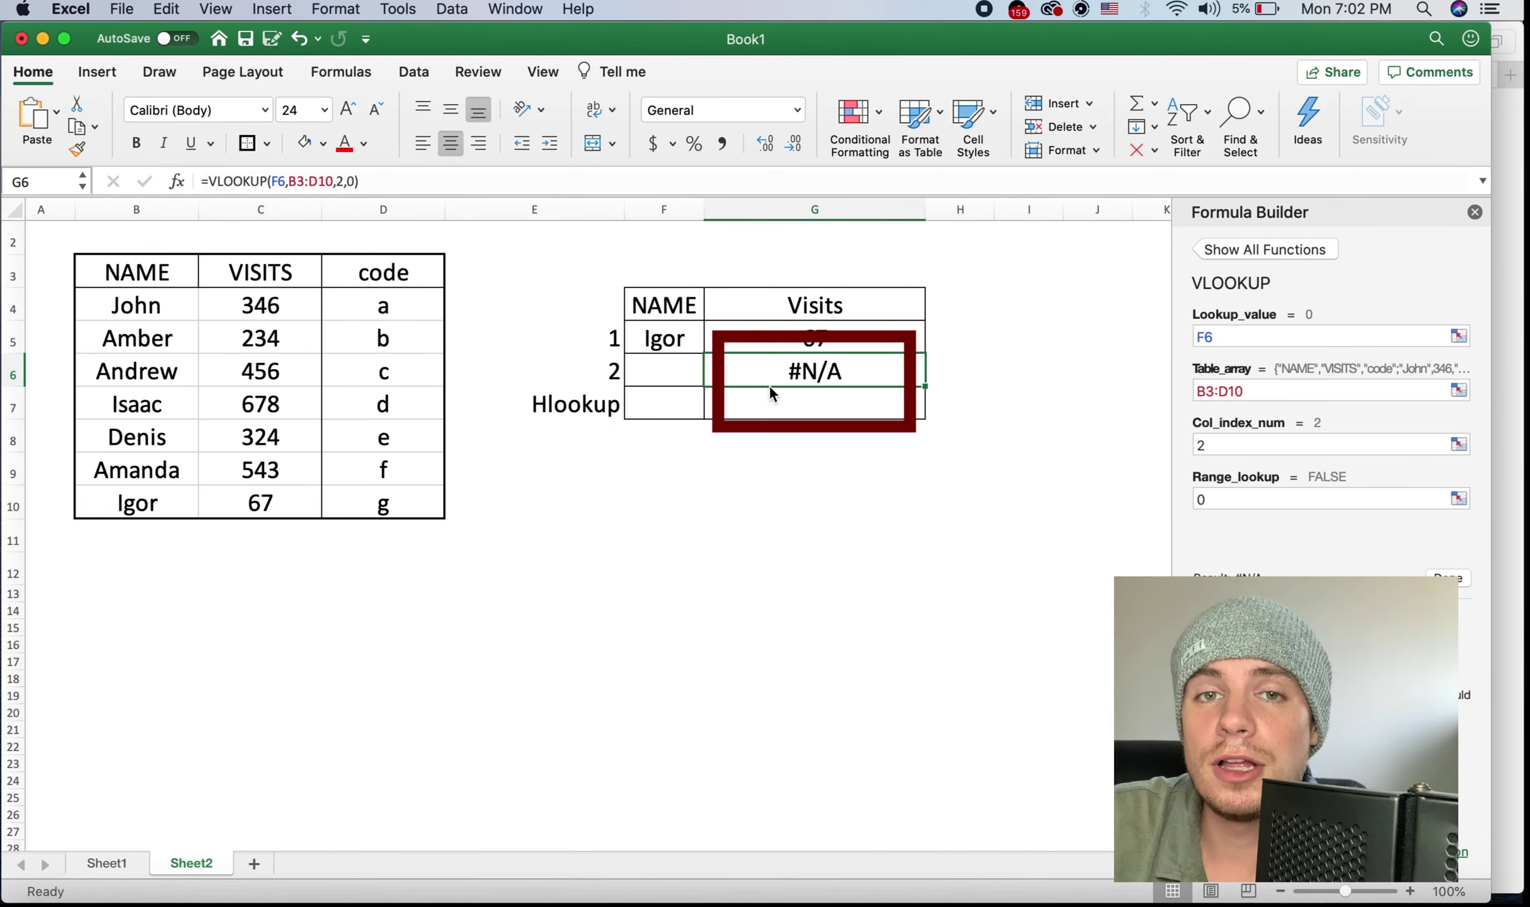
Enter the source table's first name in F6 to test the new VLOOKUP
{"action": "left_click", "coordinate": [649, 367]}
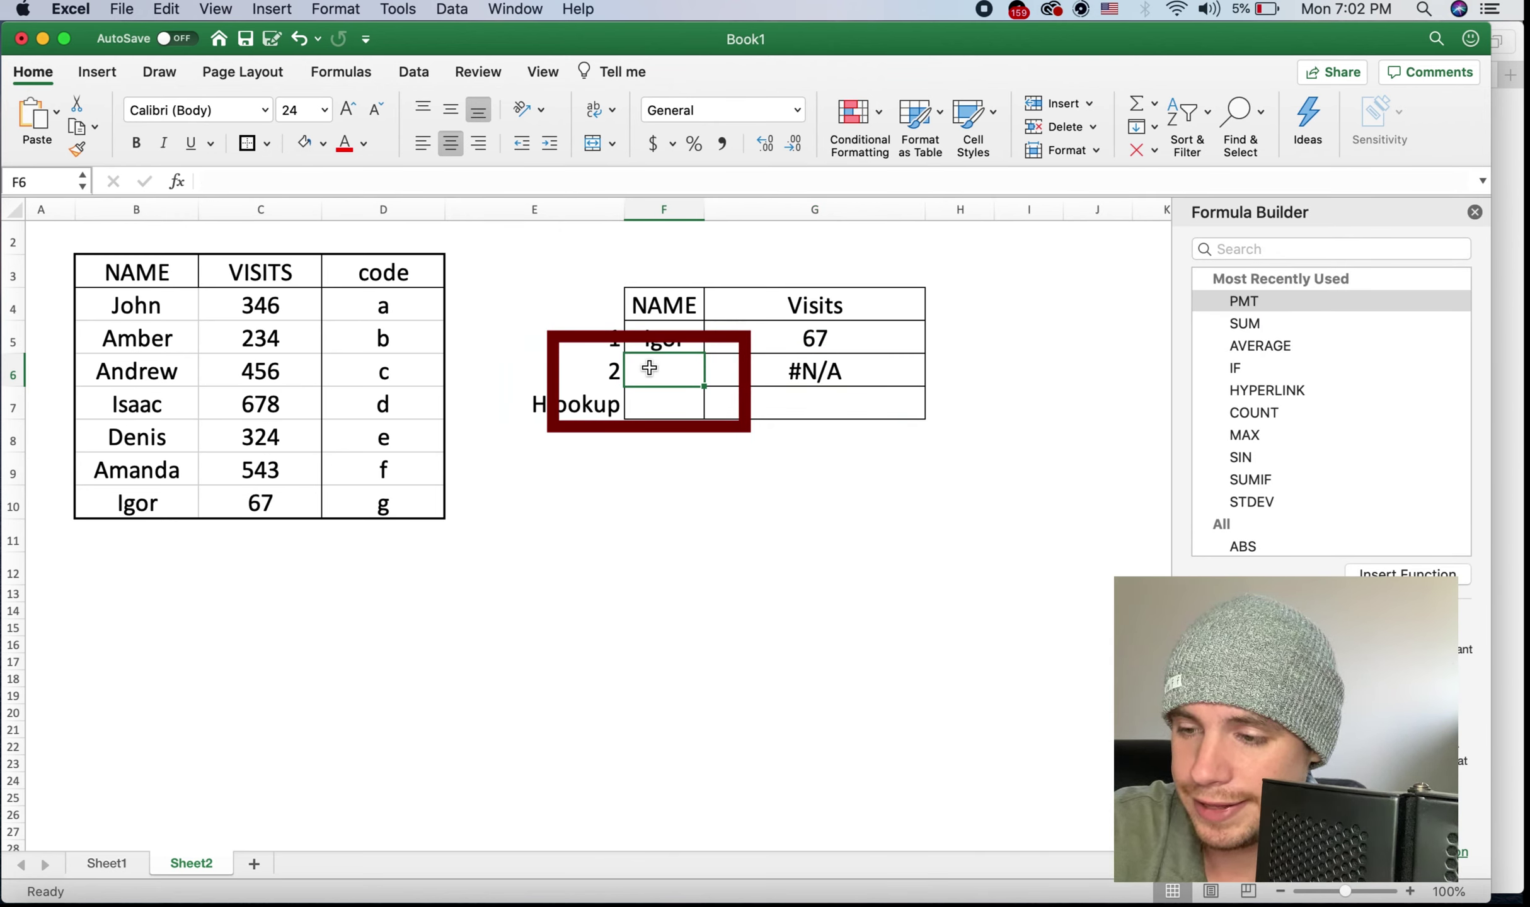
{"action": "type", "text": "John"}
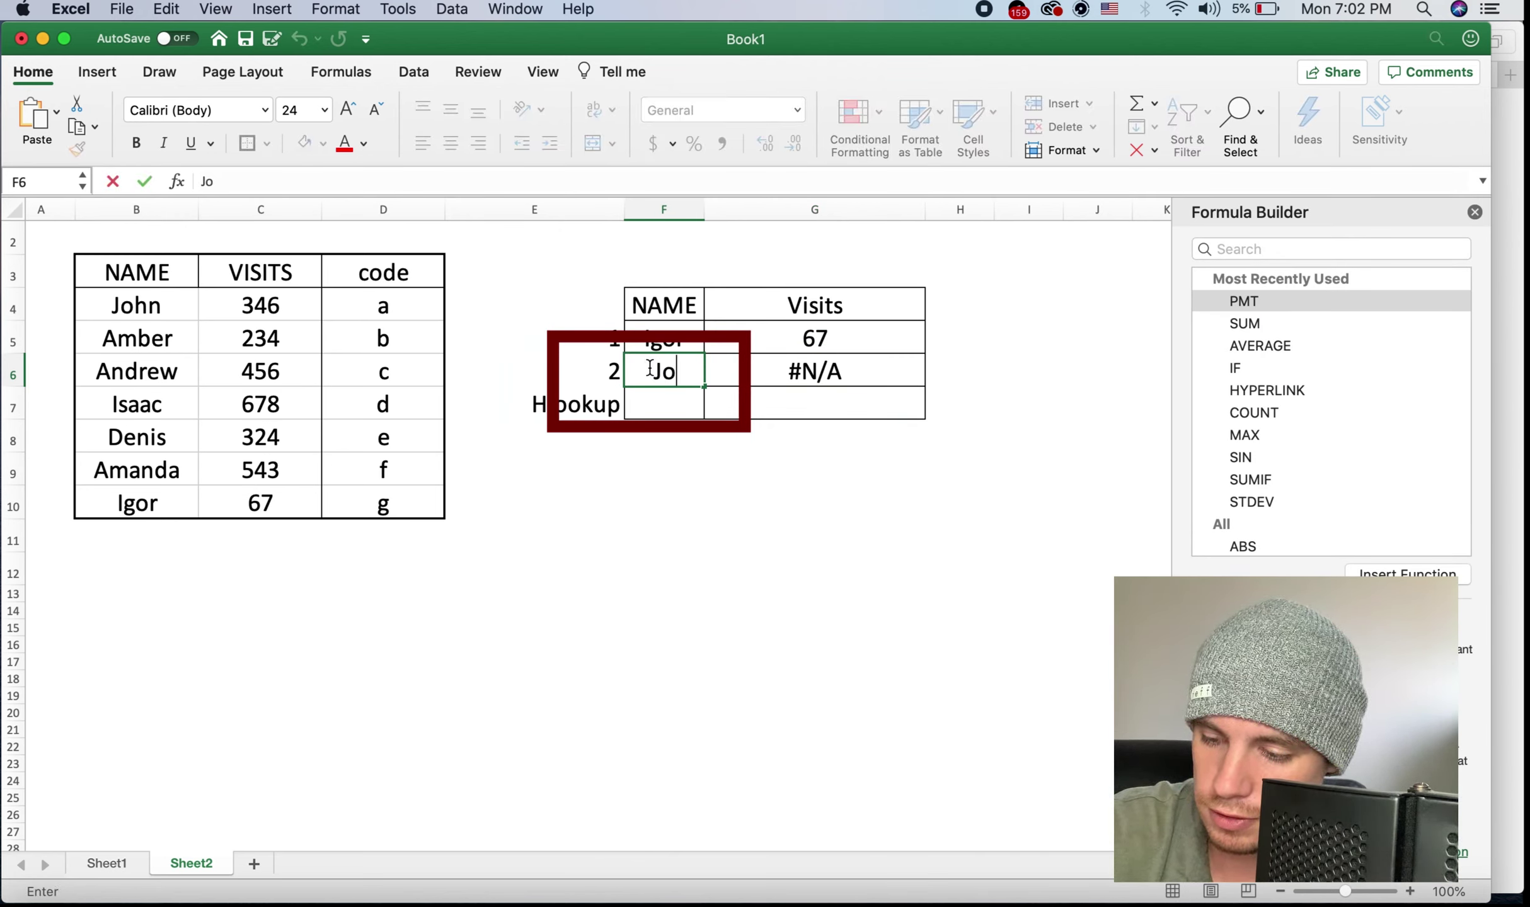
{"action": "key", "text": "Return"}
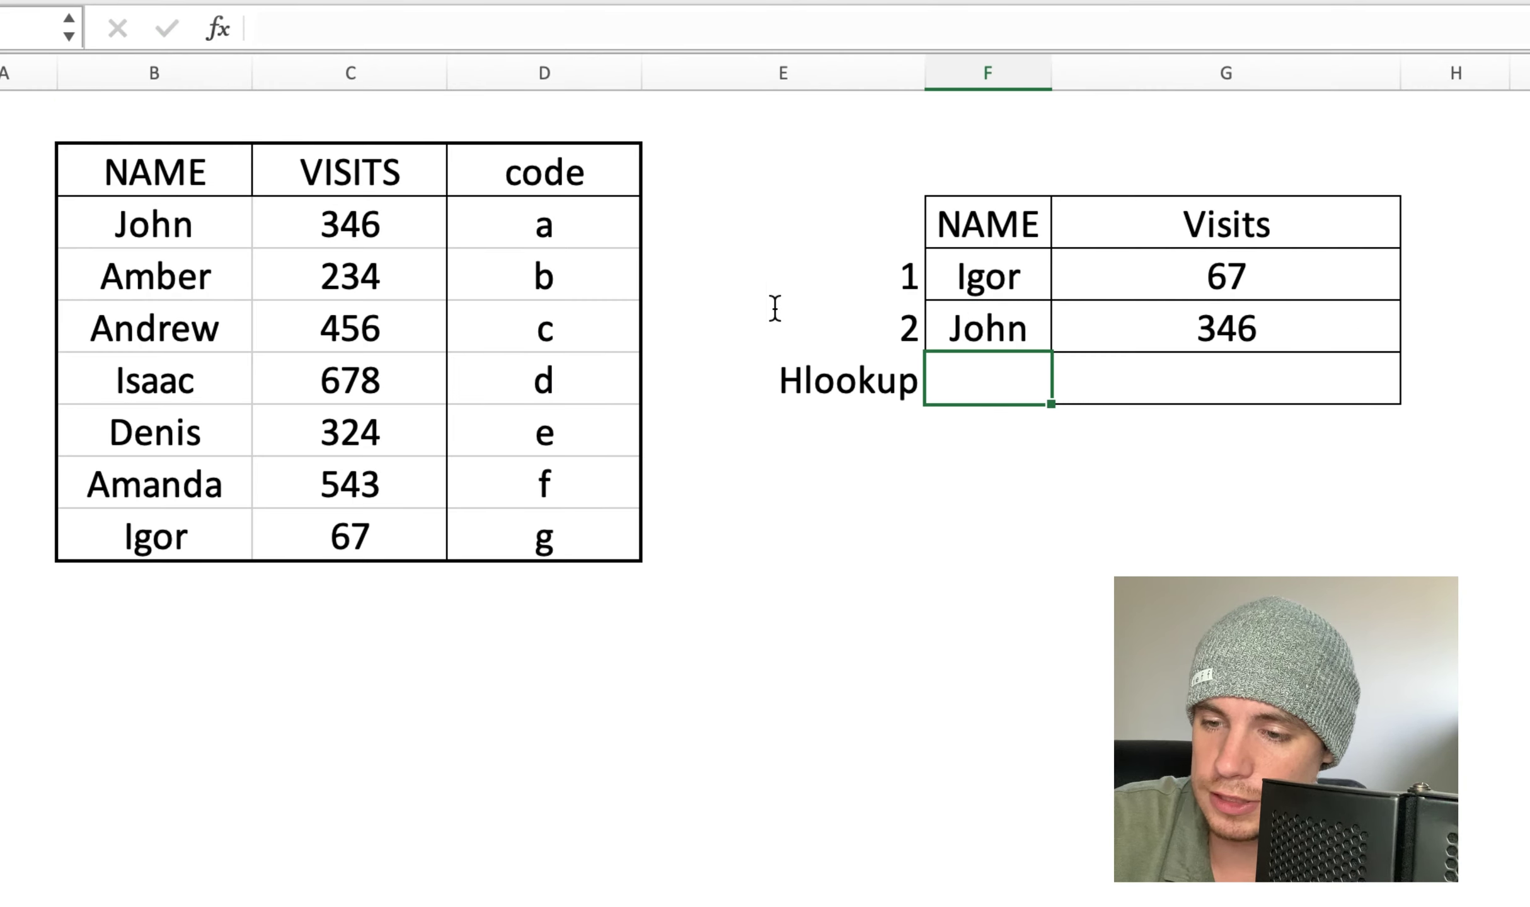
Change the lookup name in F6 to the second name listed in the source table
{"action": "left_click", "coordinate": [984, 332]}
{"action": "type", "text": "Amber"}
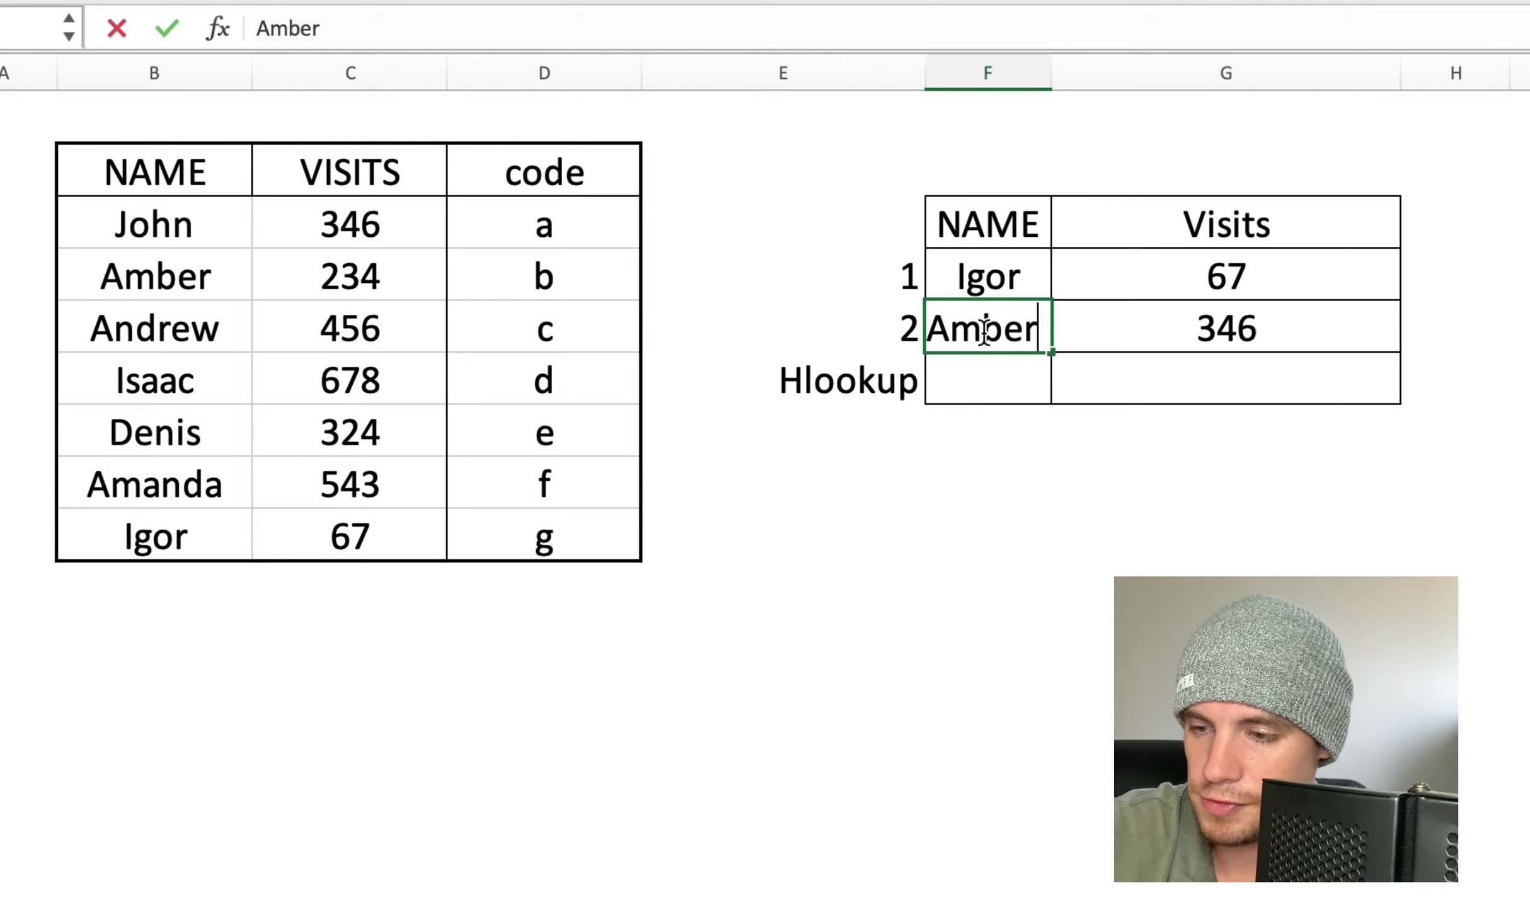
{"action": "key", "text": "Return"}
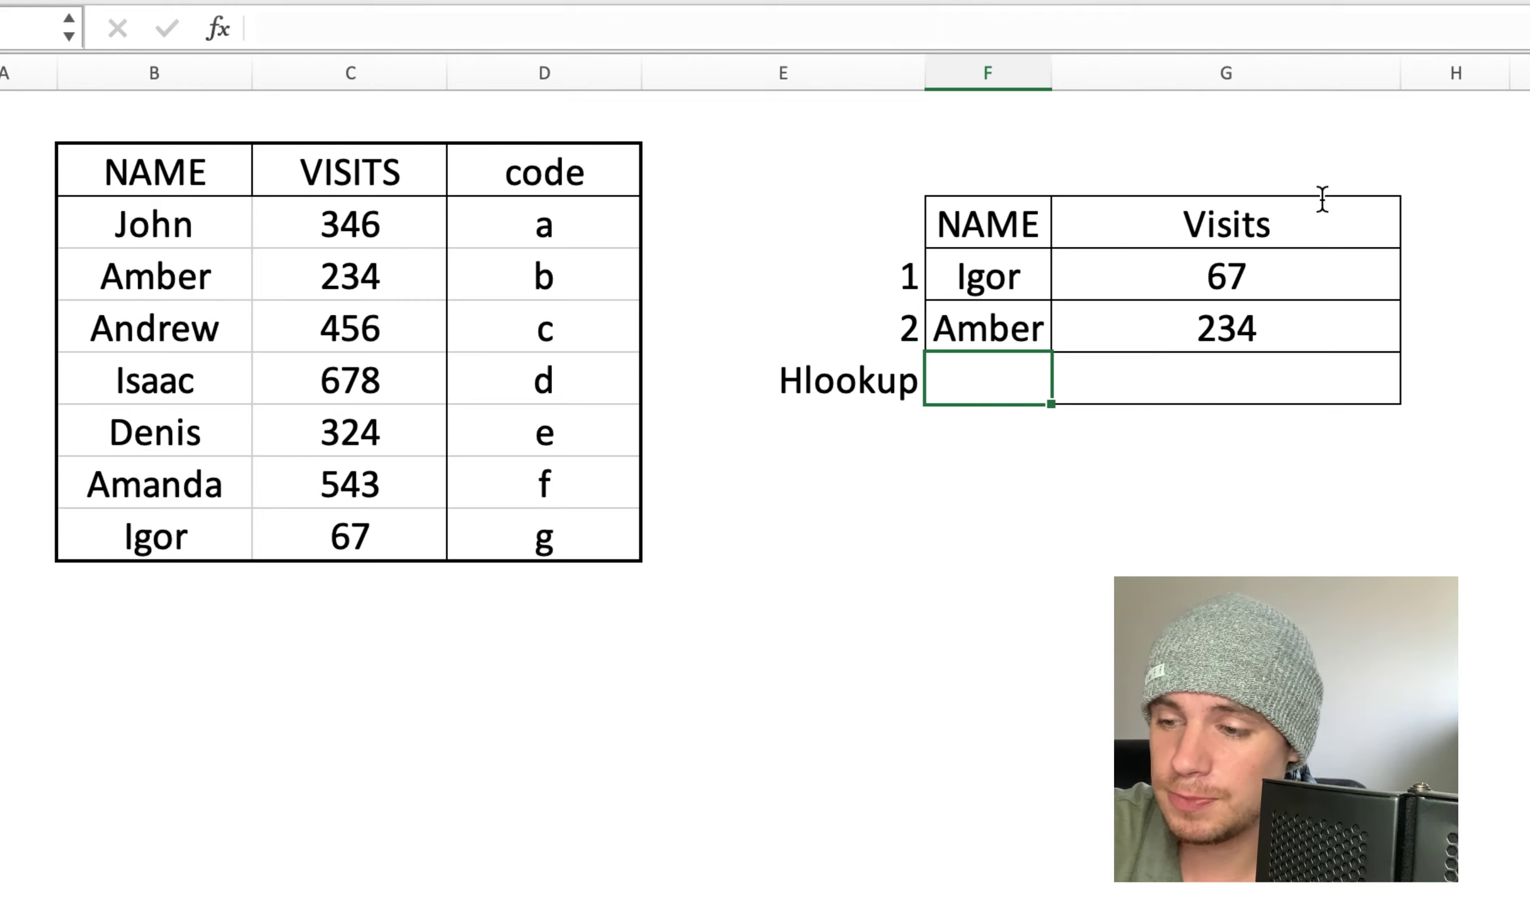
Fill the VLOOKUP formula from G6 down through G10
{"action": "double_click", "coordinate": [986, 317]}
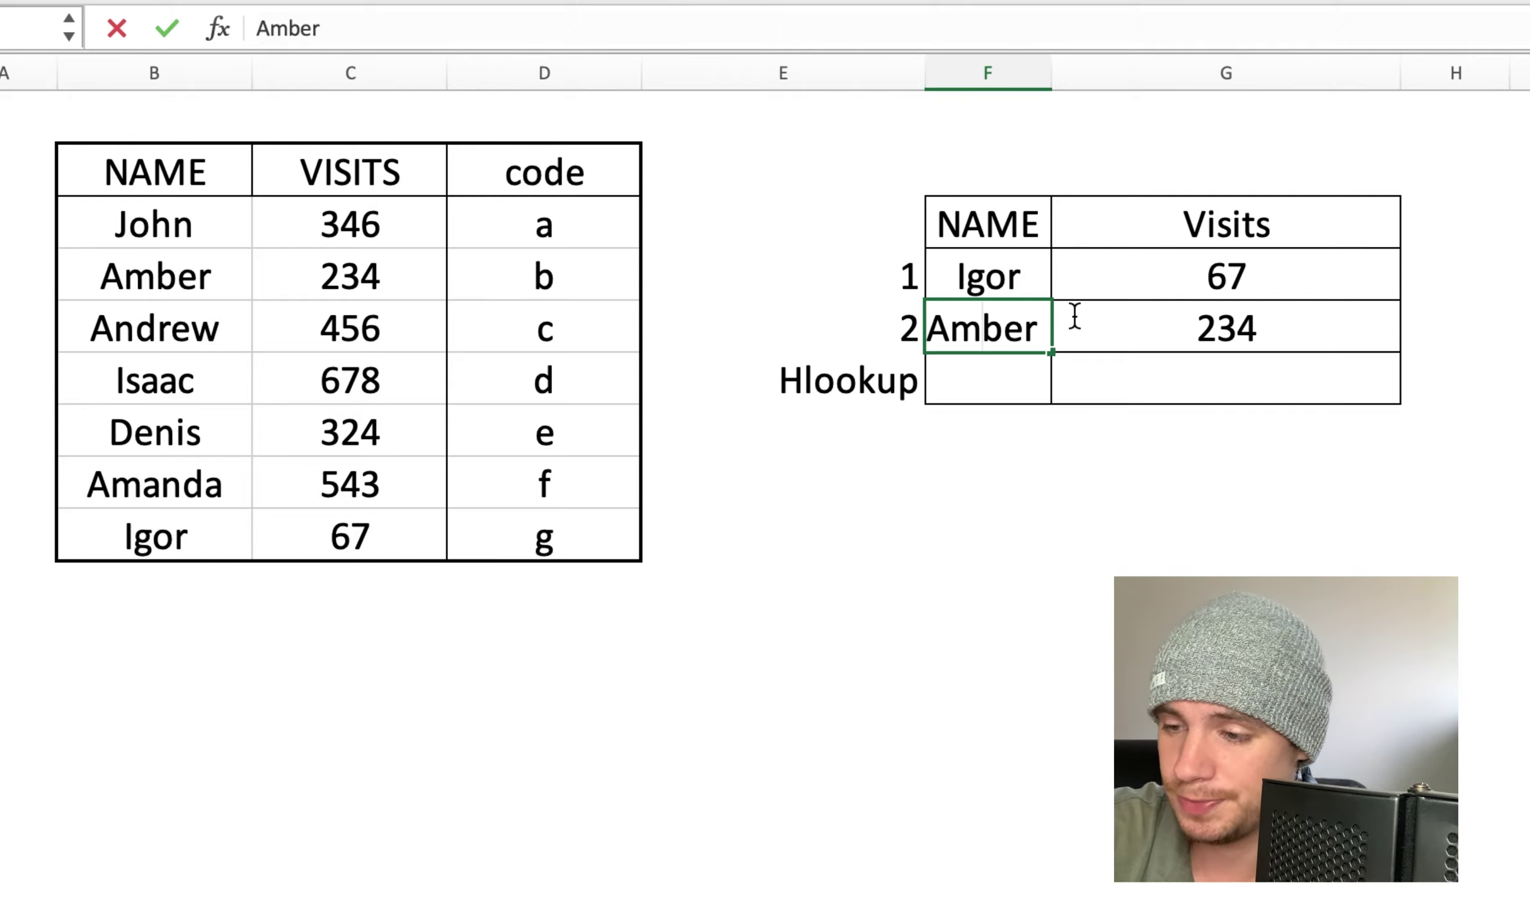
{"action": "left_click", "coordinate": [1363, 359]}
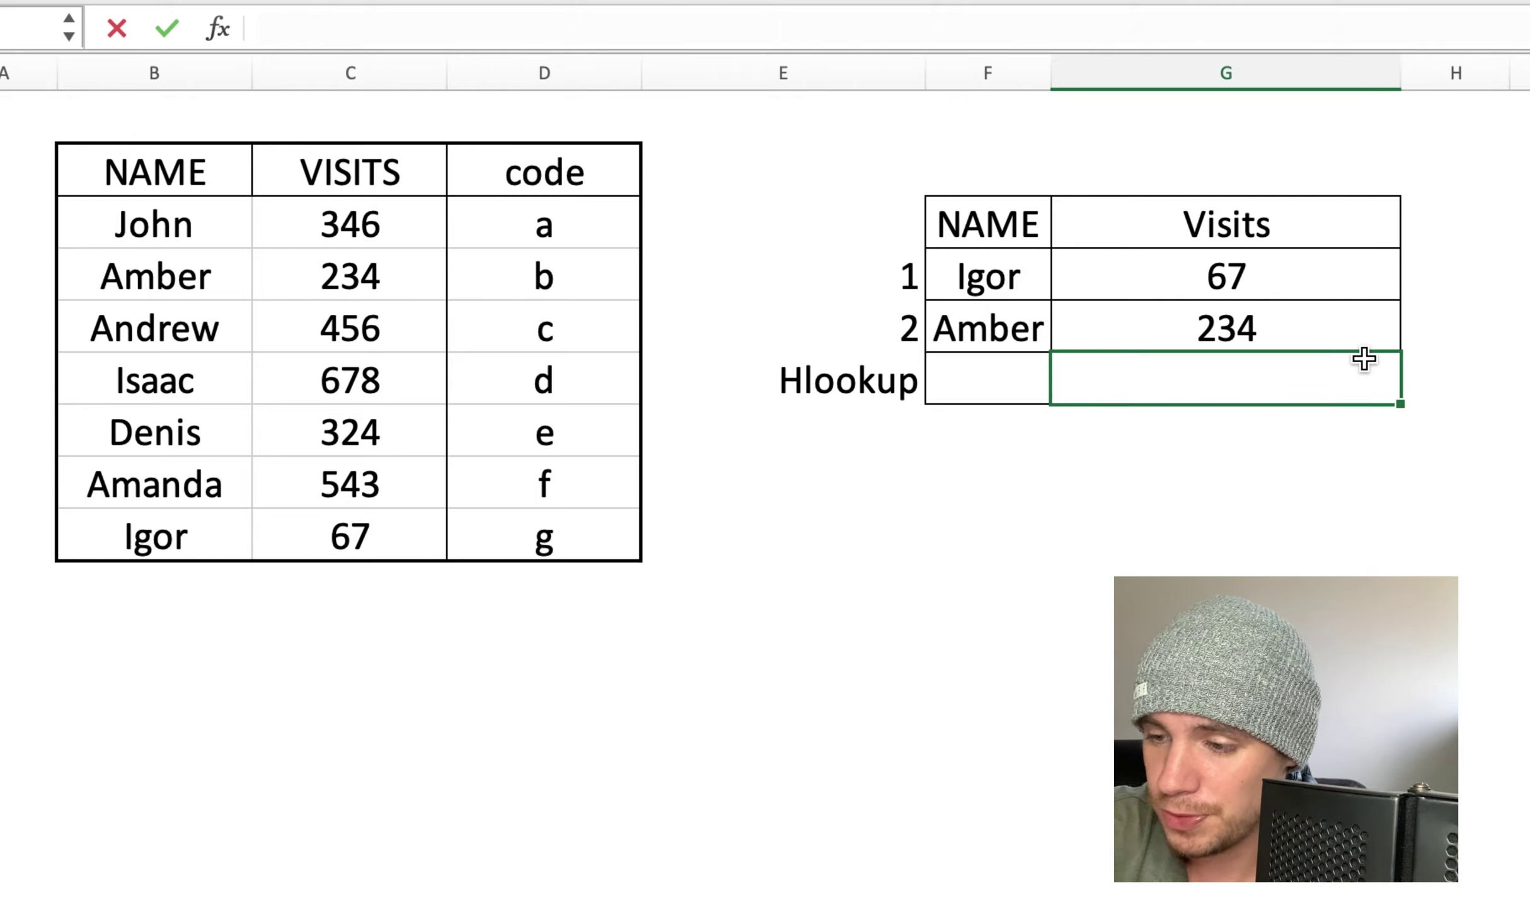
{"action": "left_click", "coordinate": [1368, 309]}
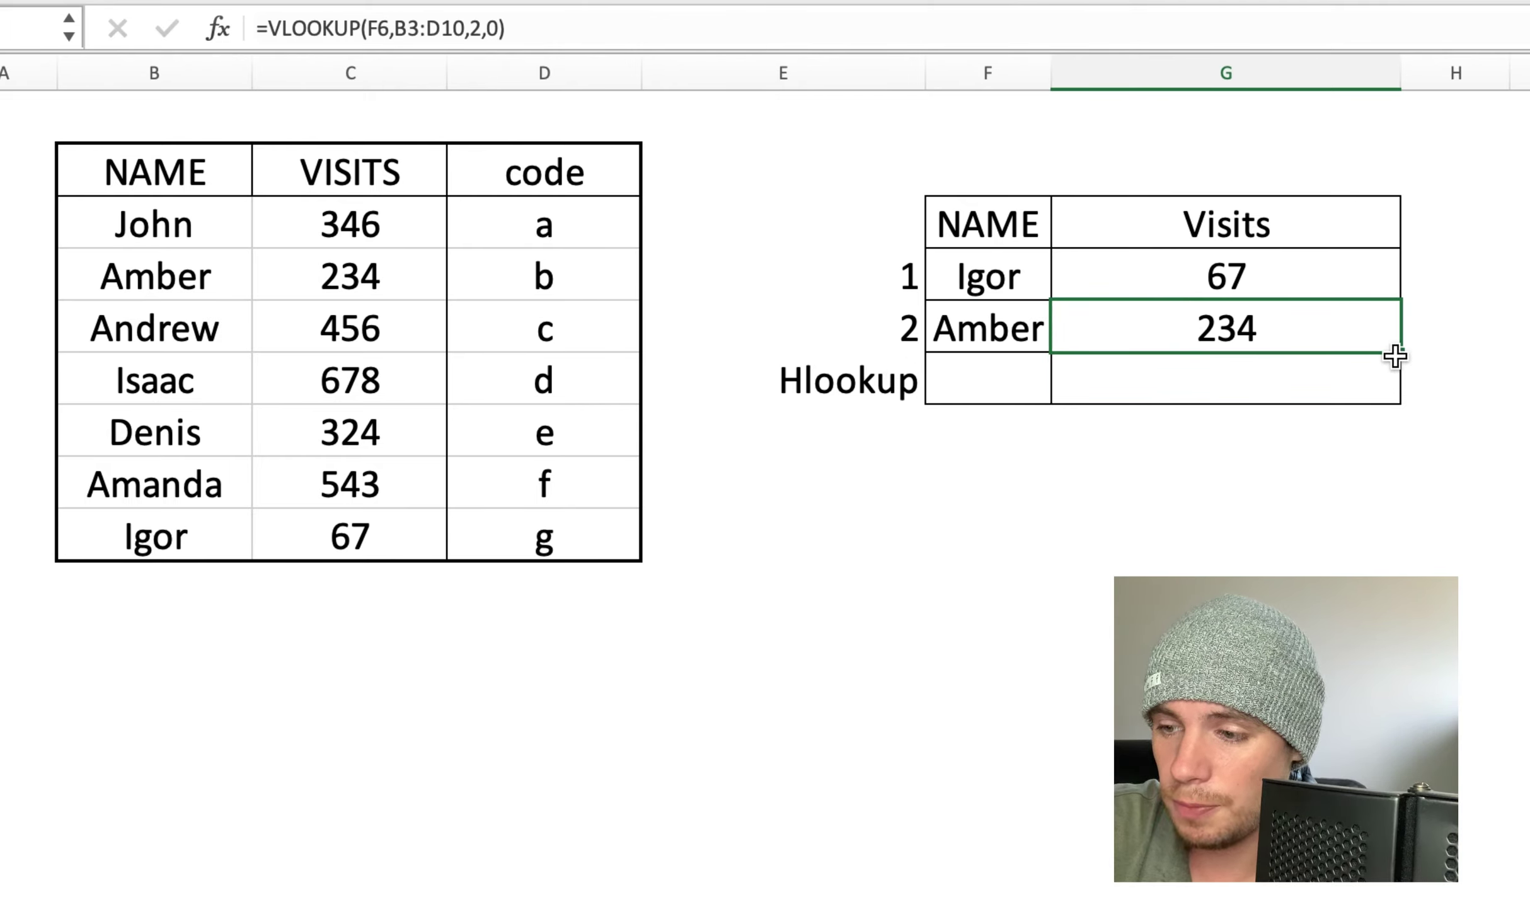
{"action": "left_click_drag", "start_coordinate": [1398, 347], "coordinate": [1386, 559]}
{"action": "left_click", "coordinate": [993, 315]}
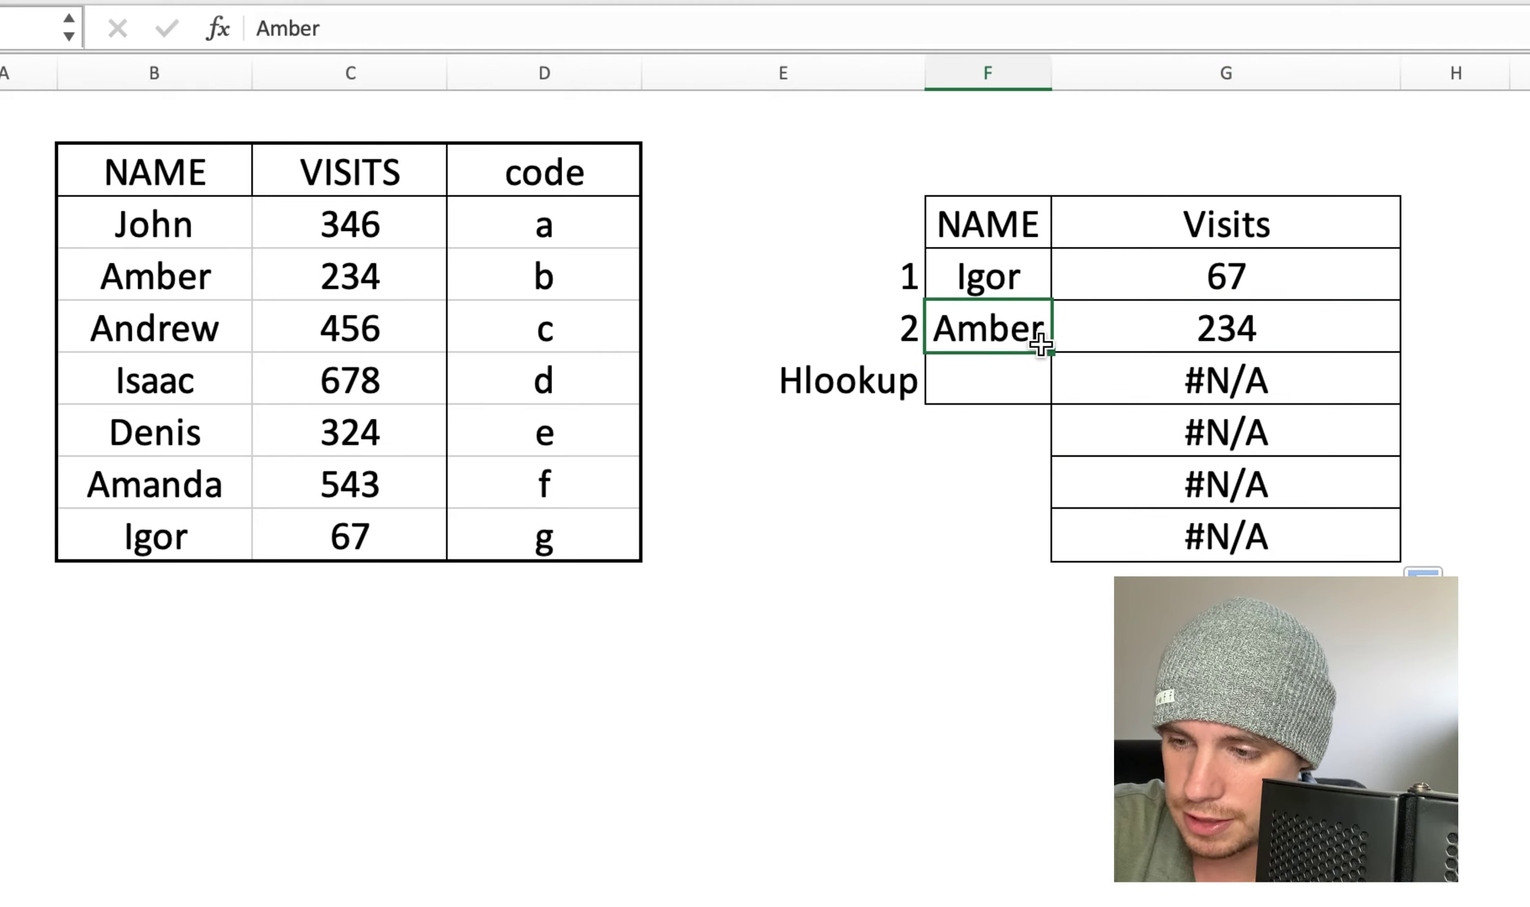
Fill the name in F6 down through F8 and examine the table ranges of the VLOOKUP formulas in G7 and G8
{"action": "left_click_drag", "start_coordinate": [1050, 351], "coordinate": [1021, 479]}
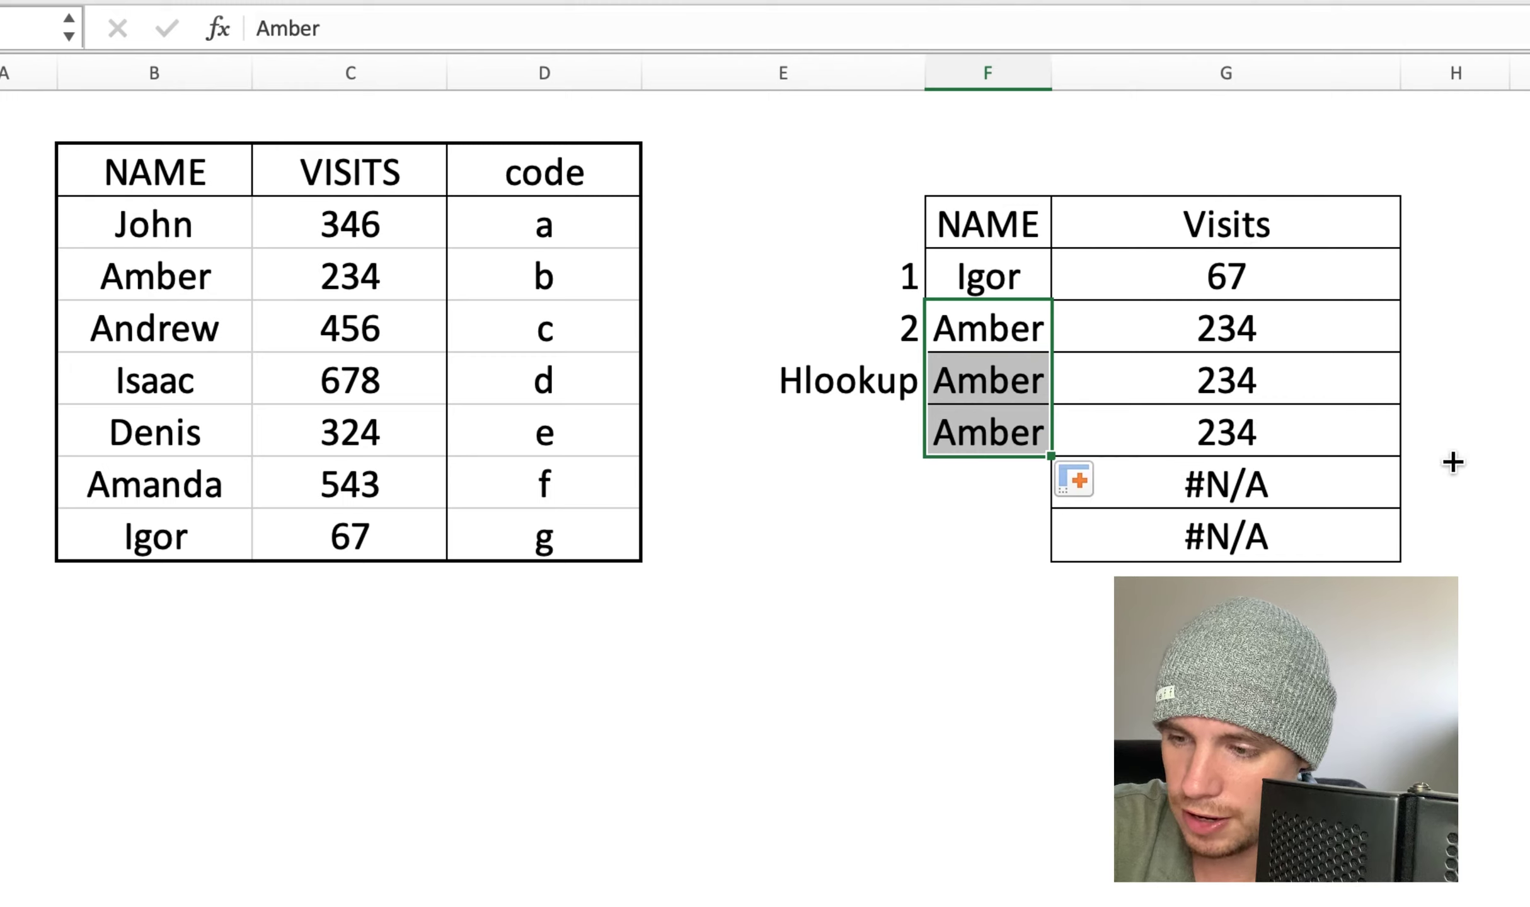
{"action": "left_click", "coordinate": [1462, 439]}
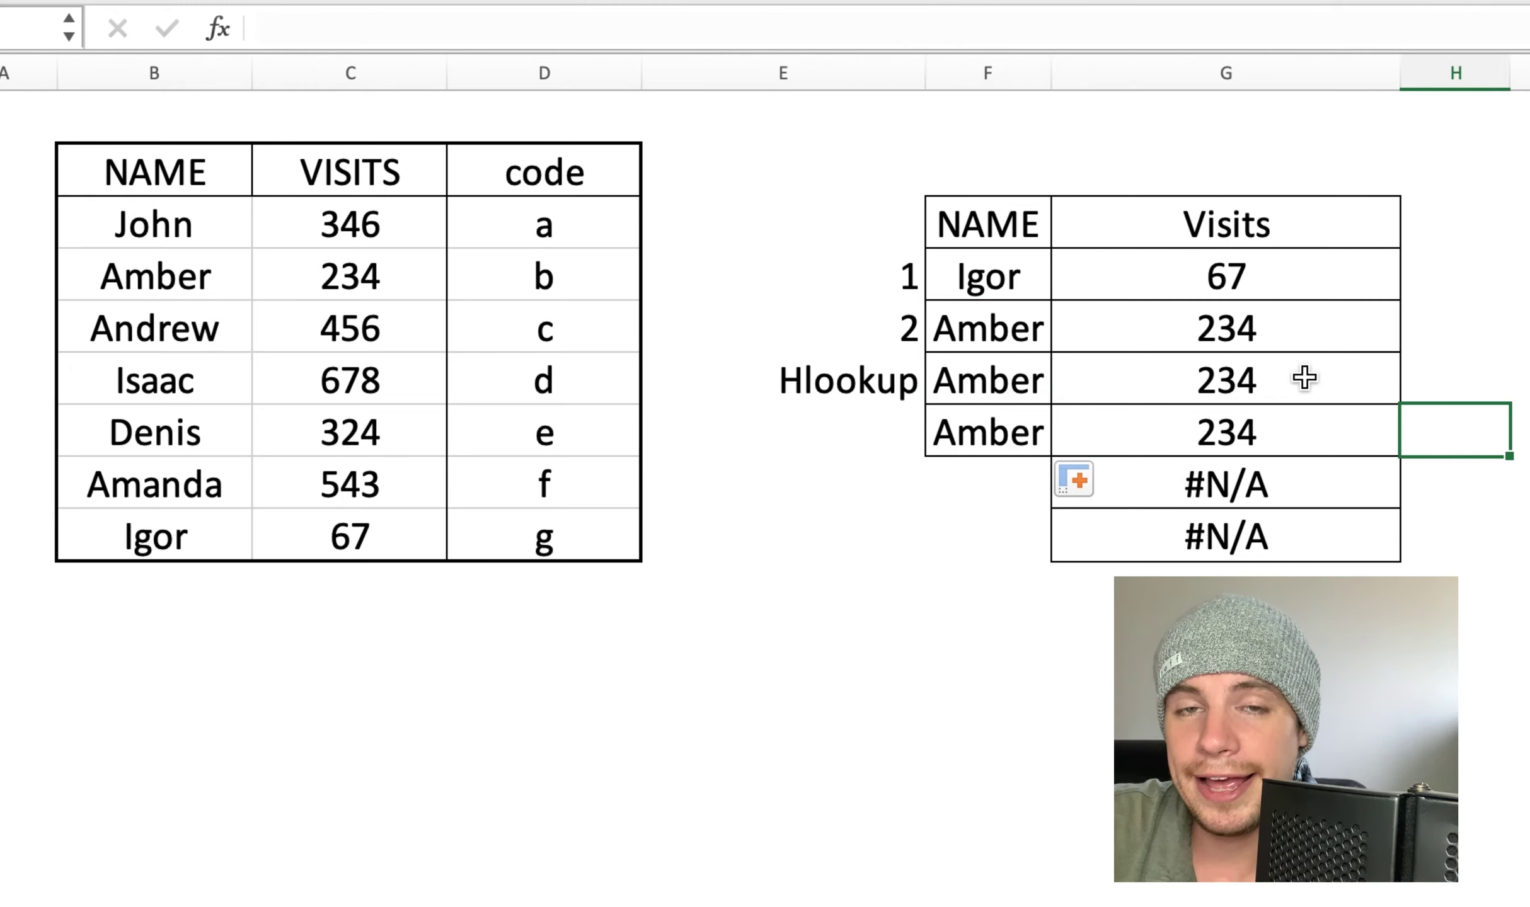
{"action": "double_click", "coordinate": [1259, 384]}
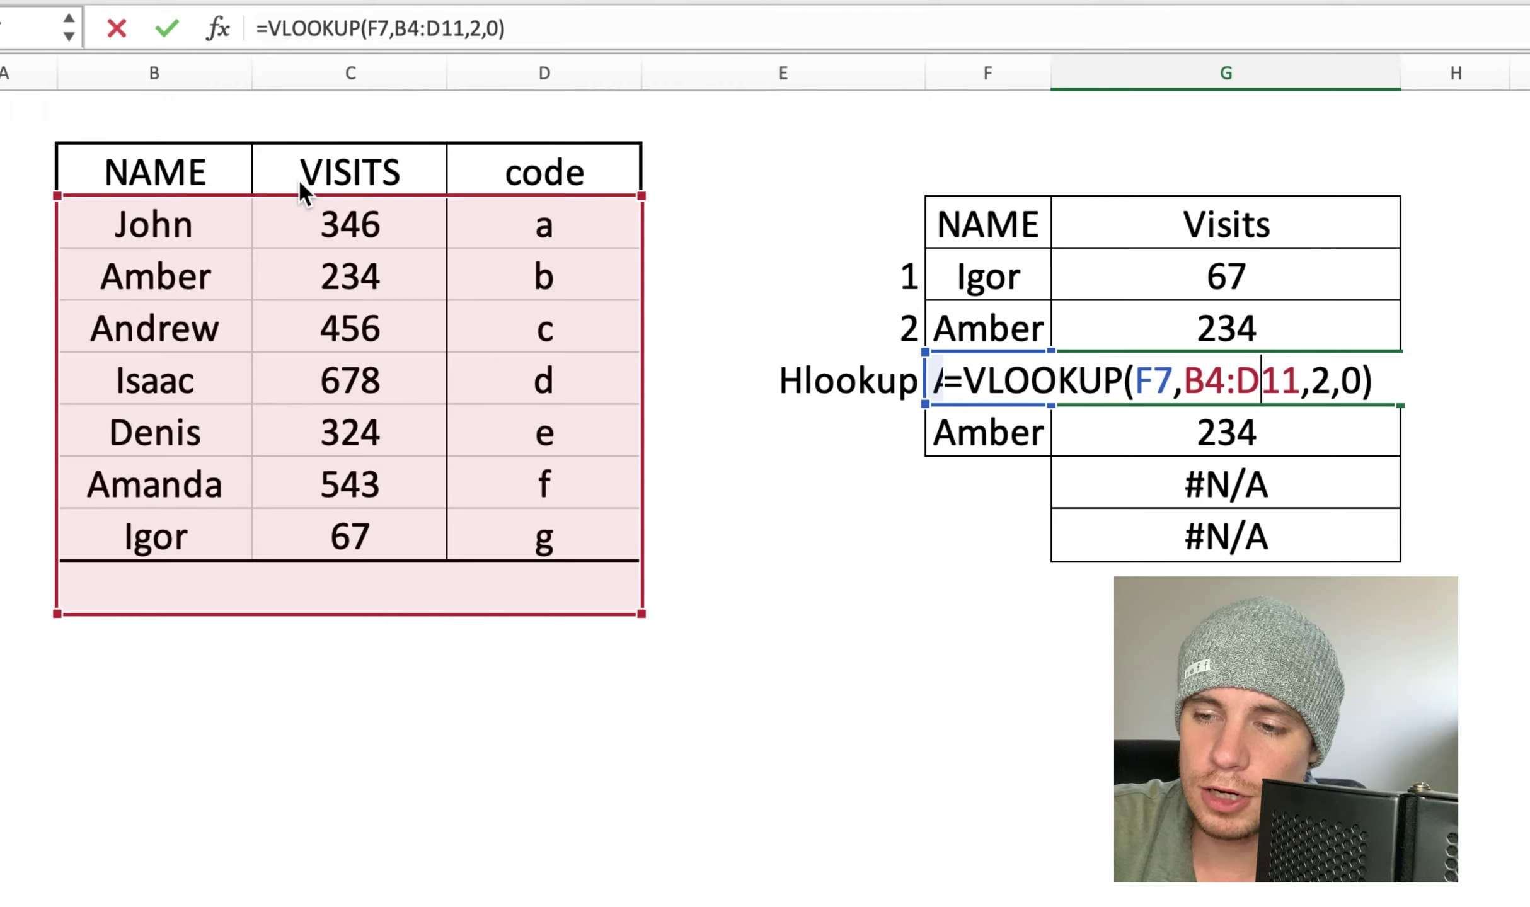
{"action": "key", "text": "Return"}
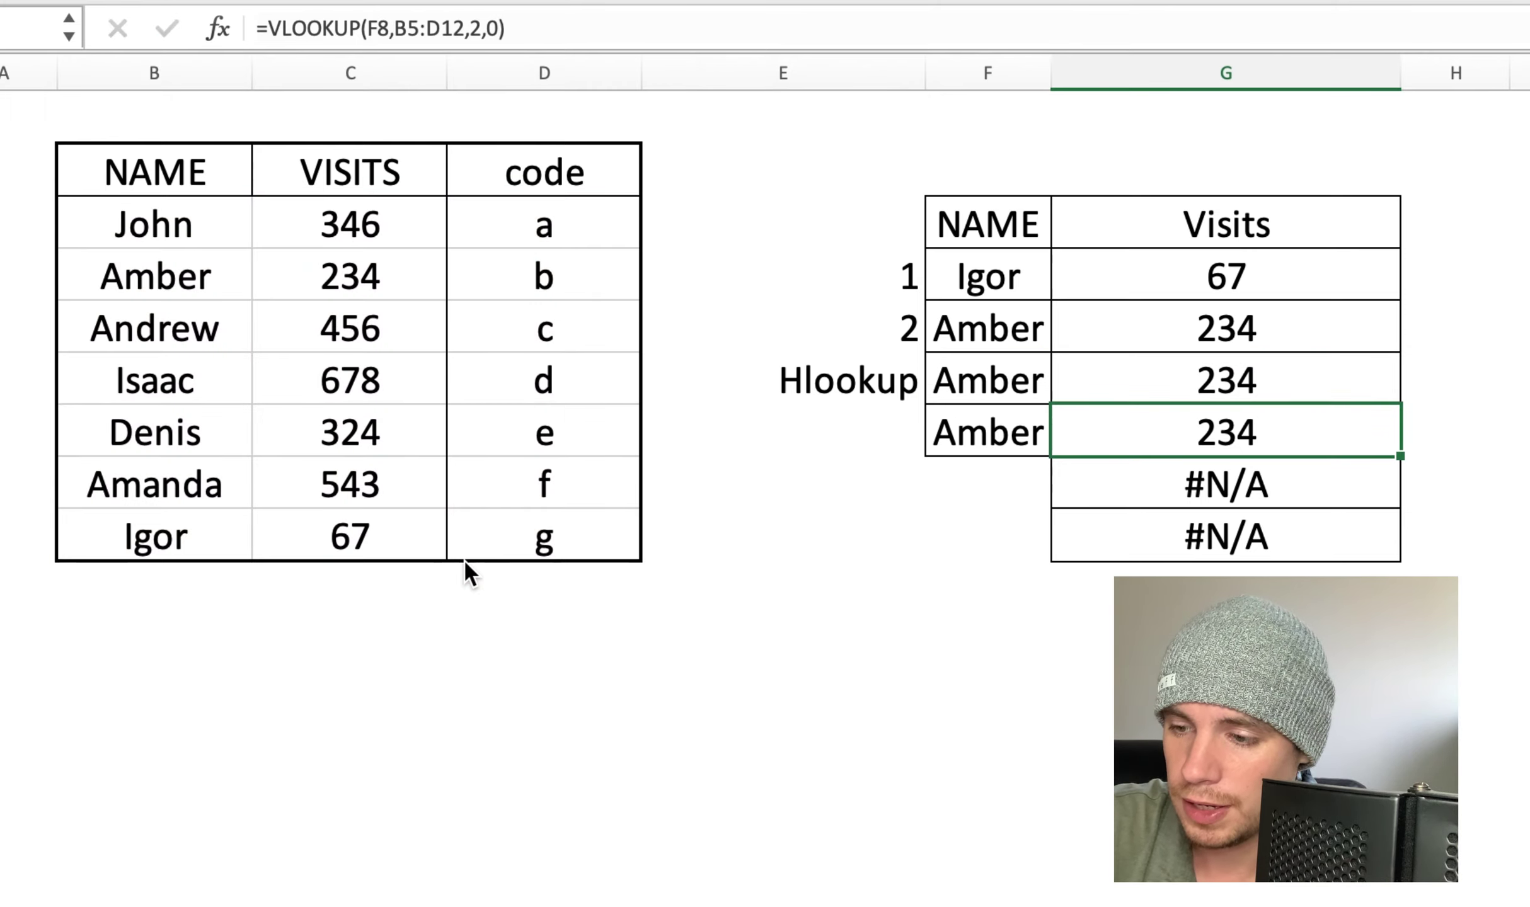
{"action": "double_click", "coordinate": [1232, 416]}
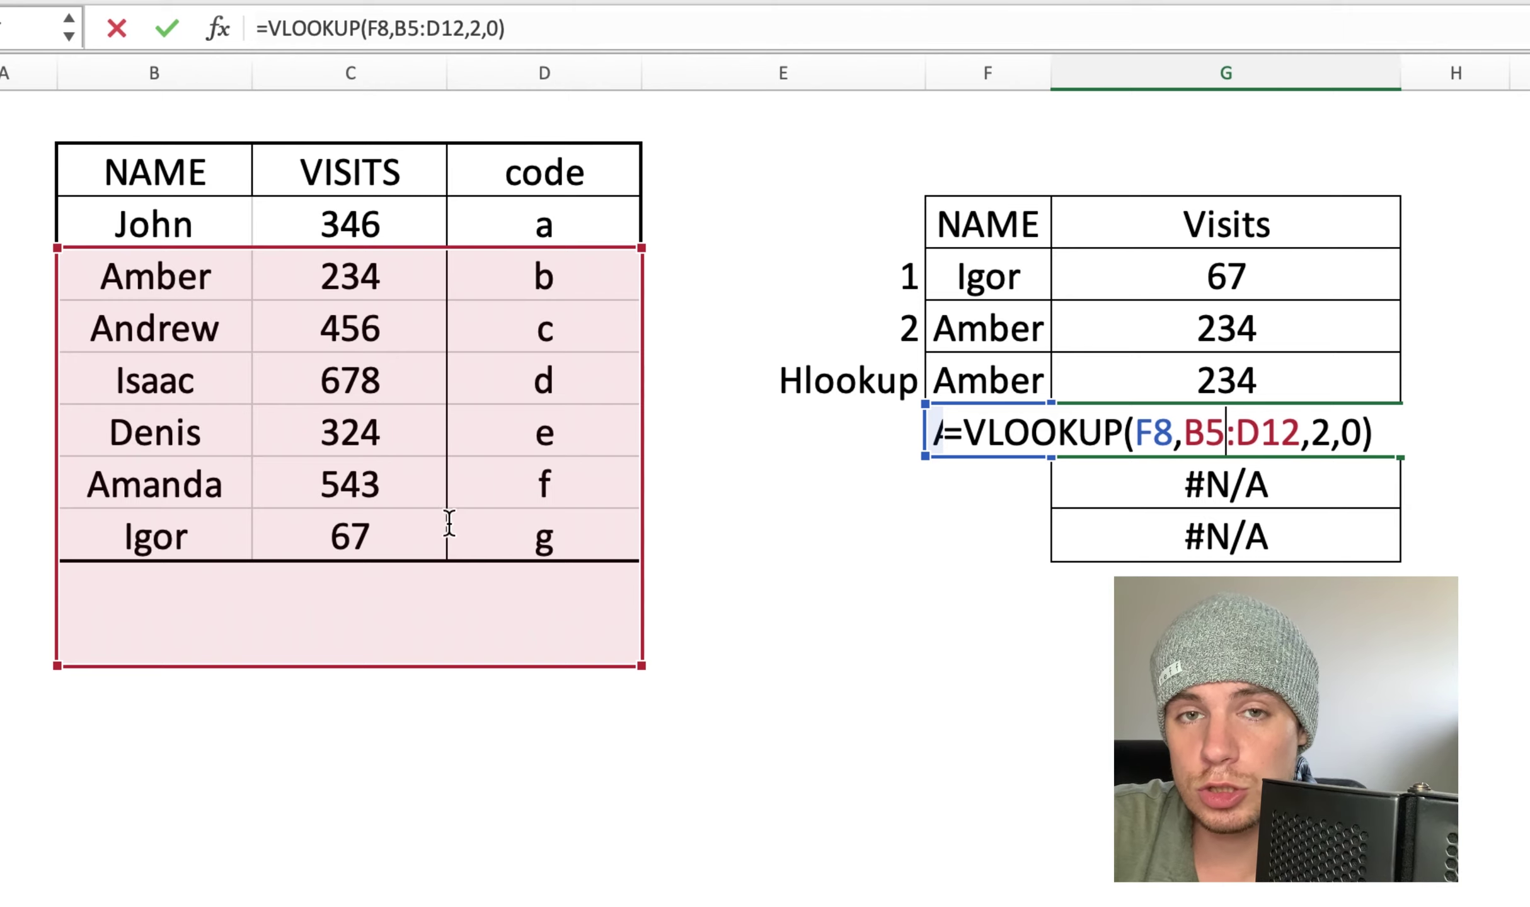
{"action": "left_click", "coordinate": [992, 376]}
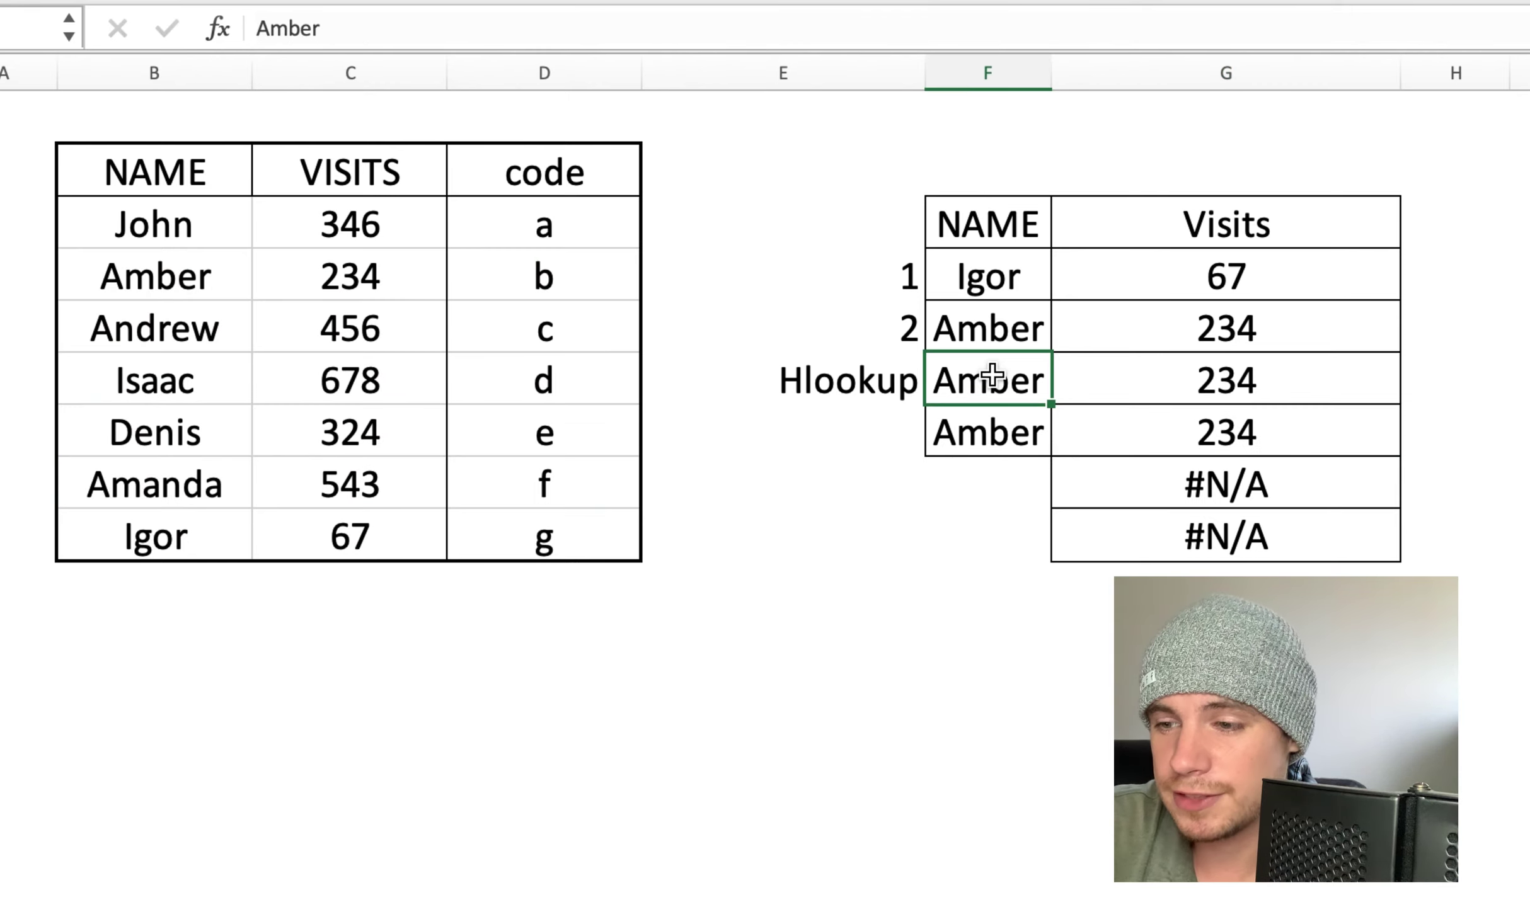
Enter the source table's first name in F9 and examine the table range of the VLOOKUP formula in G9
{"action": "left_click", "coordinate": [979, 488]}
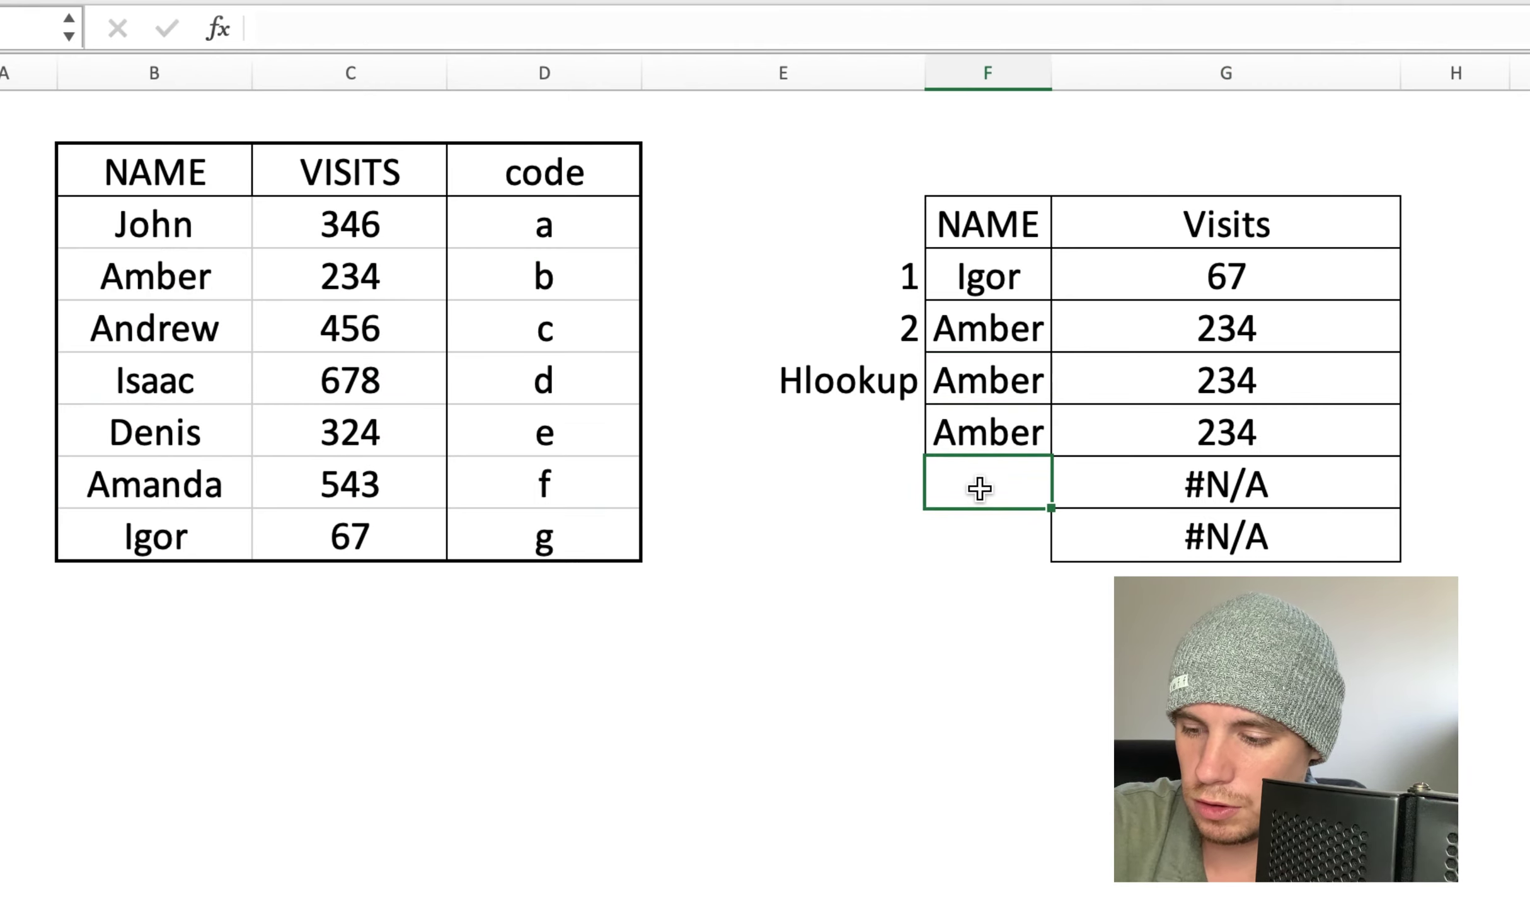
{"action": "type", "text": "John"}
{"action": "key", "text": "Return"}
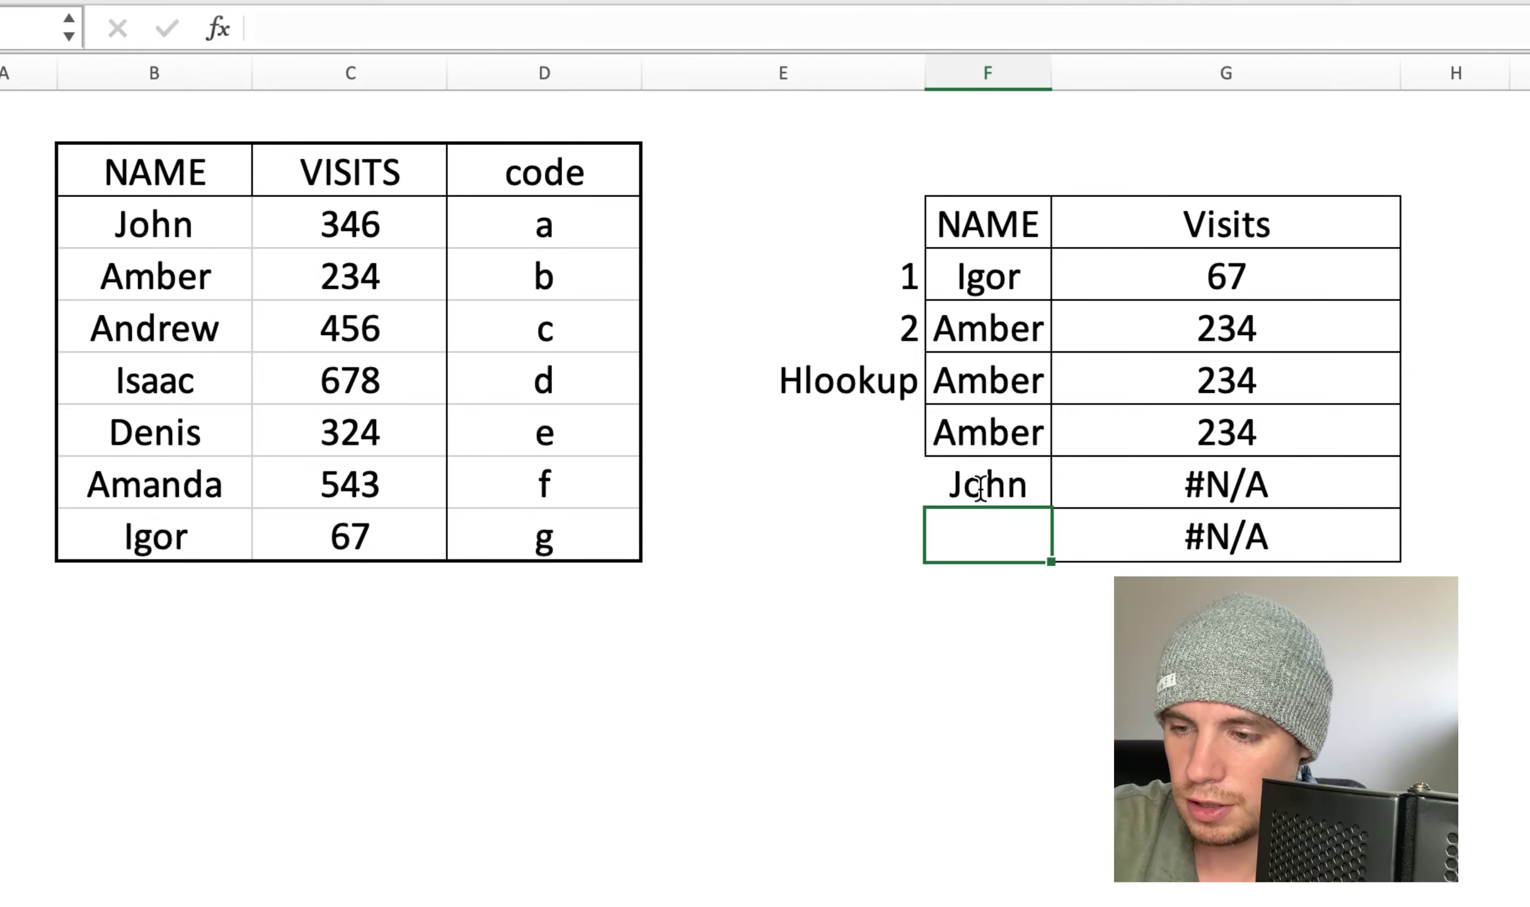
{"action": "scroll", "coordinate": [980, 489], "scroll_direction": "down", "scroll_amount": 1}
{"action": "scroll", "coordinate": [980, 489], "scroll_direction": "right", "scroll_amount": 1}
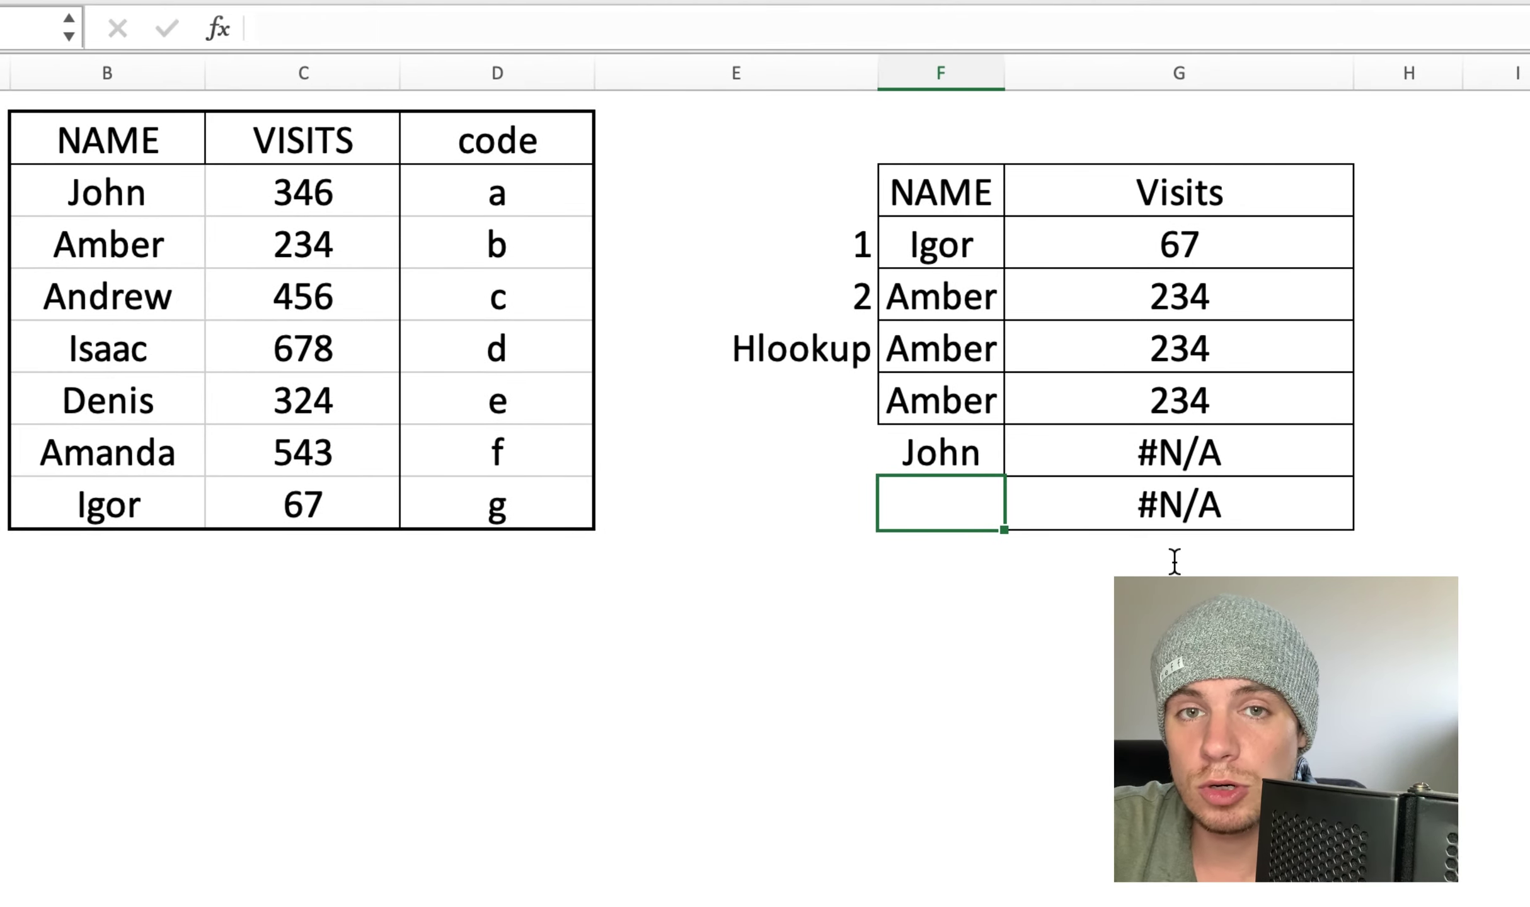
{"action": "scroll", "coordinate": [1175, 561], "scroll_direction": "left", "scroll_amount": 2}
{"action": "double_click", "coordinate": [1263, 455]}
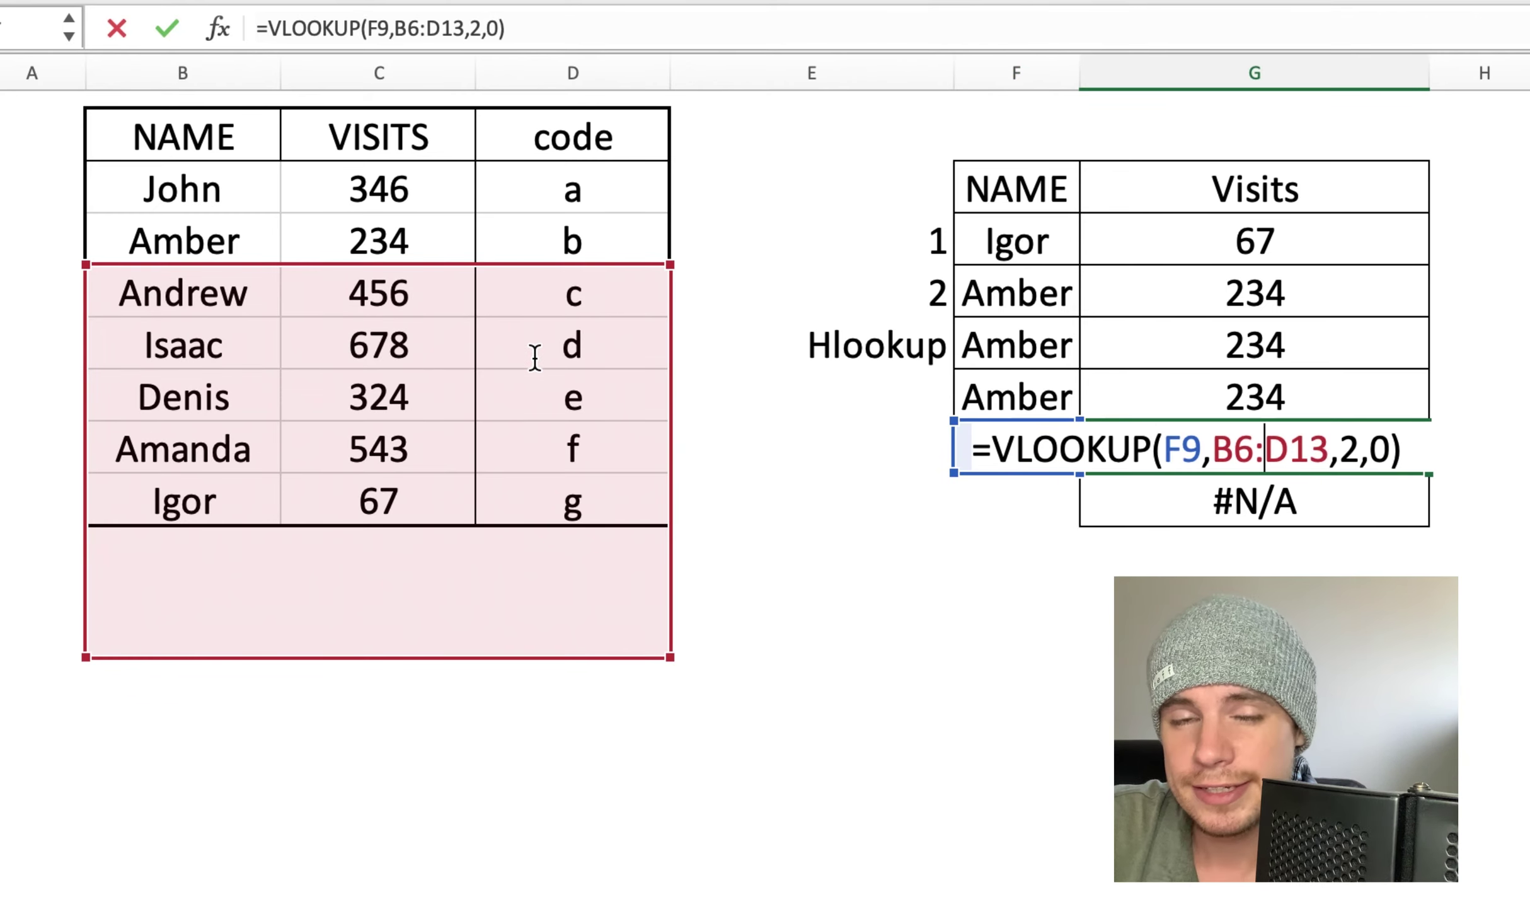
{"action": "key", "text": "Return"}
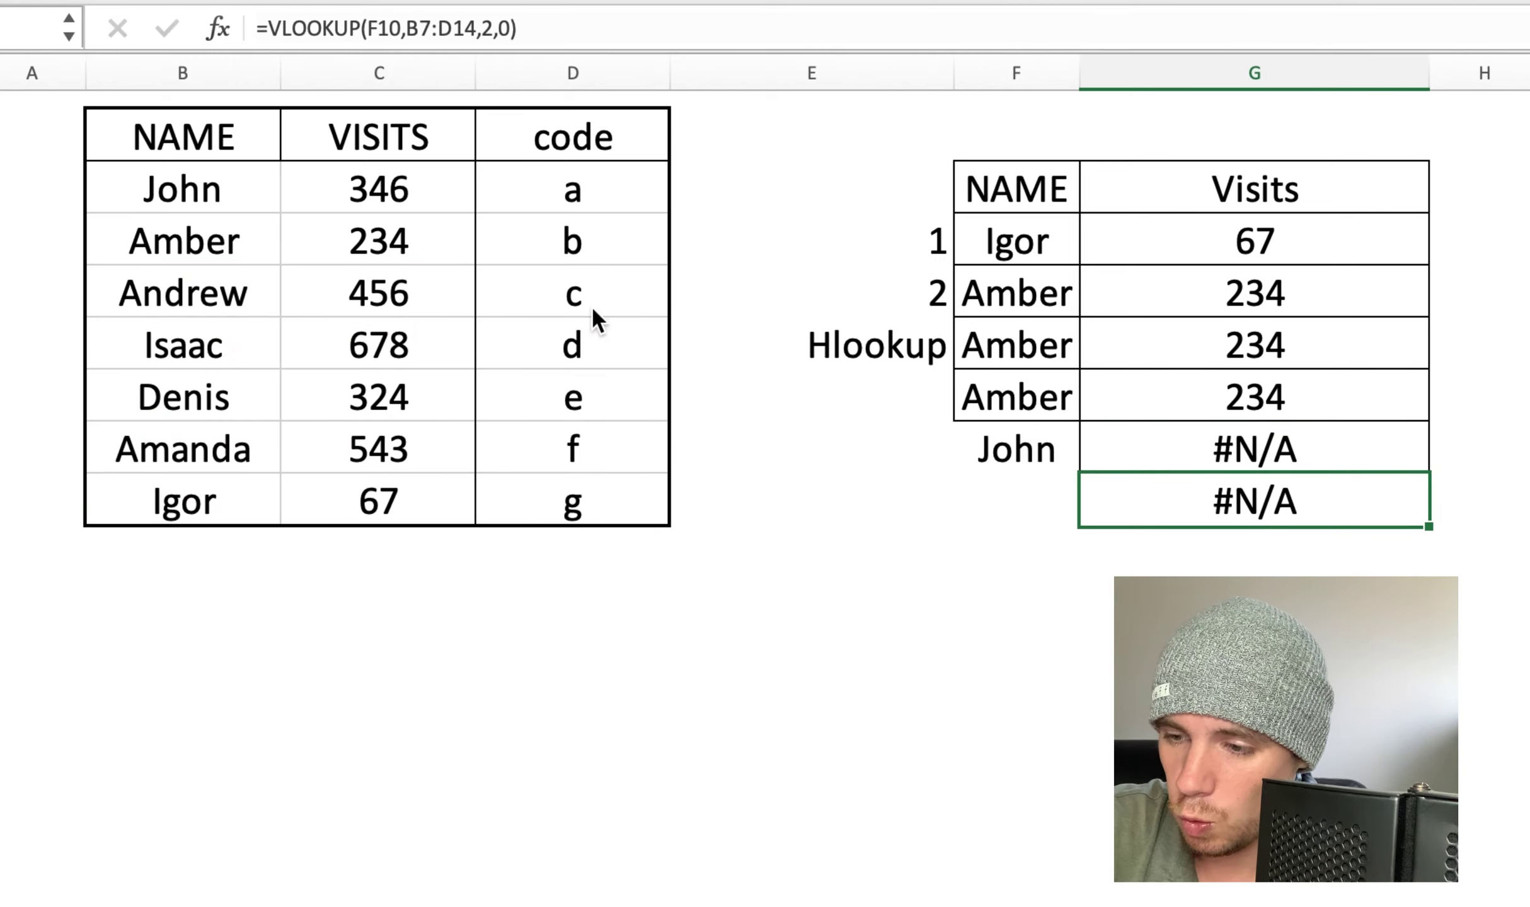
Lock the table rows in G6's VLOOKUP formula by changing the table array to B$3:D$10
{"action": "double_click", "coordinate": [1229, 296]}
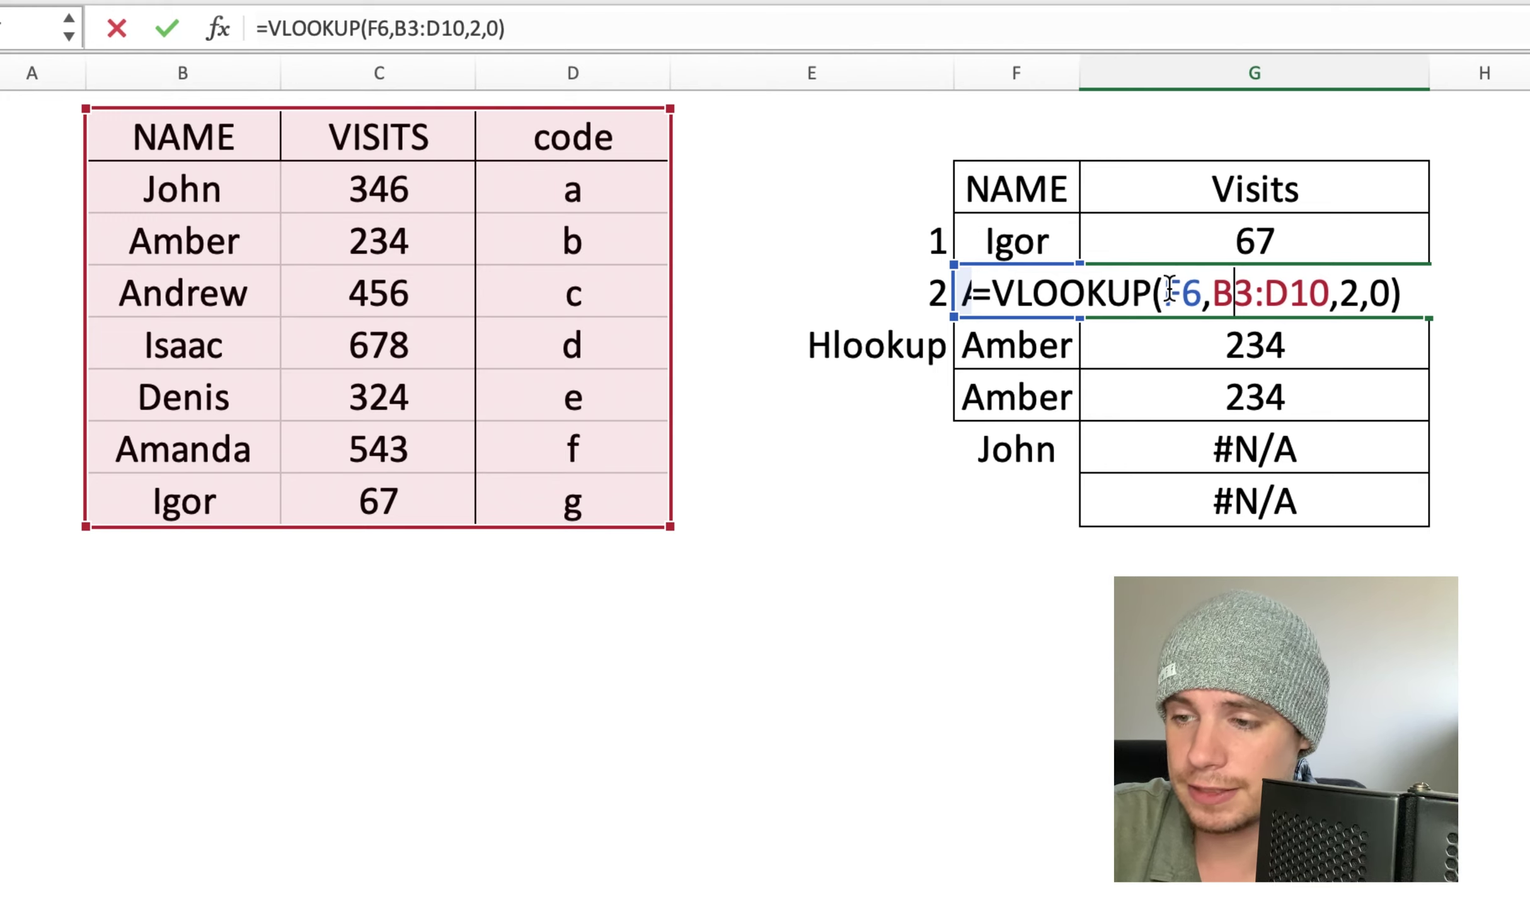
{"action": "left_click", "coordinate": [1213, 288]}
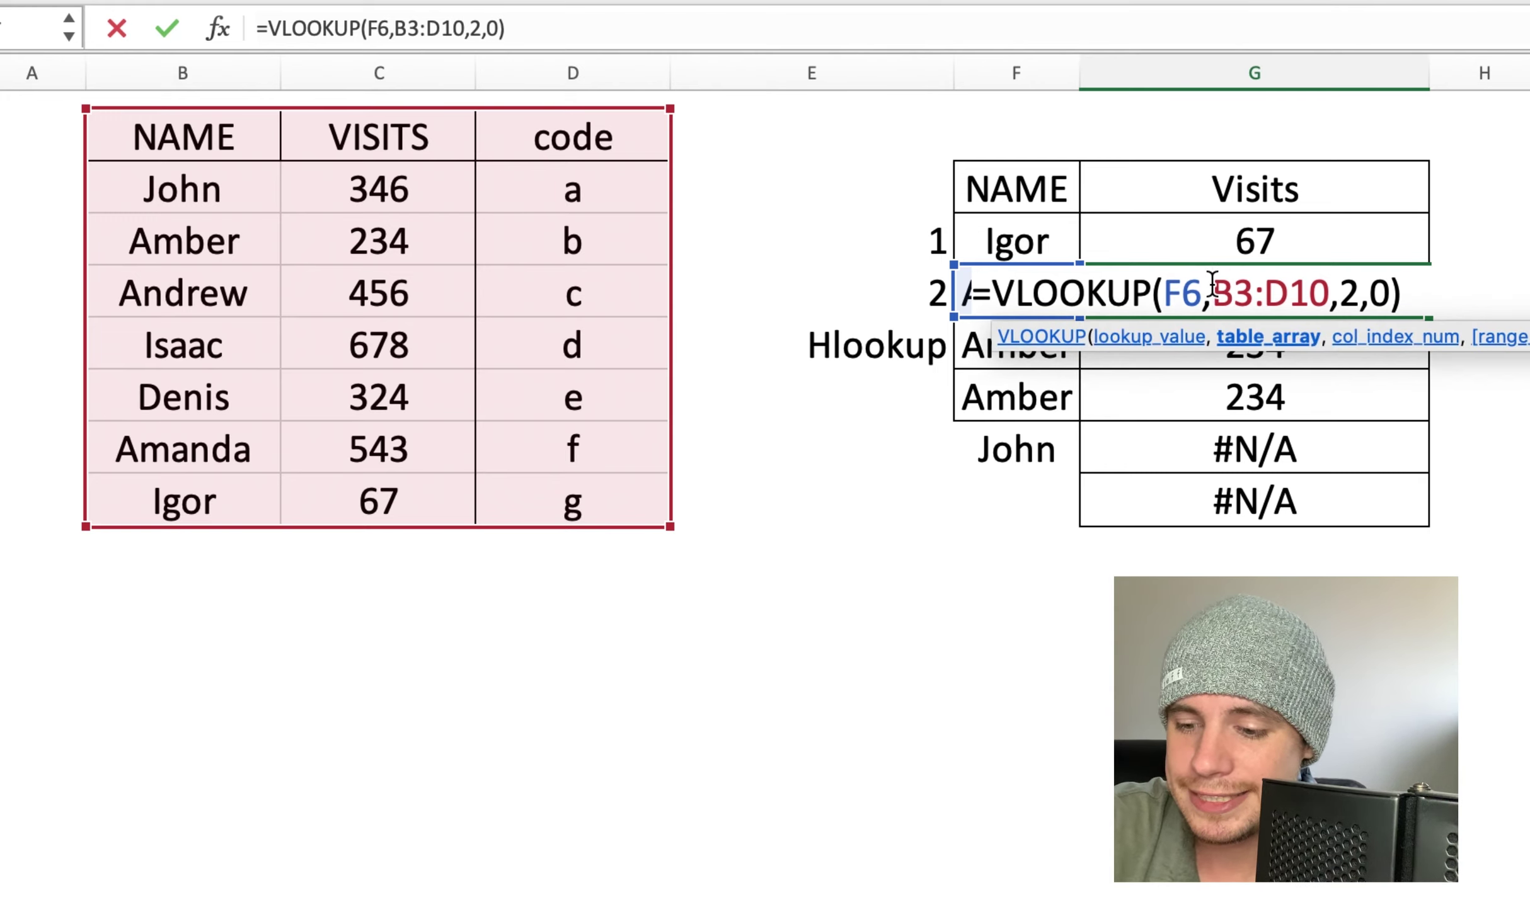
{"action": "left_click", "coordinate": [1230, 291]}
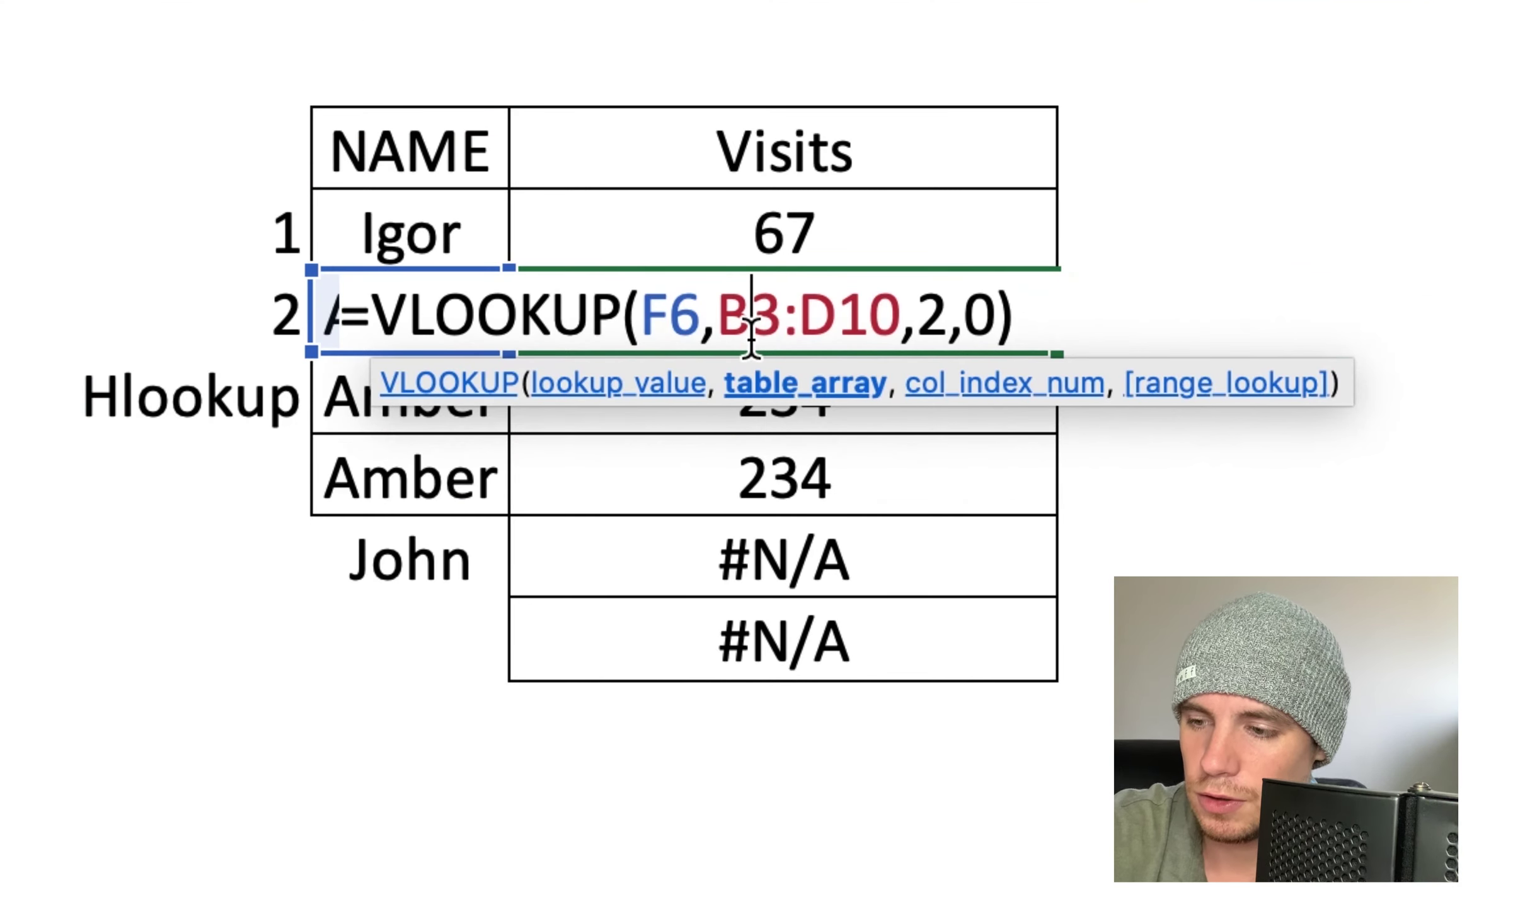
{"action": "type", "text": "$"}
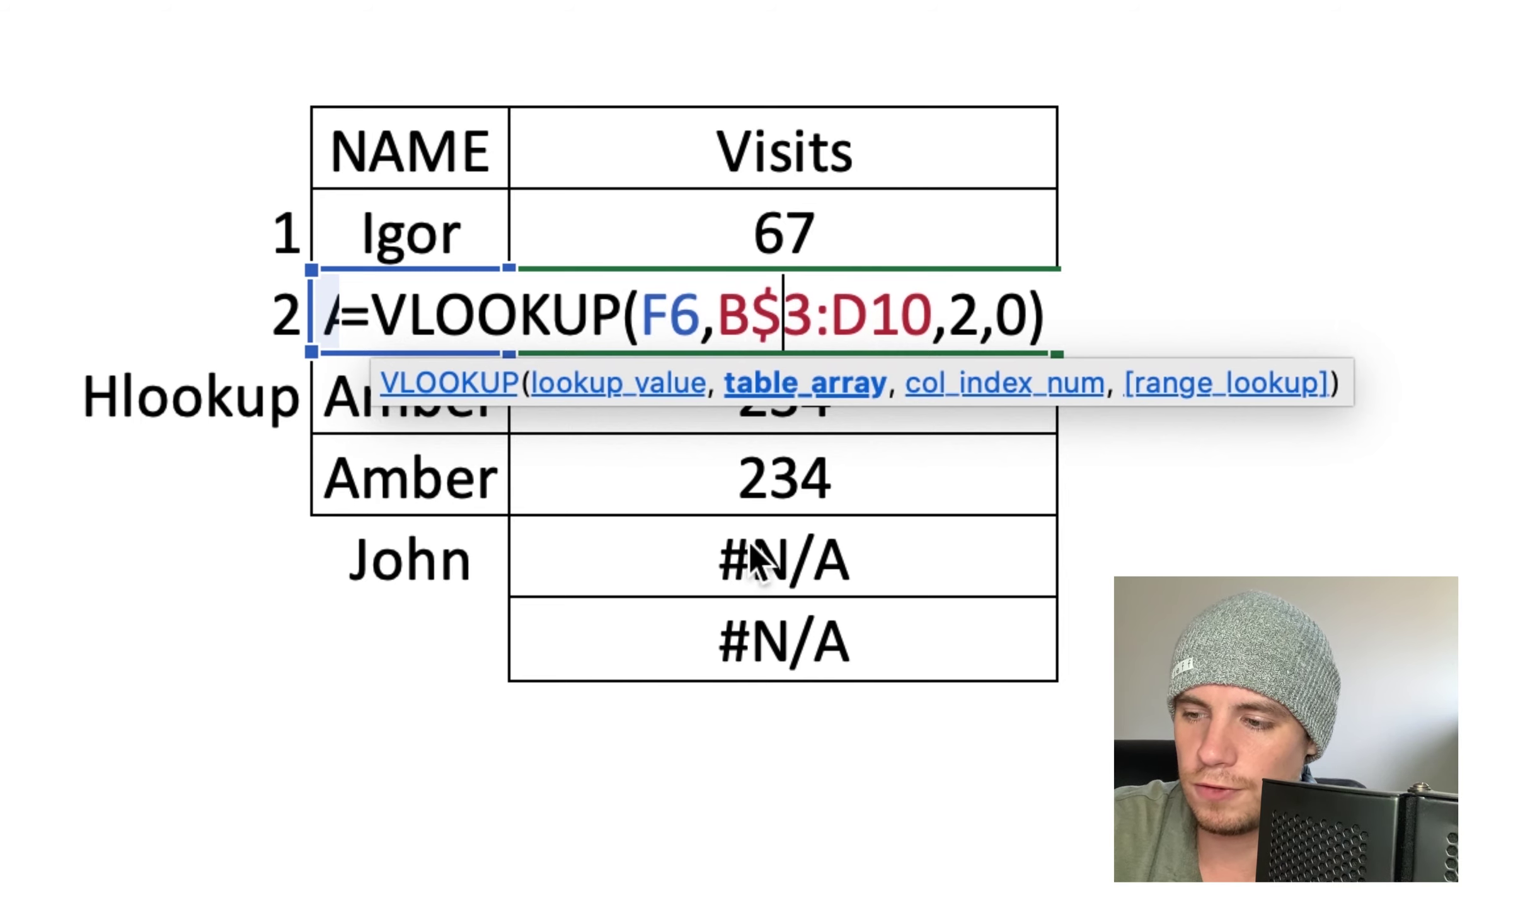
{"action": "left_click", "coordinate": [880, 325]}
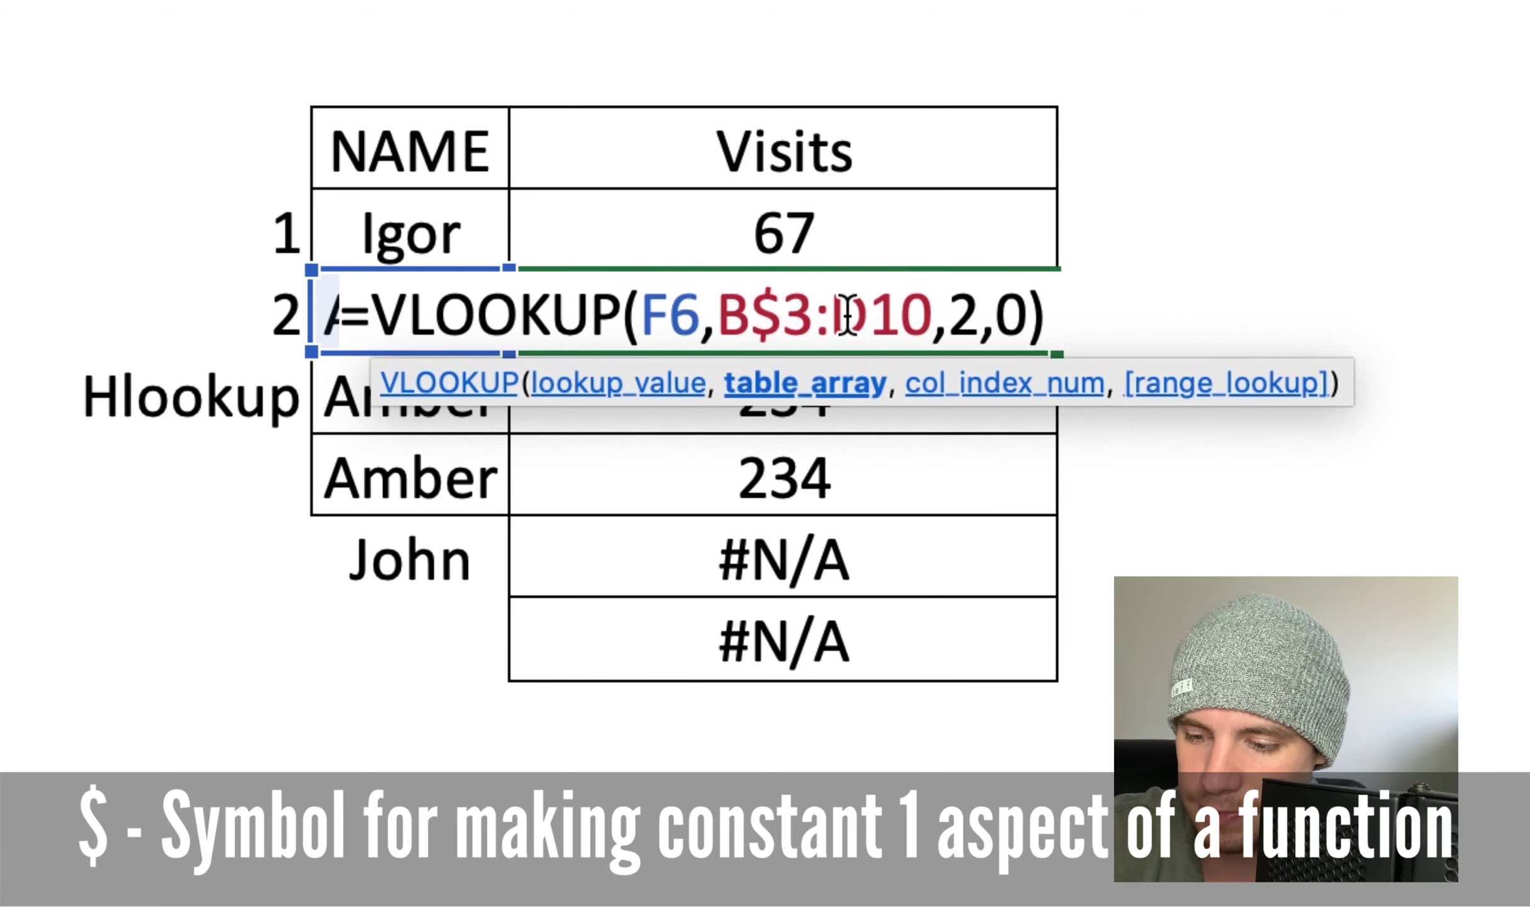
{"action": "type", "text": "$"}
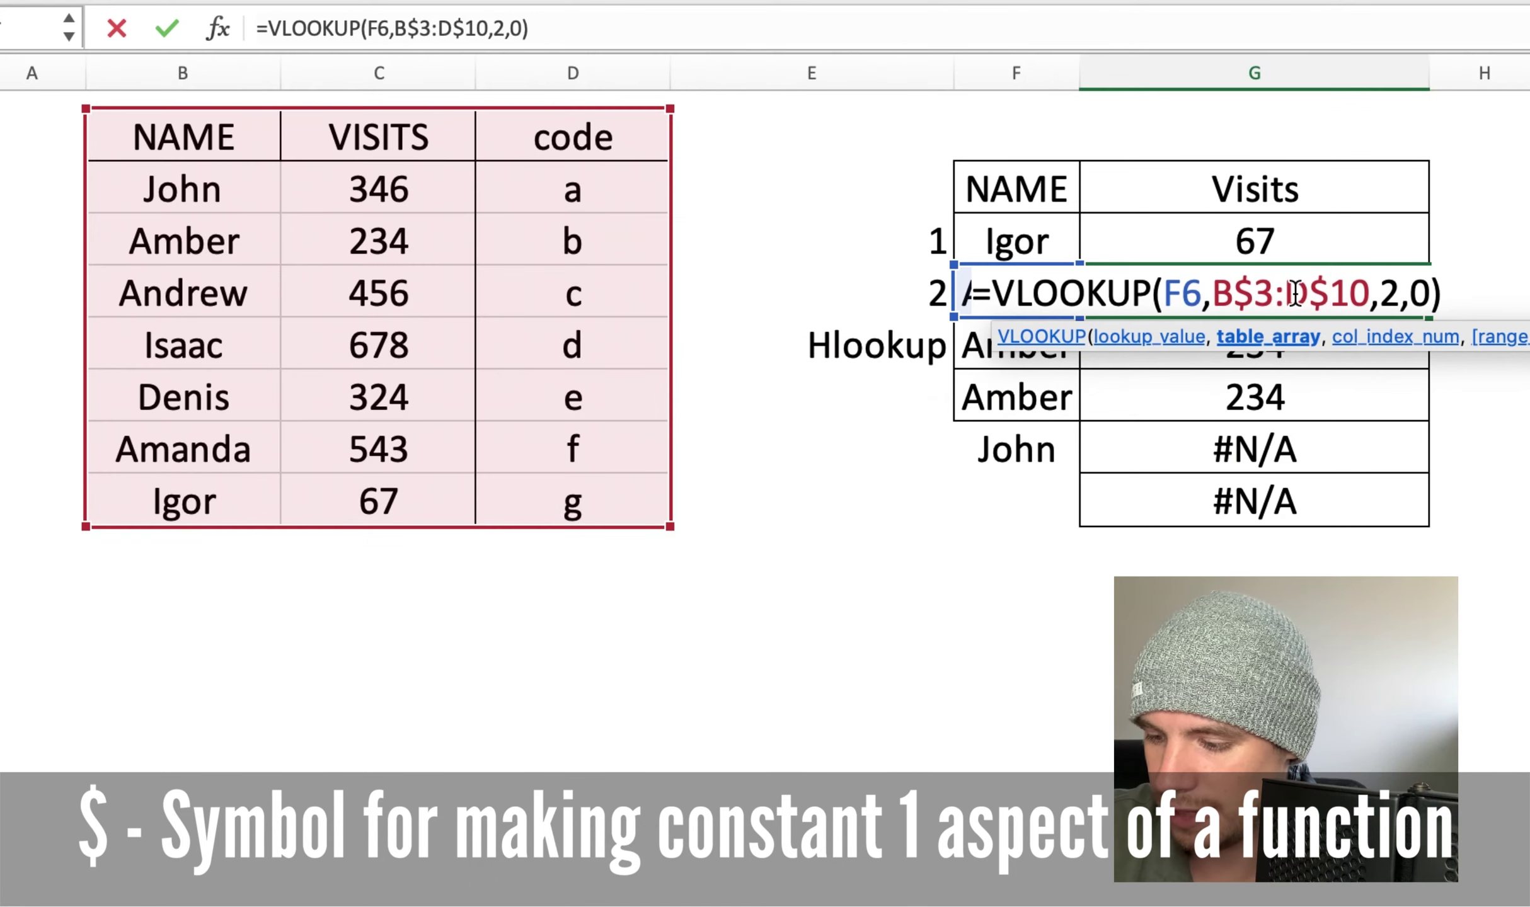
{"action": "key", "text": "Return"}
Fill the VLOOKUP formula with locked table rows from G6 down through G10
{"action": "left_click", "coordinate": [1320, 293]}
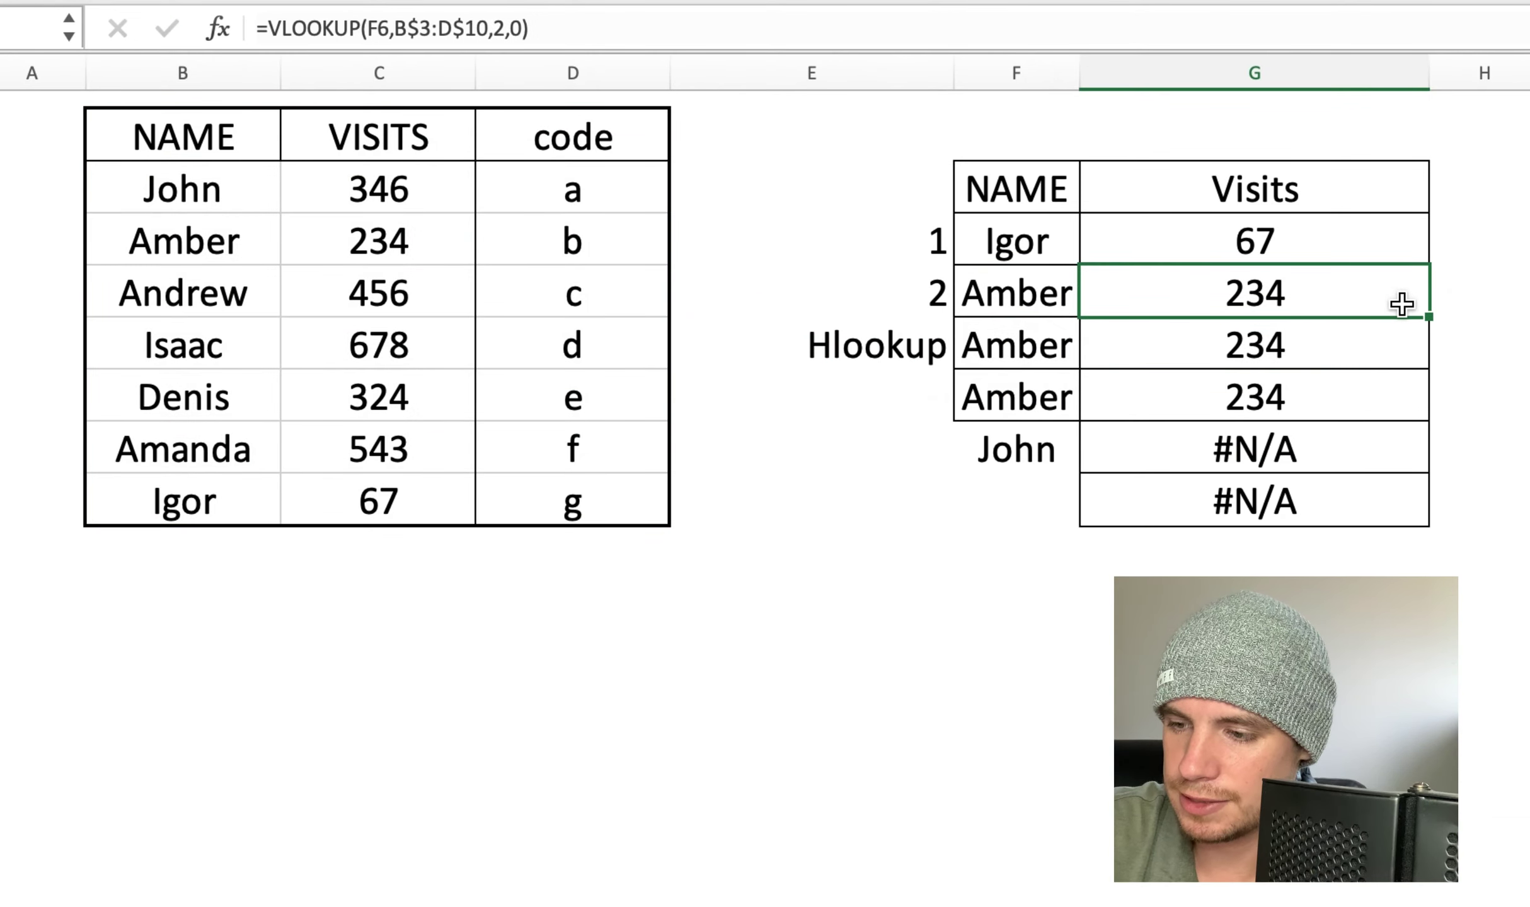
{"action": "left_click", "coordinate": [1440, 315]}
{"action": "left_click_drag", "start_coordinate": [1441, 315], "coordinate": [1373, 520]}
{"action": "left_click", "coordinate": [1326, 300]}
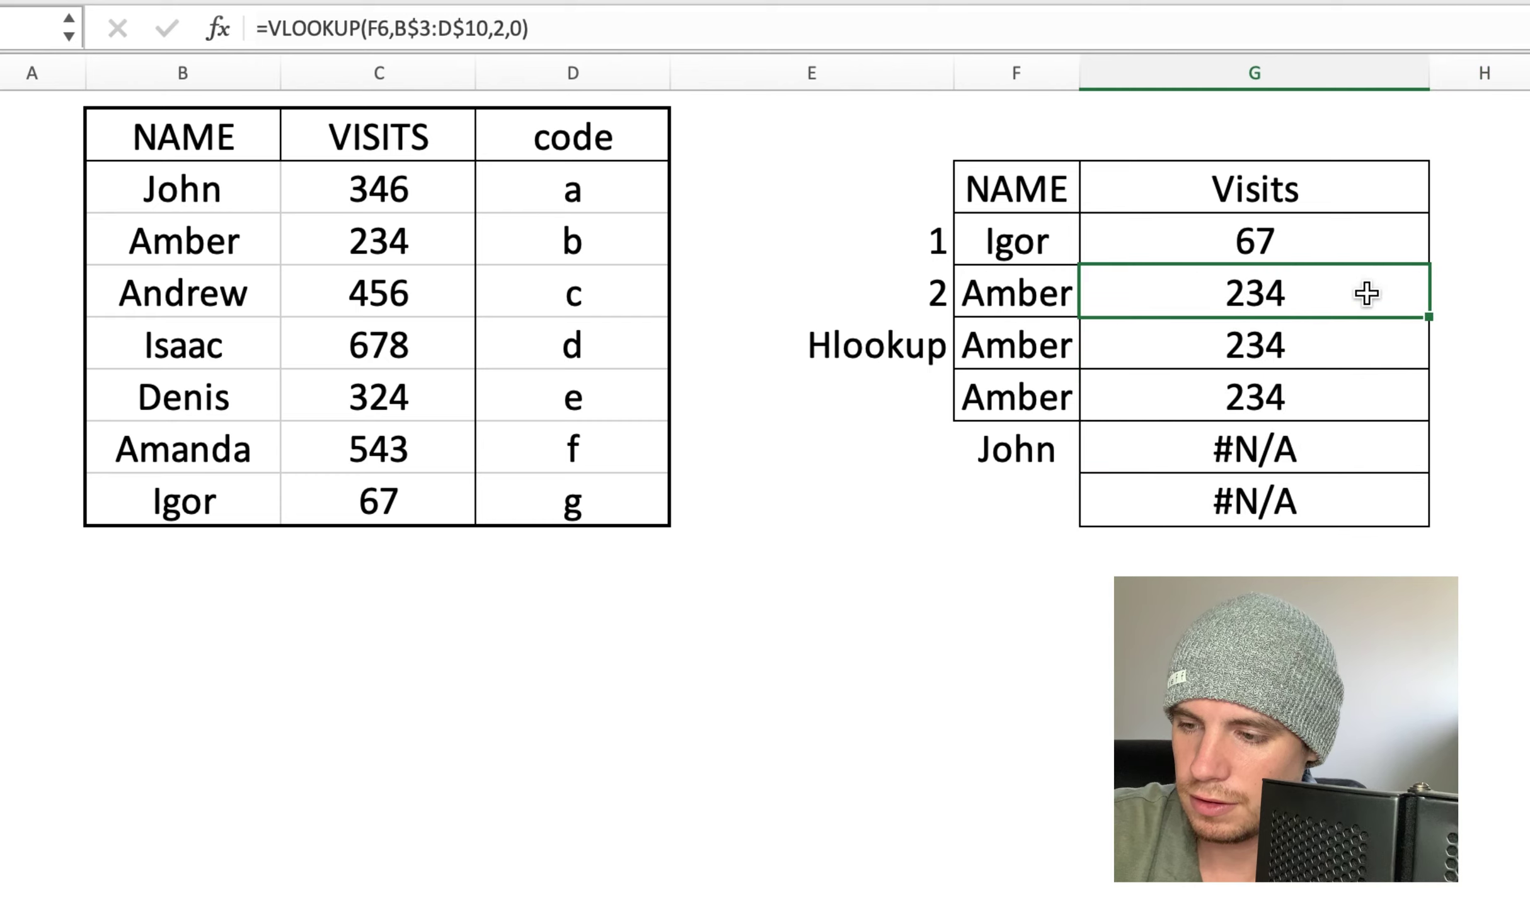
{"action": "left_click_drag", "start_coordinate": [1421, 315], "coordinate": [1251, 520]}
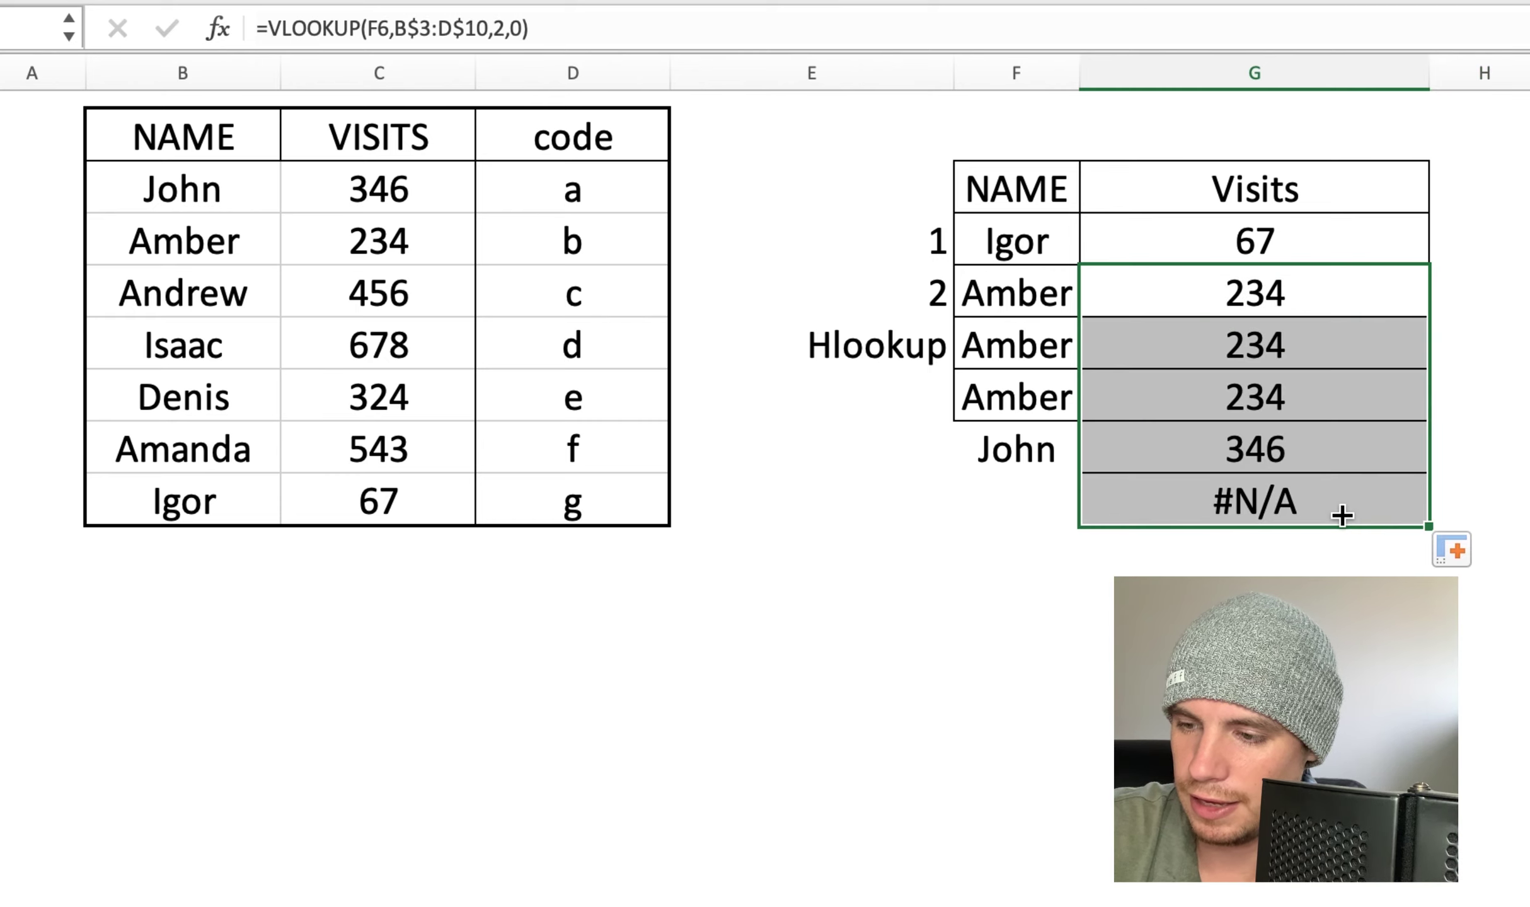
Examine the table array references in the copied VLOOKUP formulas in G7 through G9
{"action": "left_click", "coordinate": [1314, 545]}
{"action": "left_click", "coordinate": [1245, 455]}
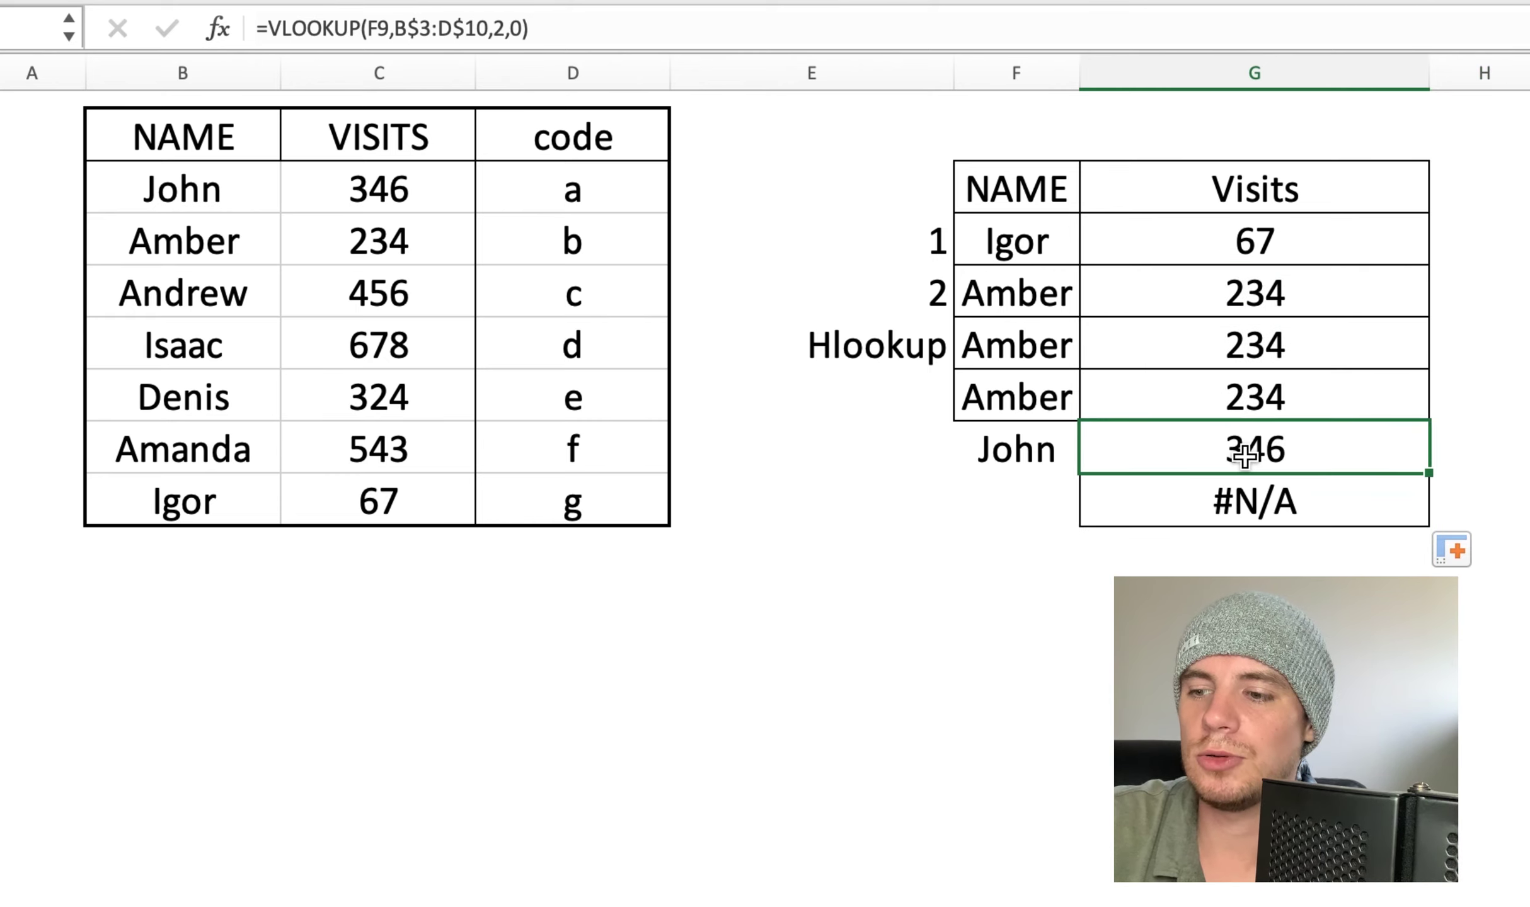
{"action": "double_click", "coordinate": [1308, 356]}
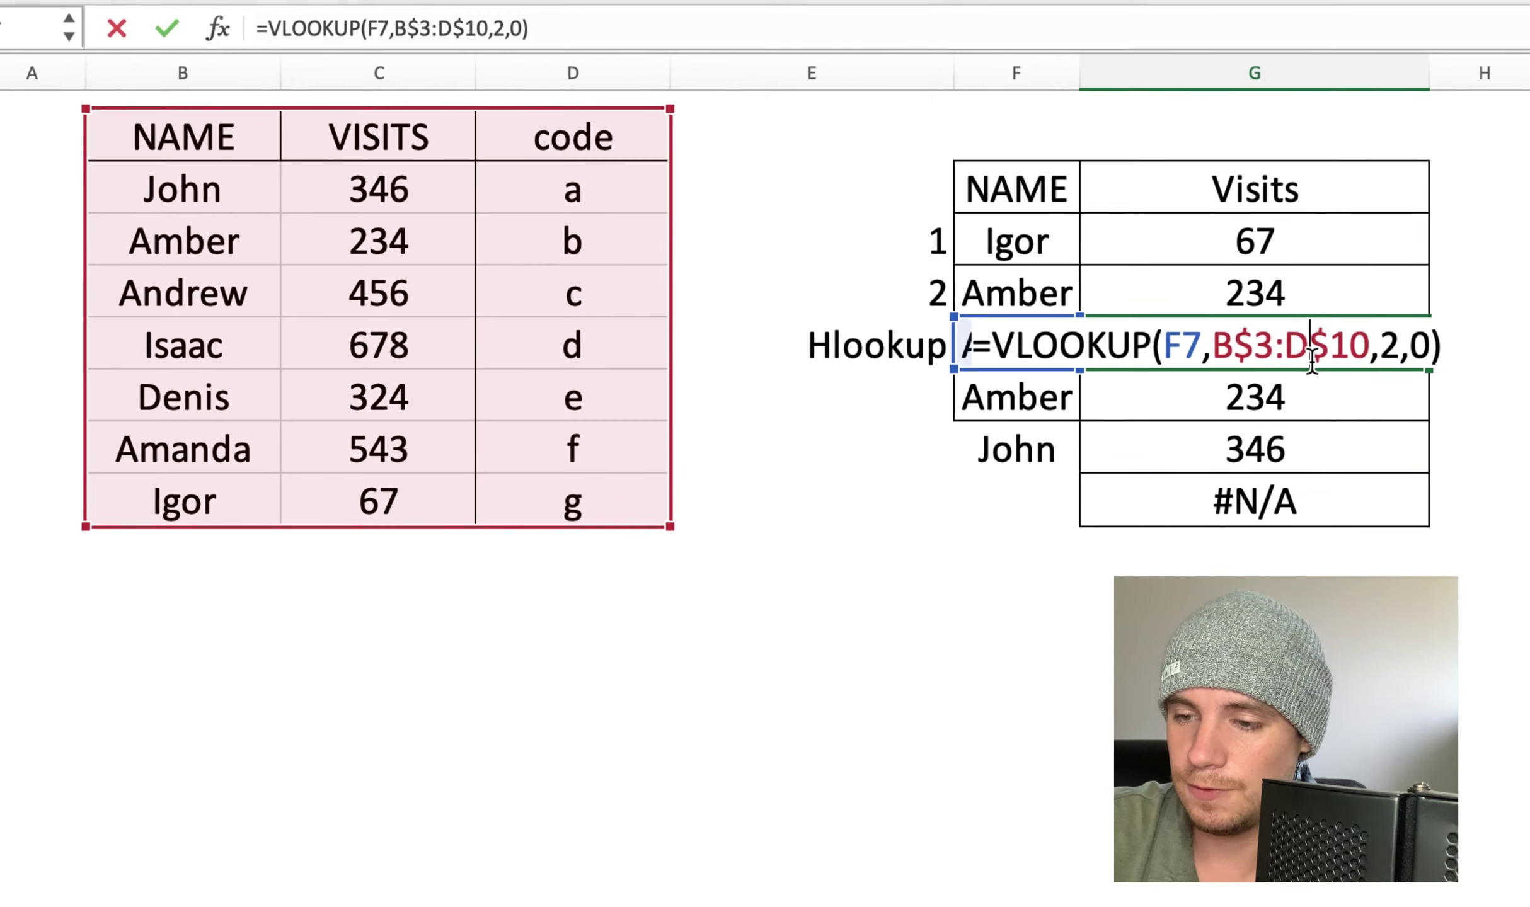
{"action": "left_click", "coordinate": [1302, 397]}
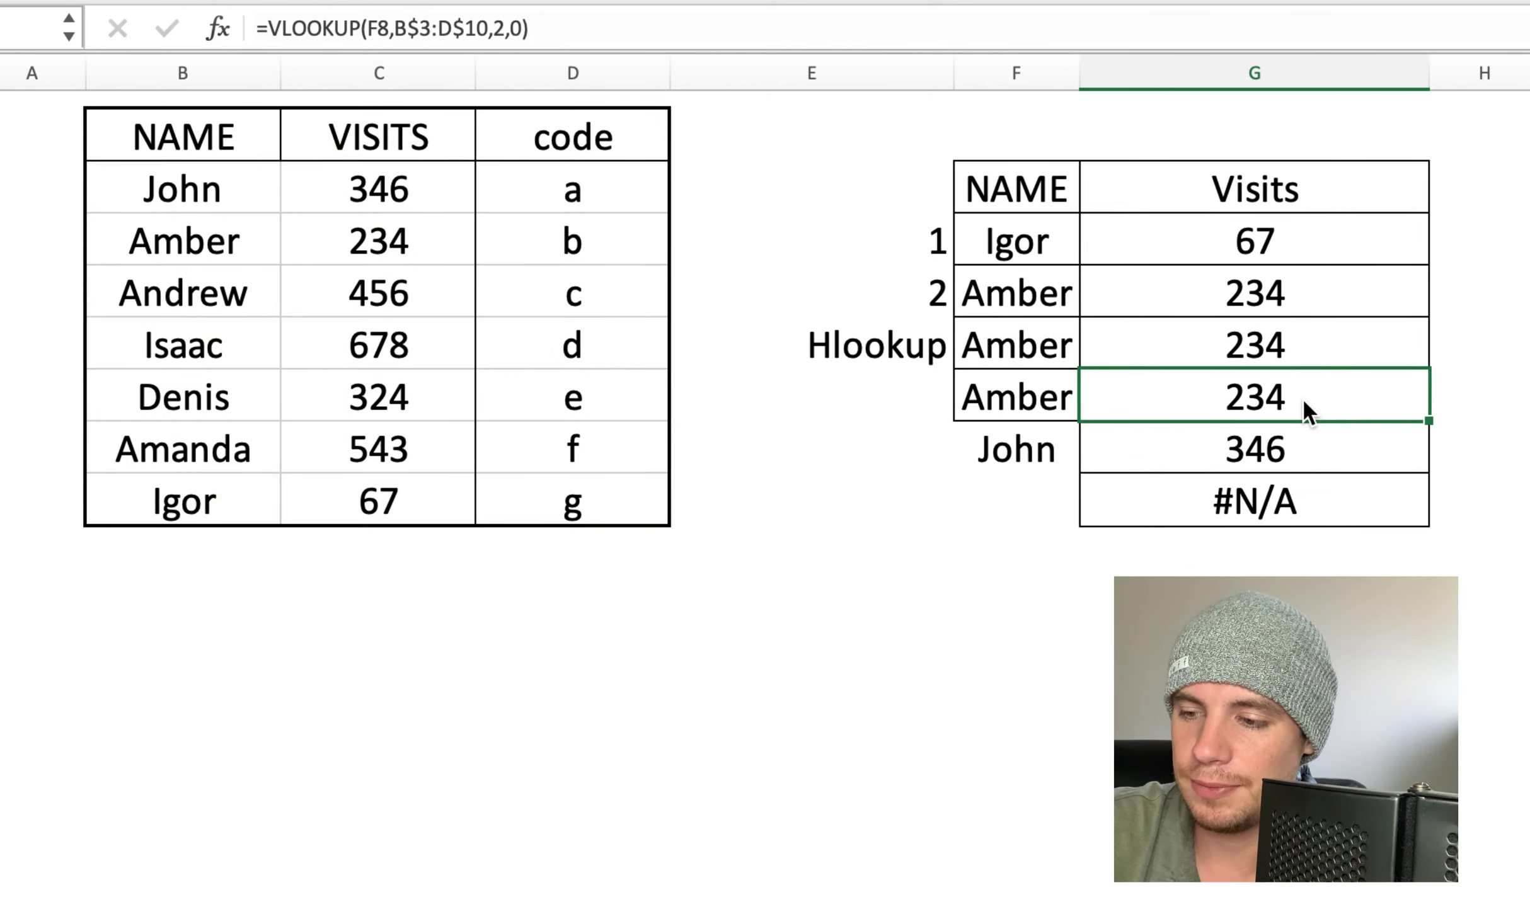
{"action": "double_click", "coordinate": [1303, 397]}
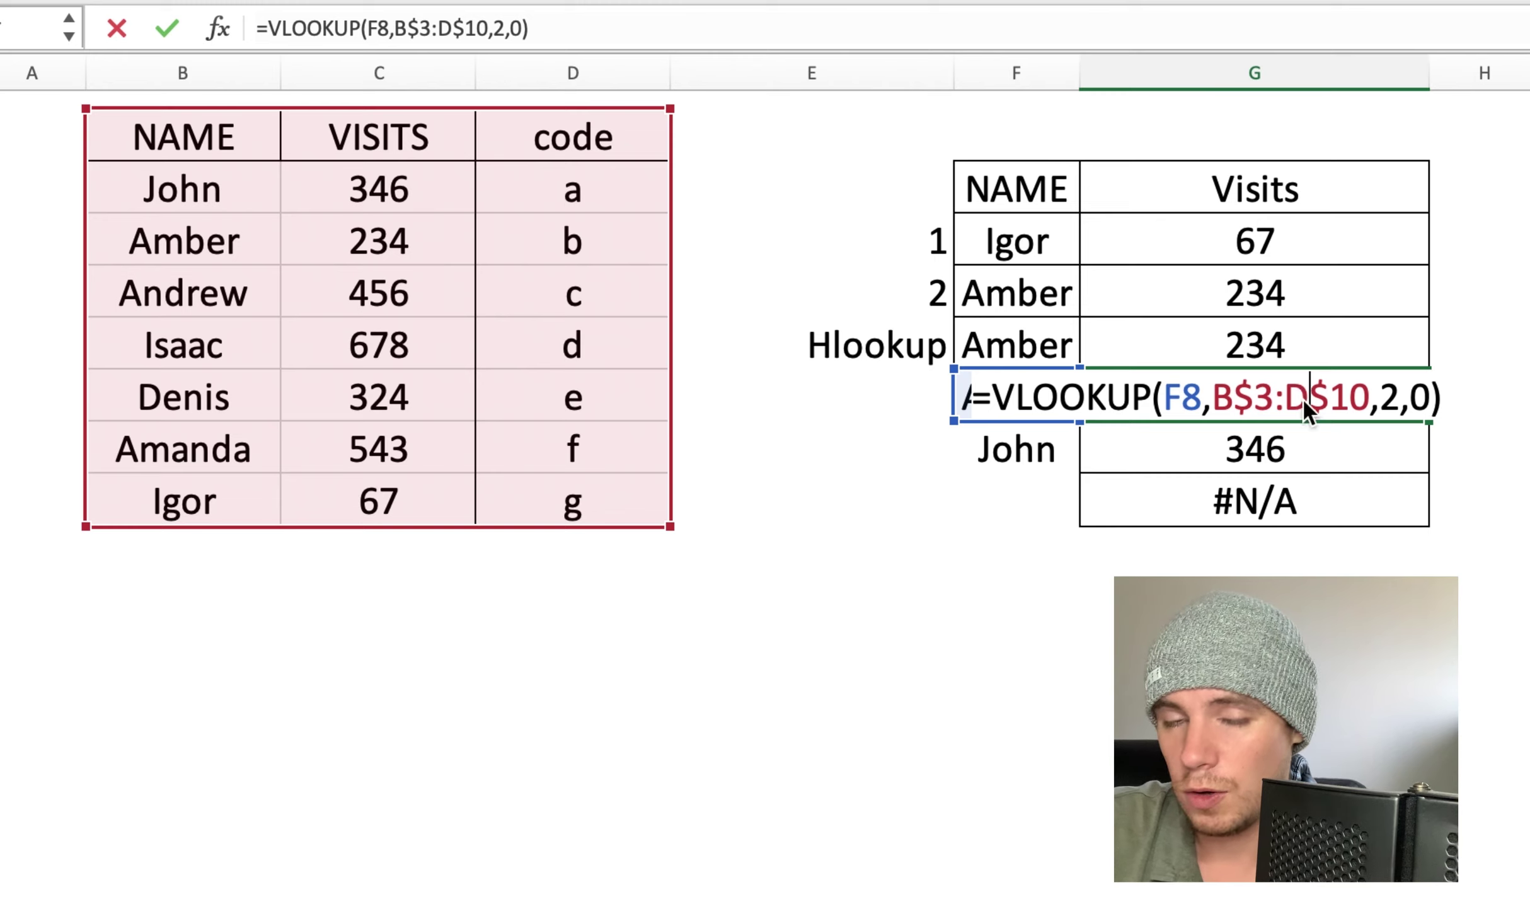
{"action": "key", "text": "Return"}
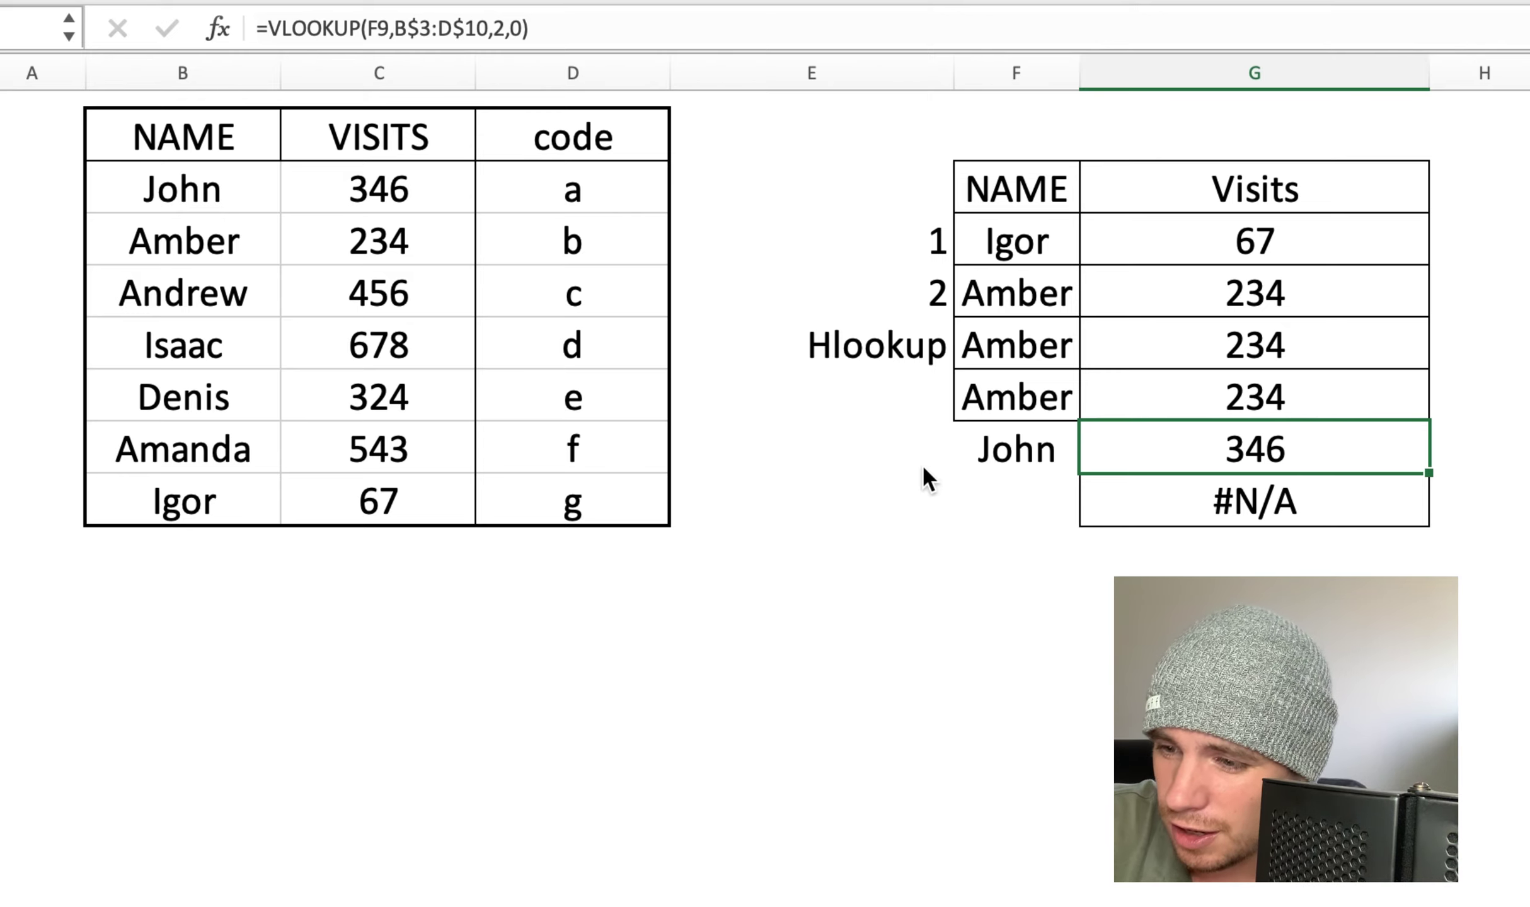
Clear the test names and copied formulas from F7:G10
{"action": "left_click_drag", "start_coordinate": [1040, 345], "coordinate": [1354, 505]}
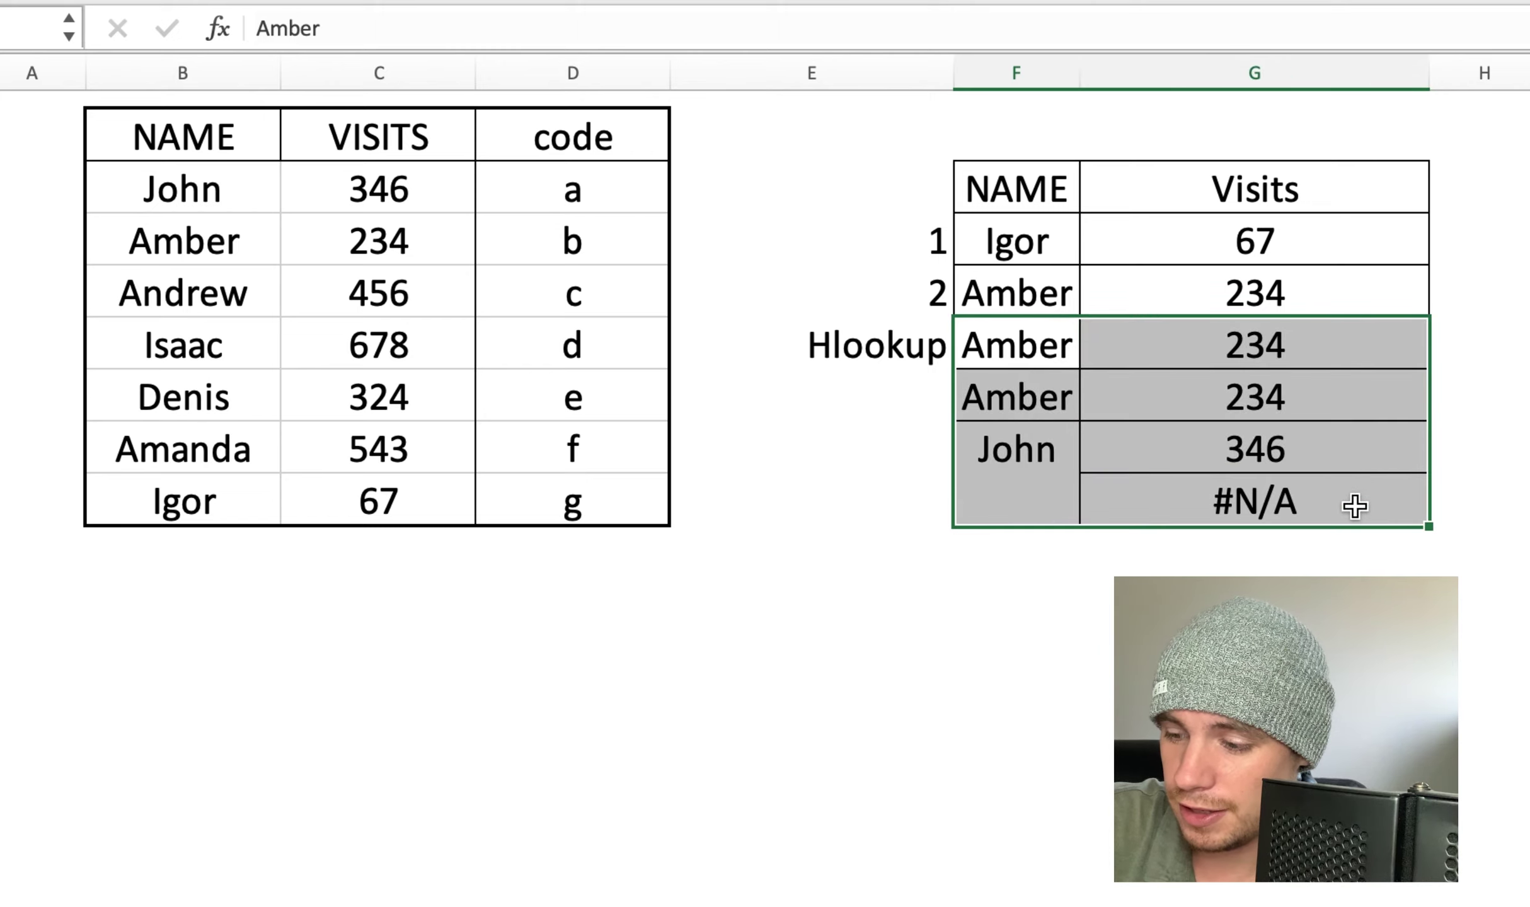
{"action": "key", "text": "Delete"}
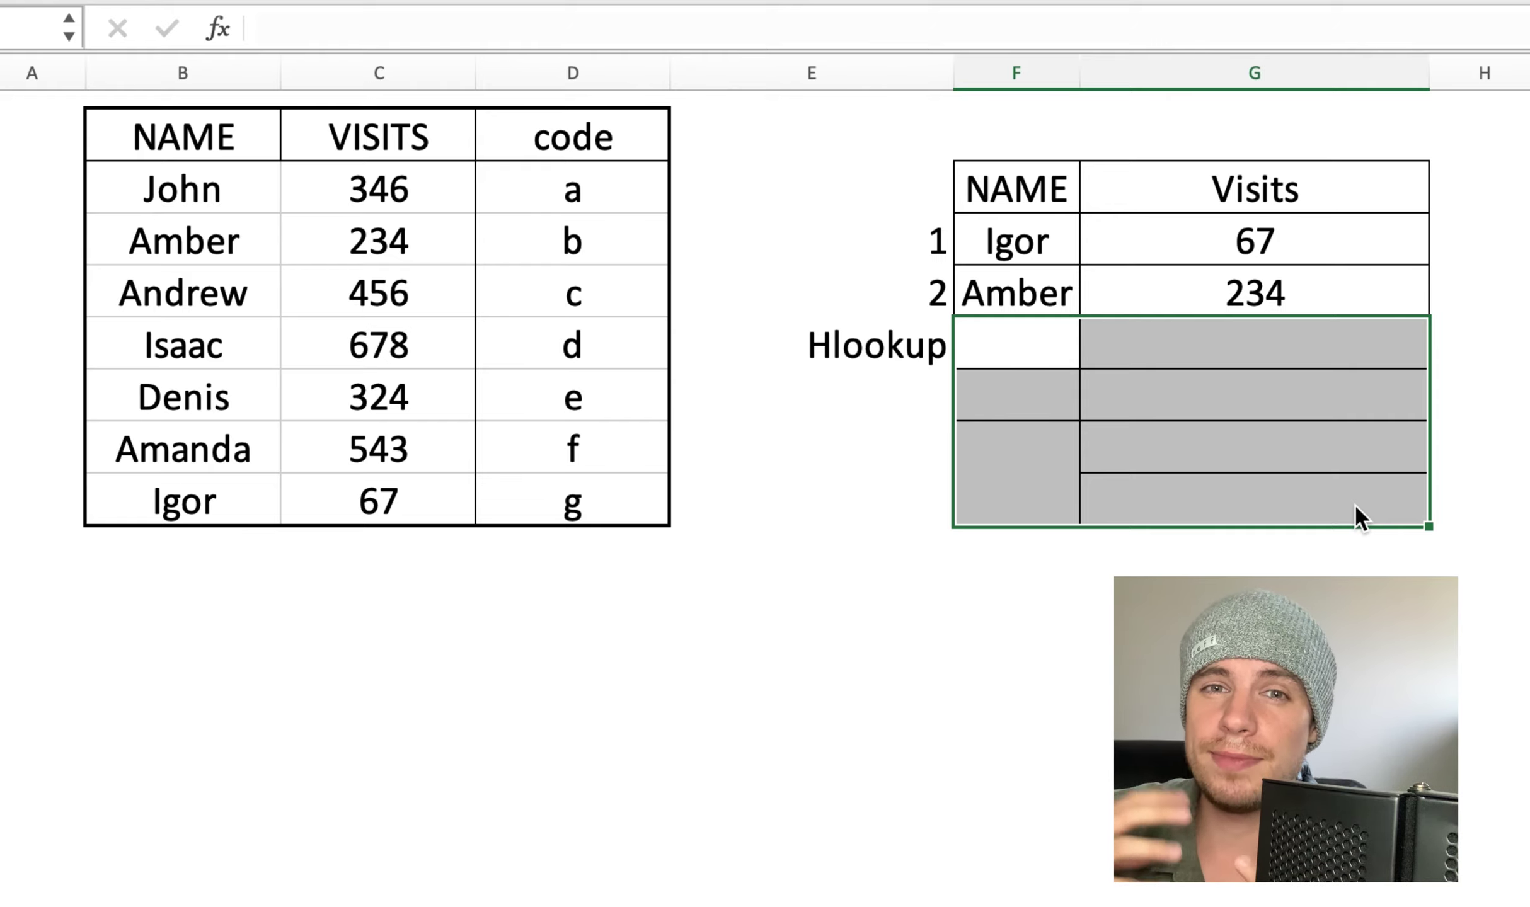
{"action": "left_click", "coordinate": [1318, 384]}
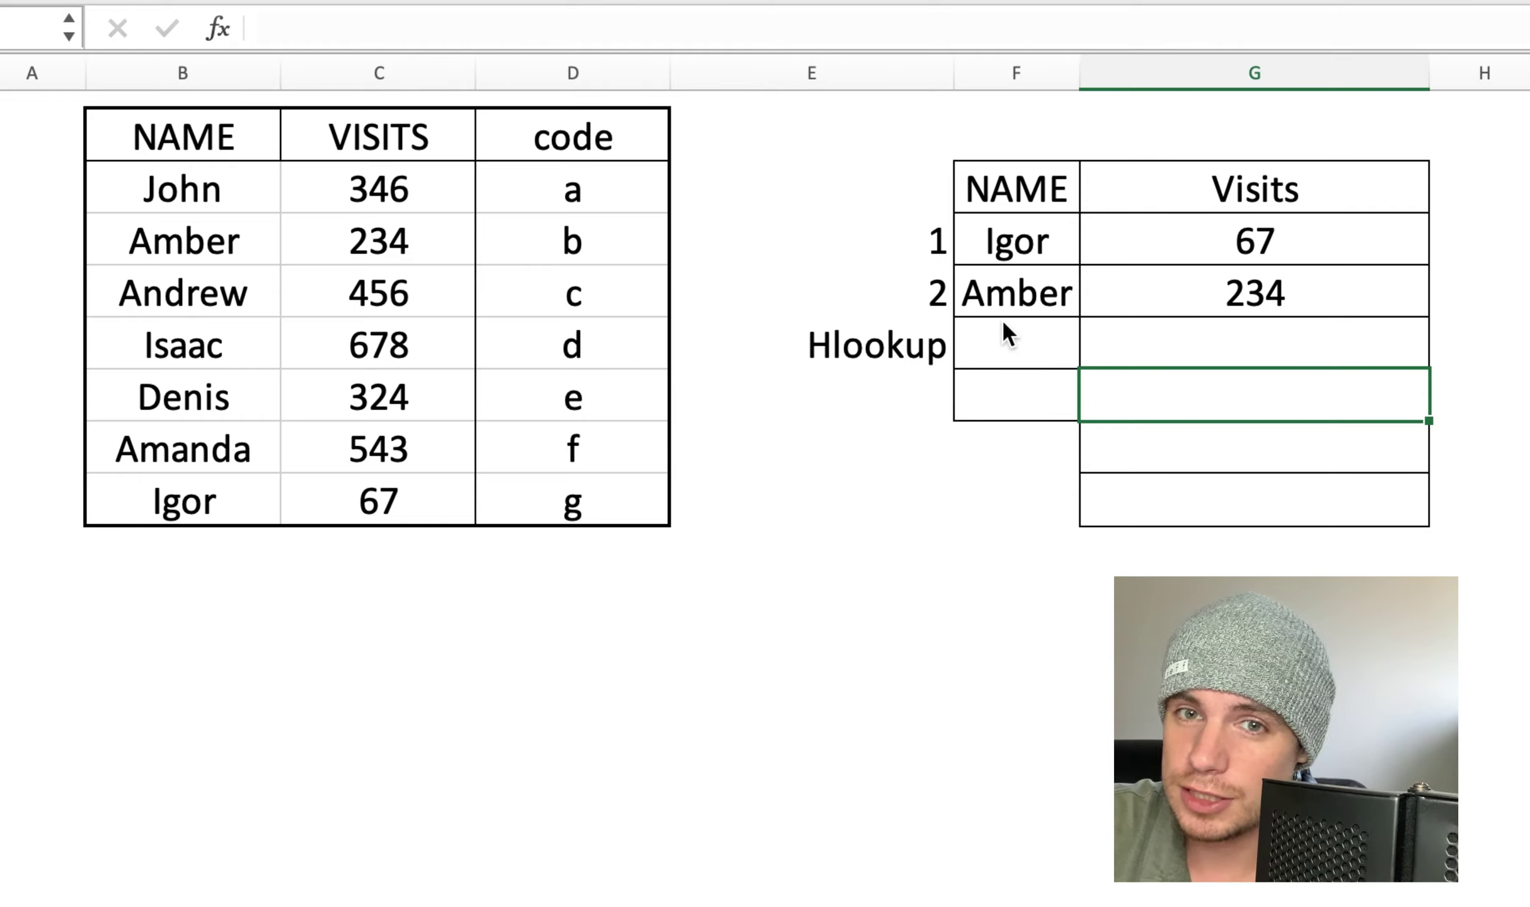
Enter an HLOOKUP formula in G7 with lookup value F7, table array B3:D7, row index 5 and range lookup 0
{"action": "left_click", "coordinate": [1196, 328]}
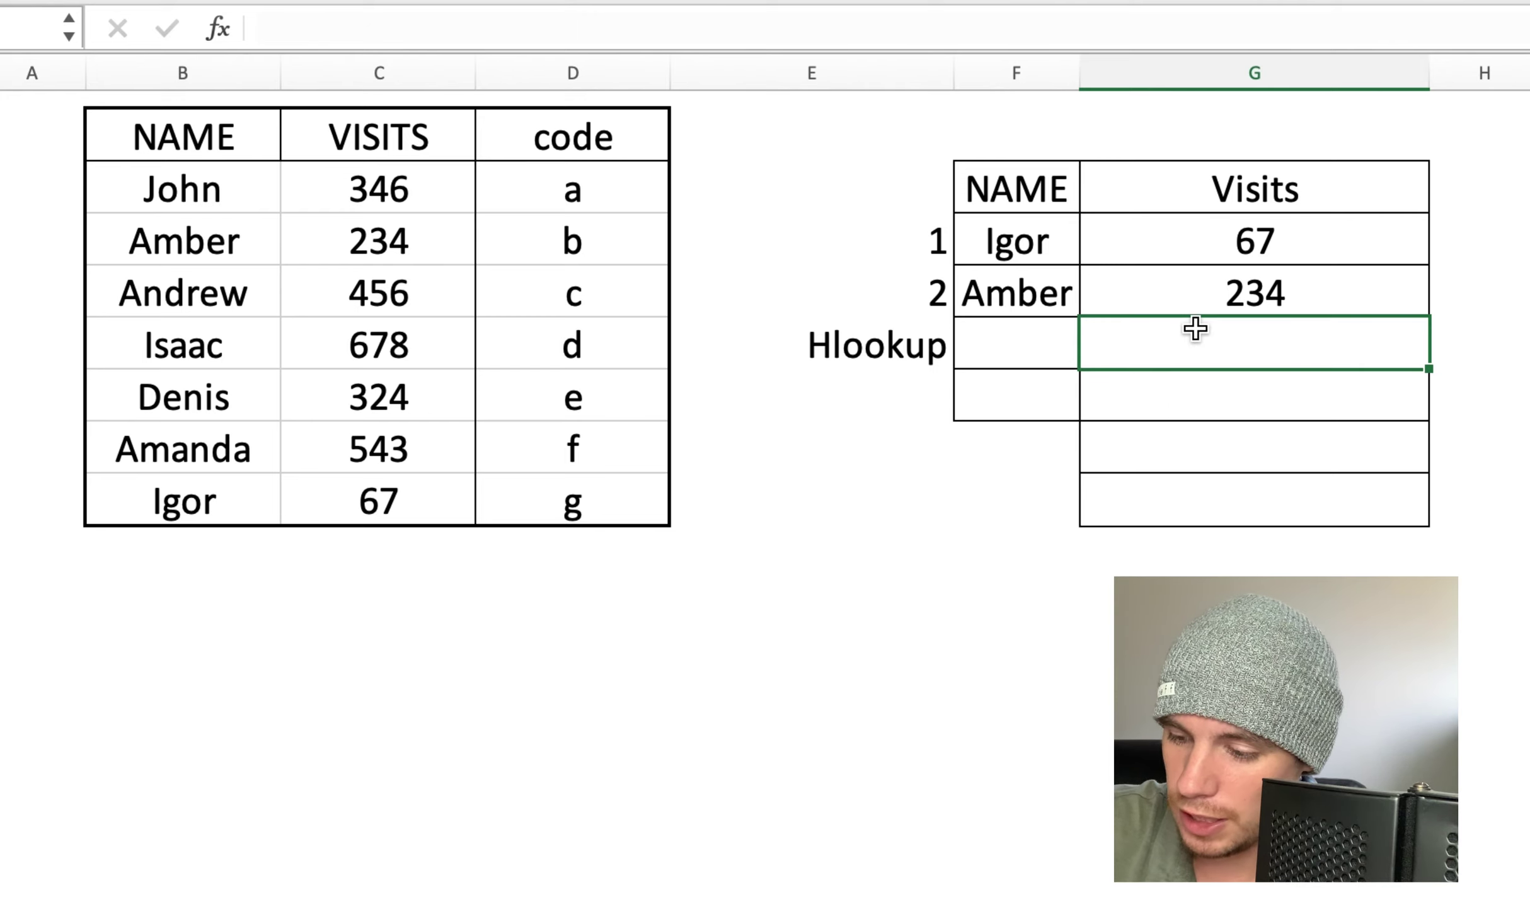
{"action": "type", "text": "=hl"}
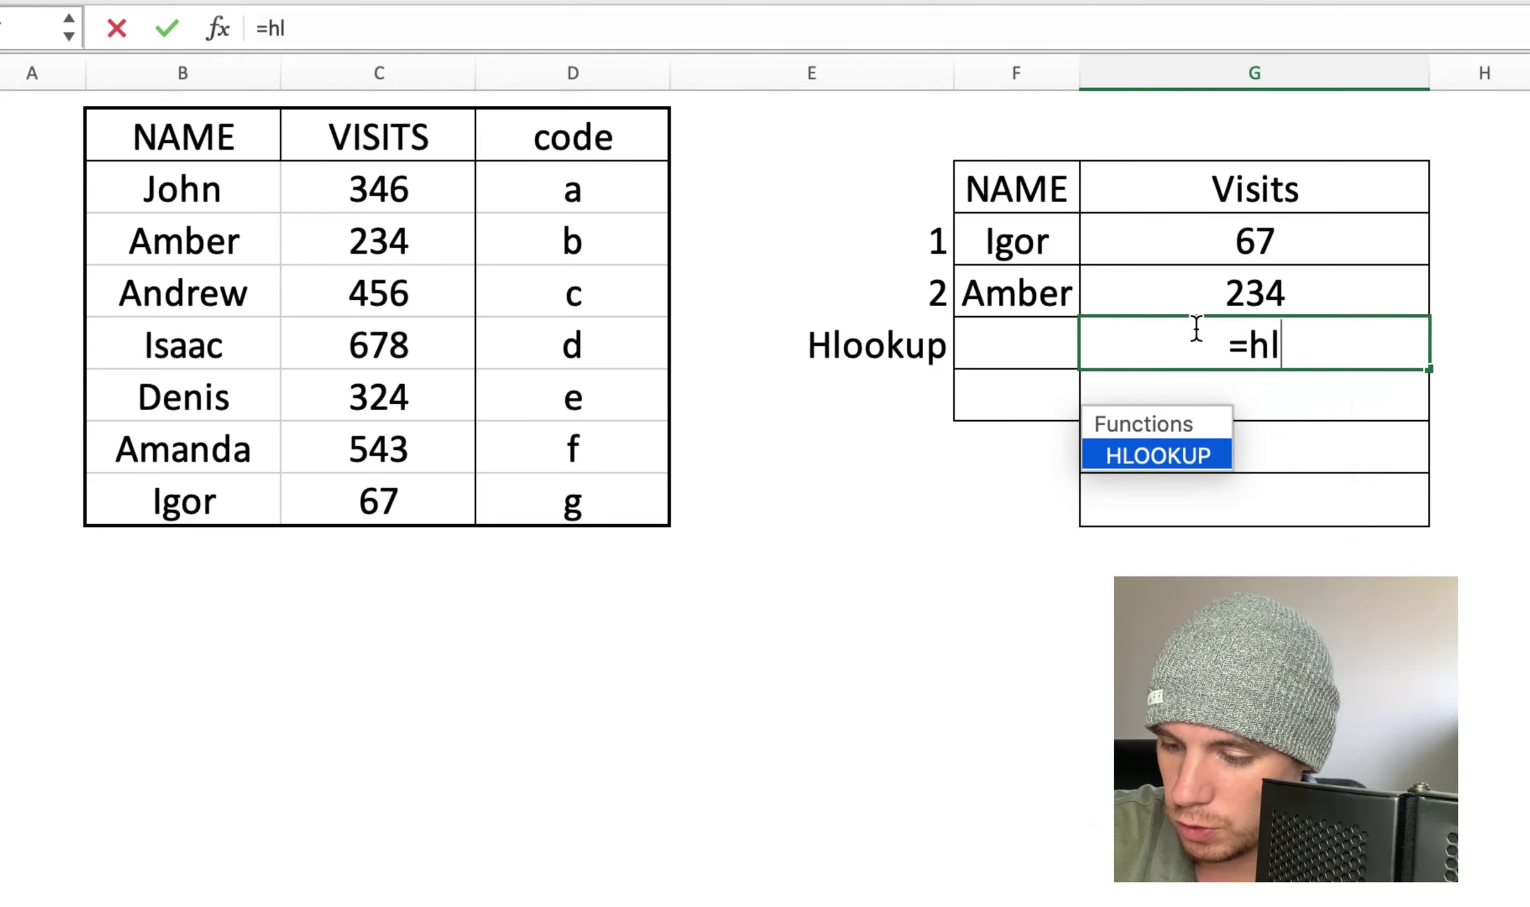
{"action": "type", "text": "ookup"}
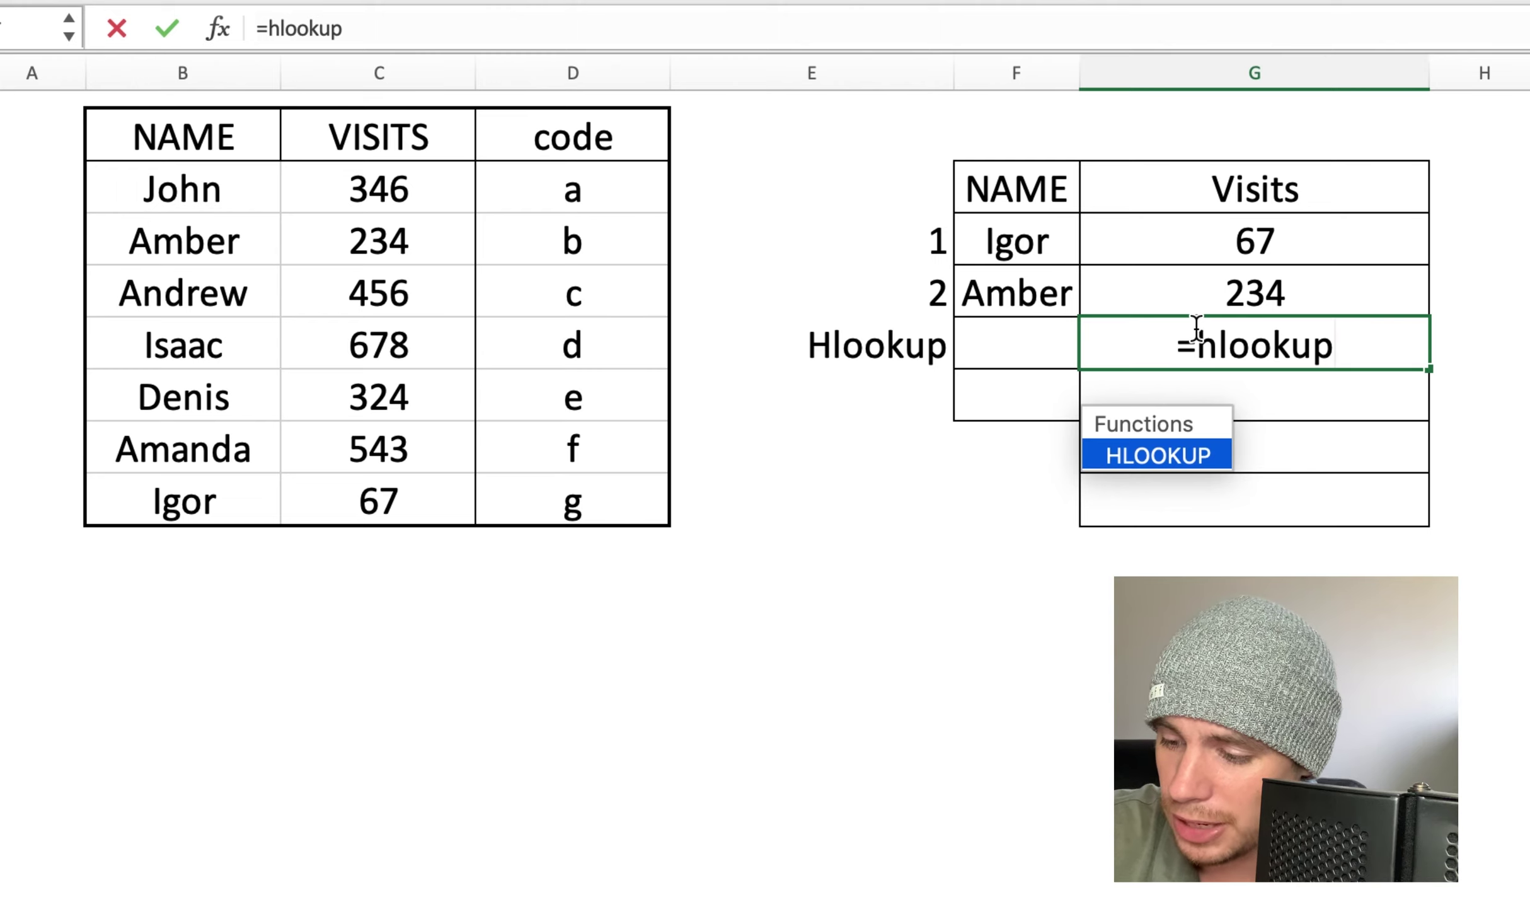
{"action": "type", "text": "("}
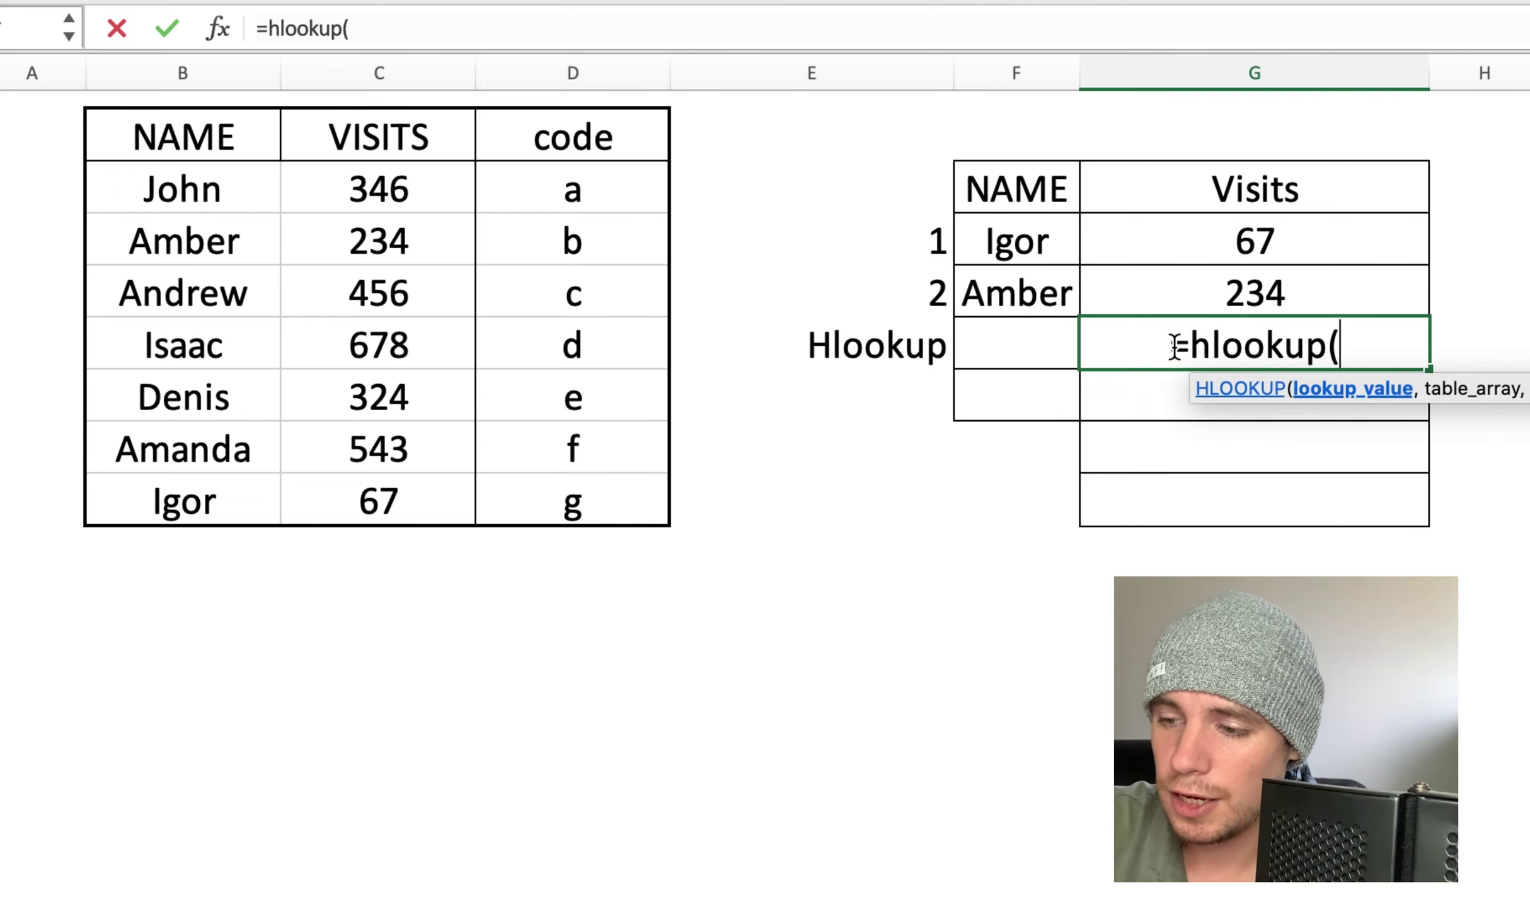
{"action": "left_click", "coordinate": [1008, 340]}
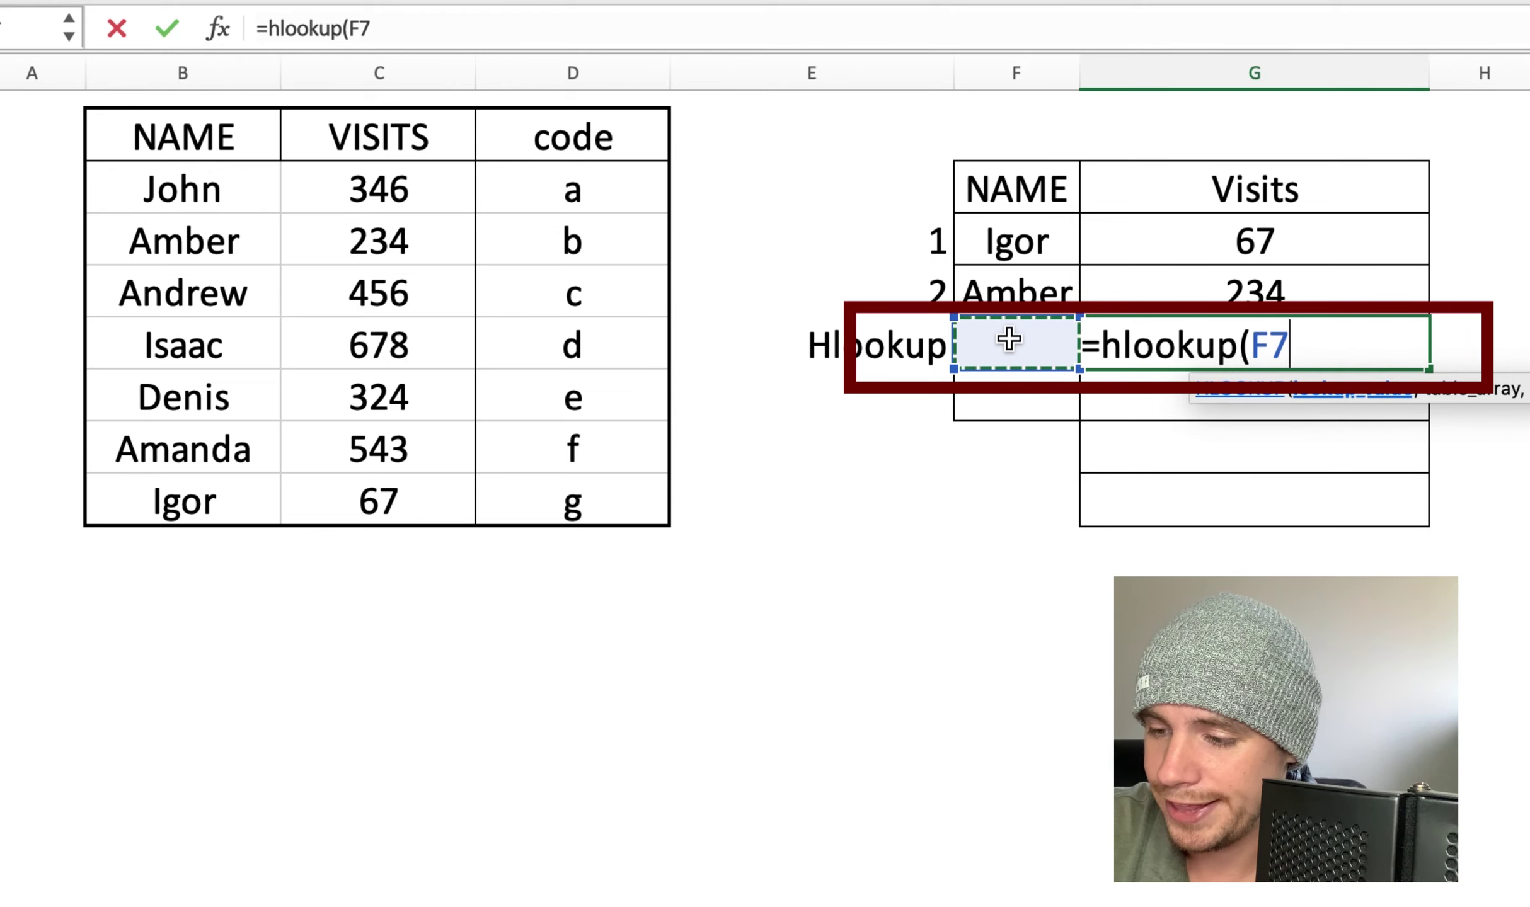
{"action": "type", "text": ","}
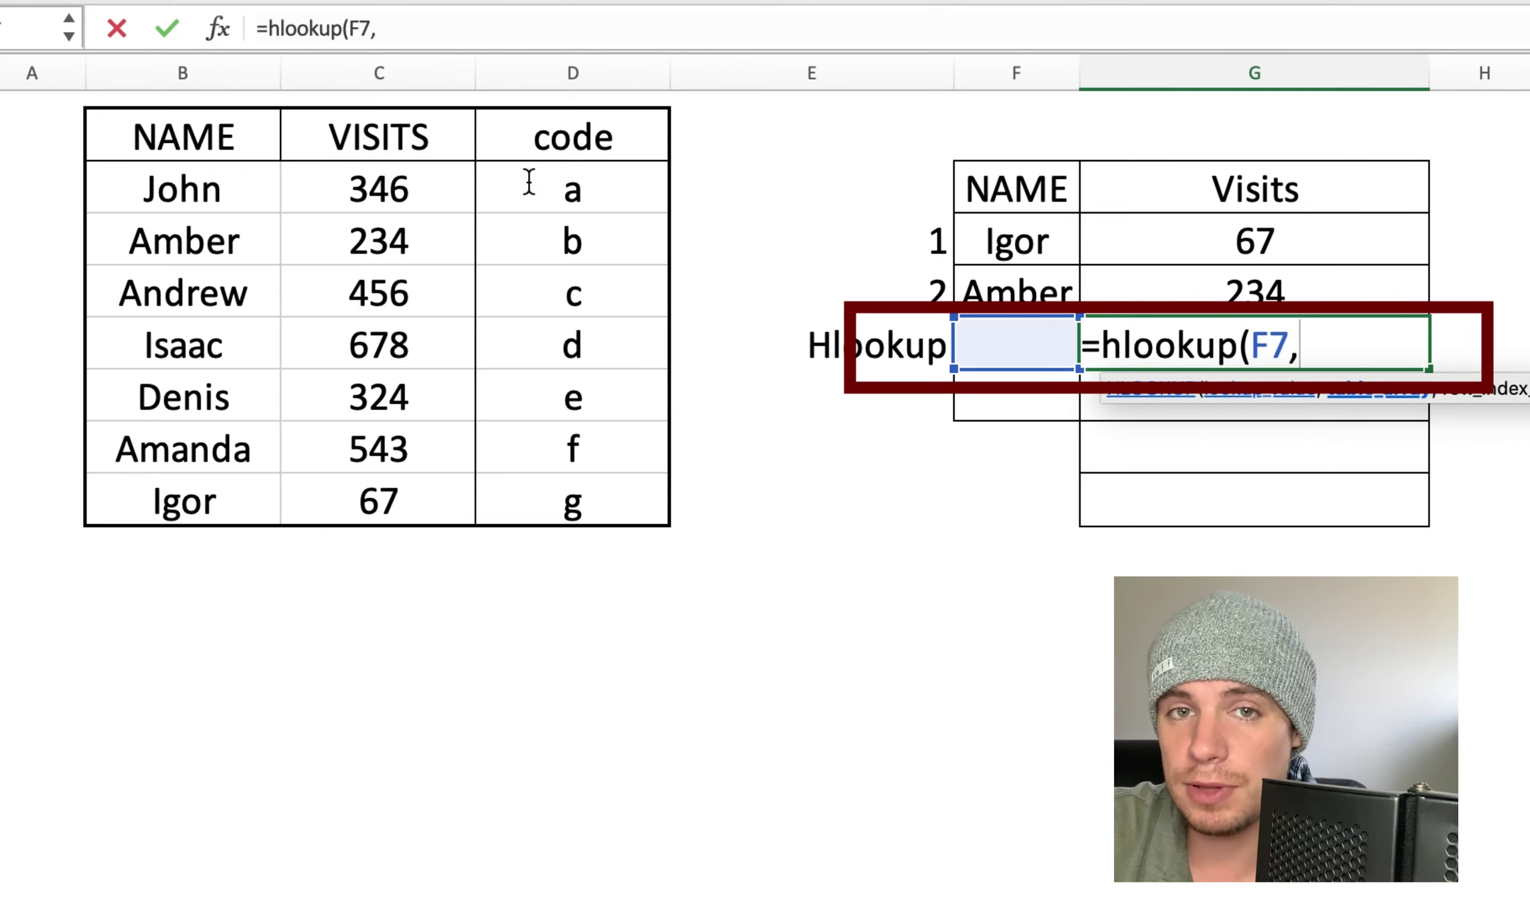
{"action": "left_click_drag", "start_coordinate": [130, 123], "coordinate": [620, 359]}
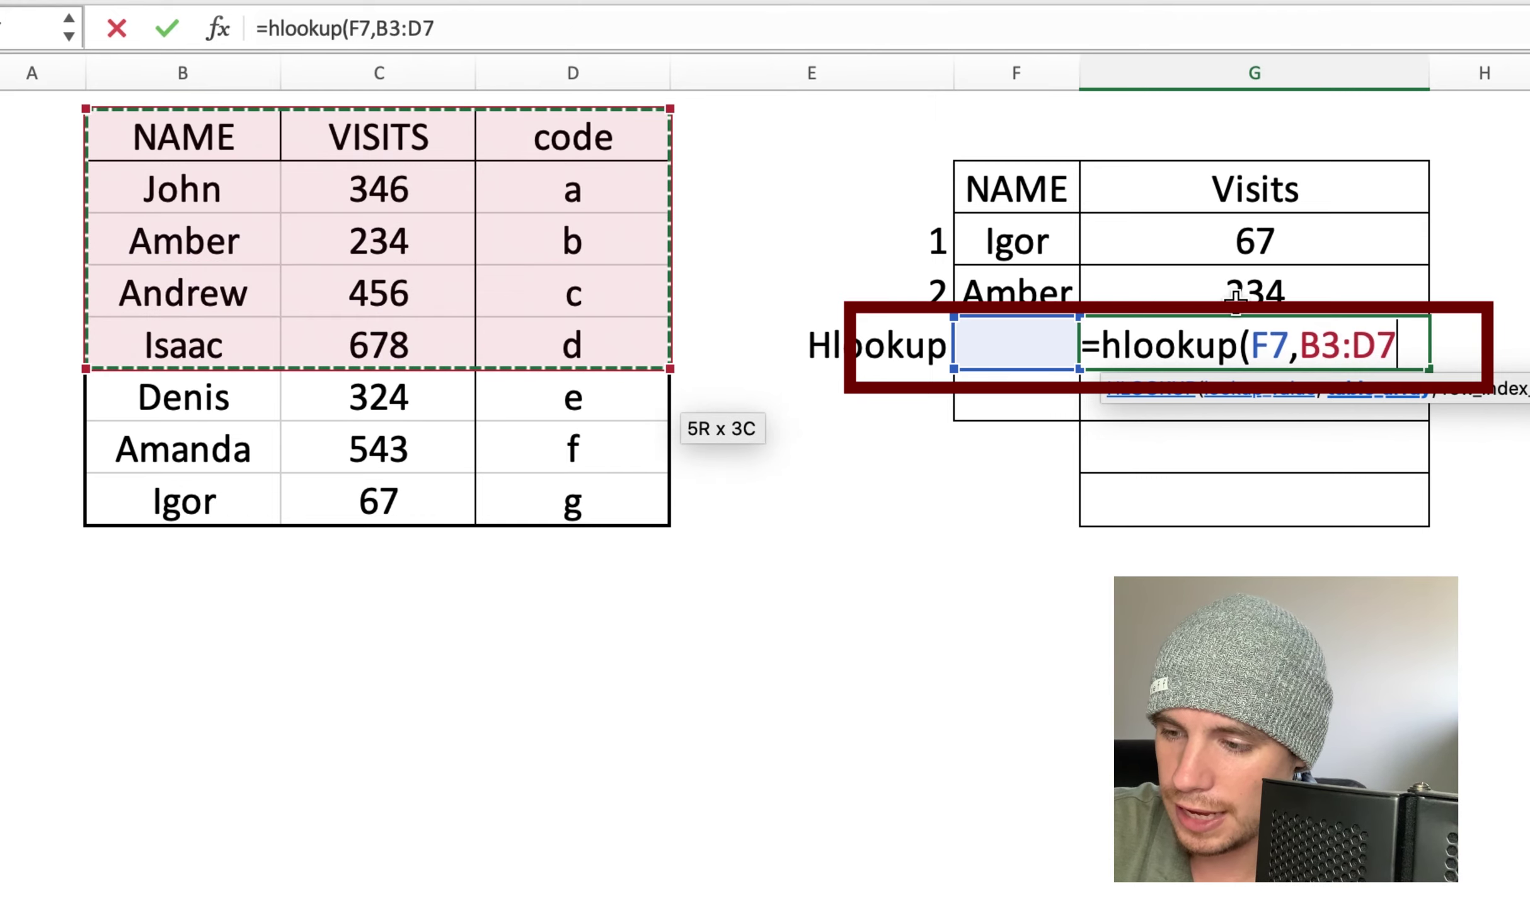
{"action": "type", "text": ","}
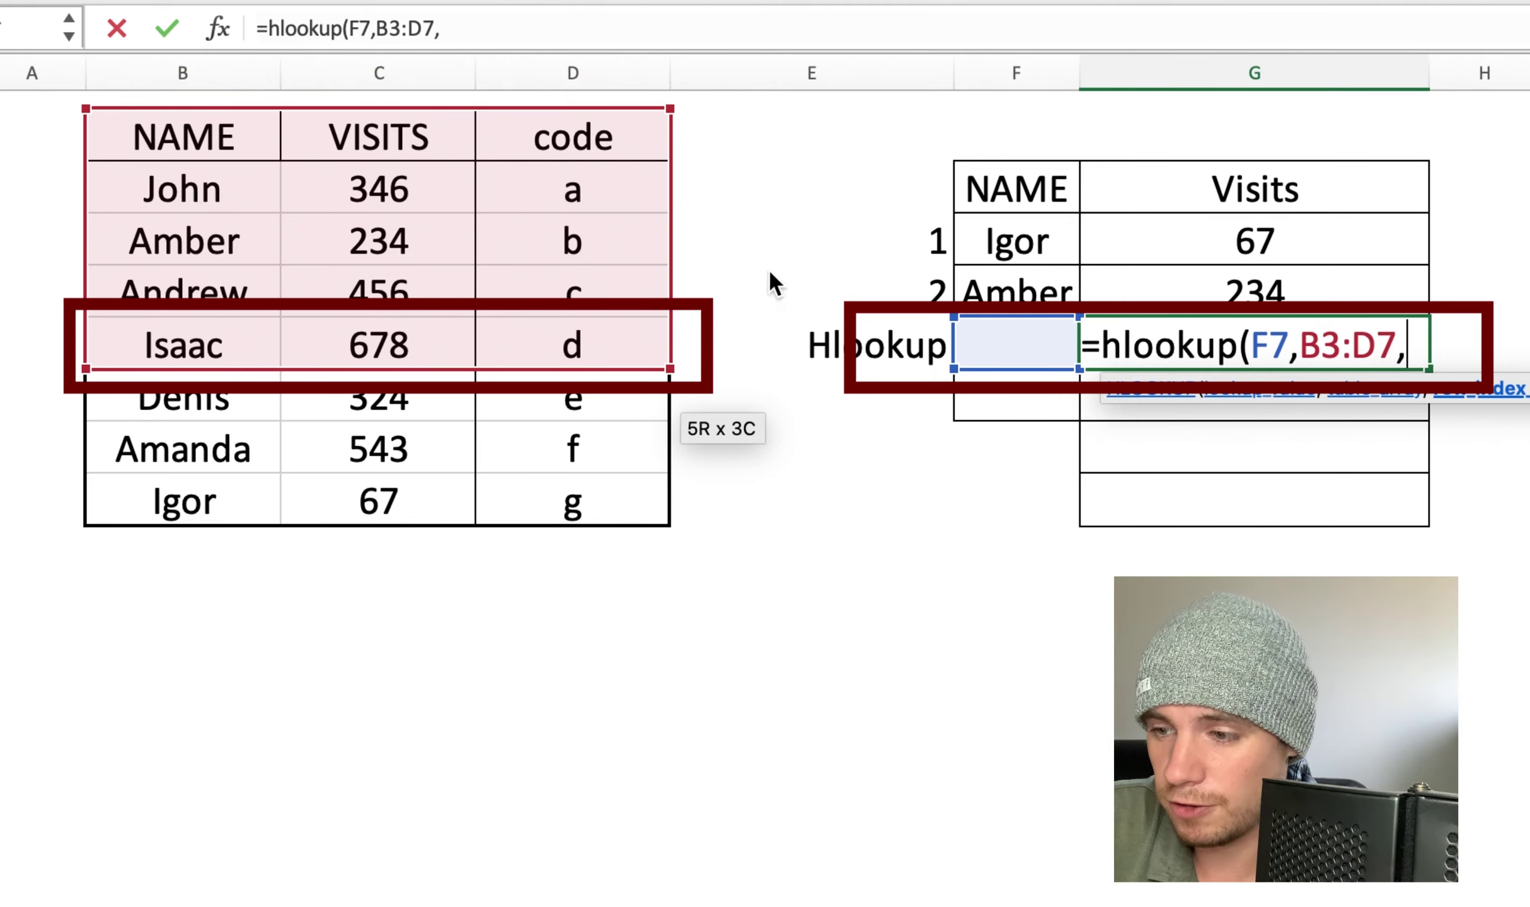
{"action": "type", "text": "5"}
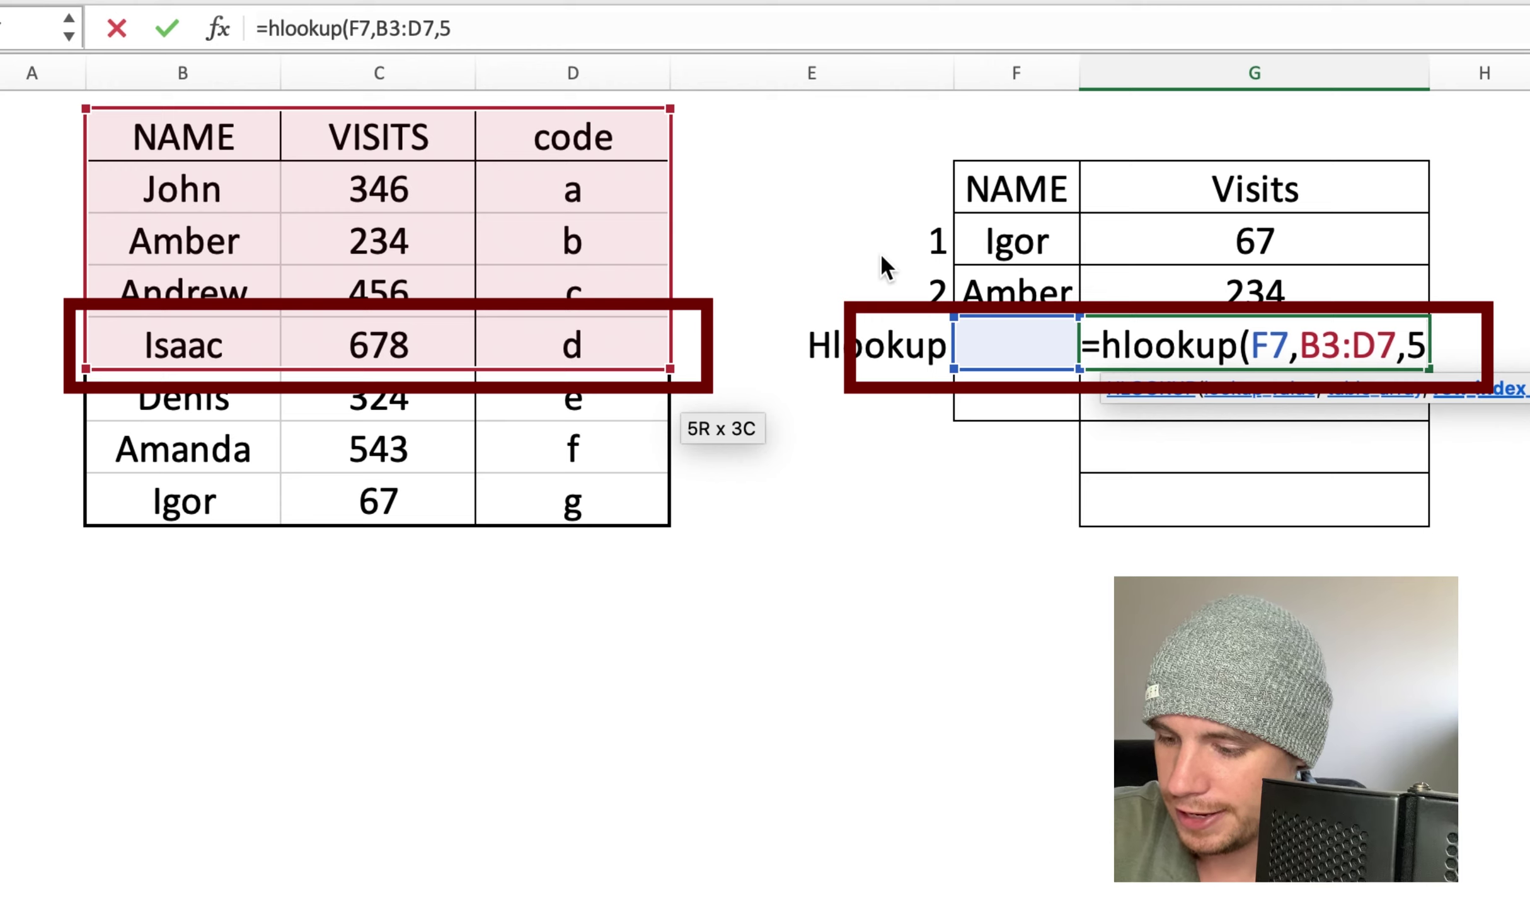
{"action": "type", "text": ",0)"}
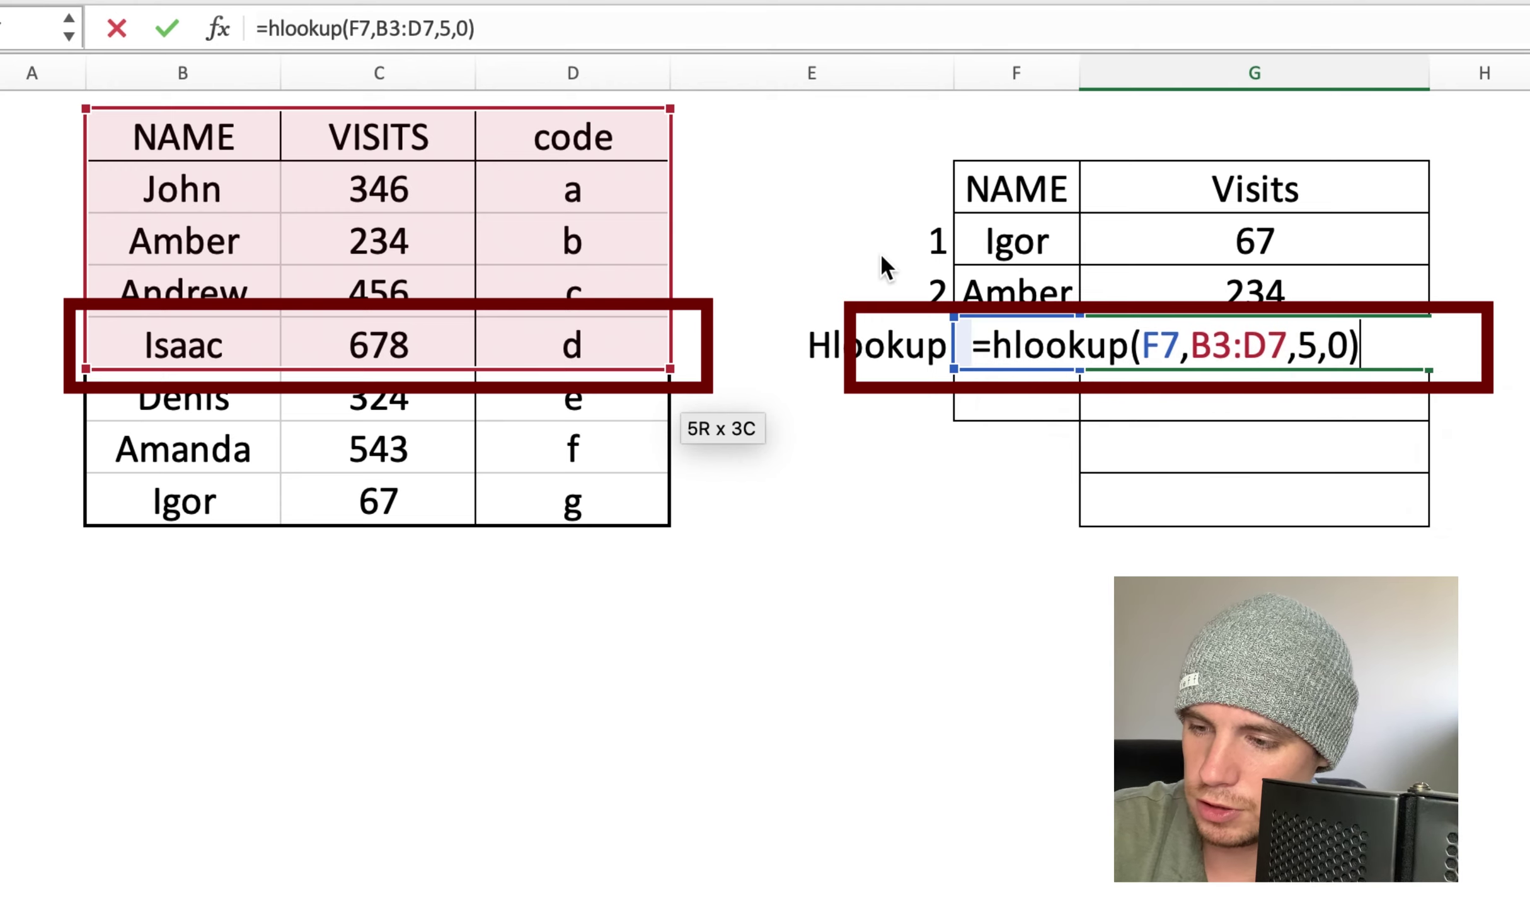
{"action": "key", "text": "Return"}
Enter "visits" in F7 as the lookup value for the HLOOKUP formula
{"action": "left_click", "coordinate": [996, 347]}
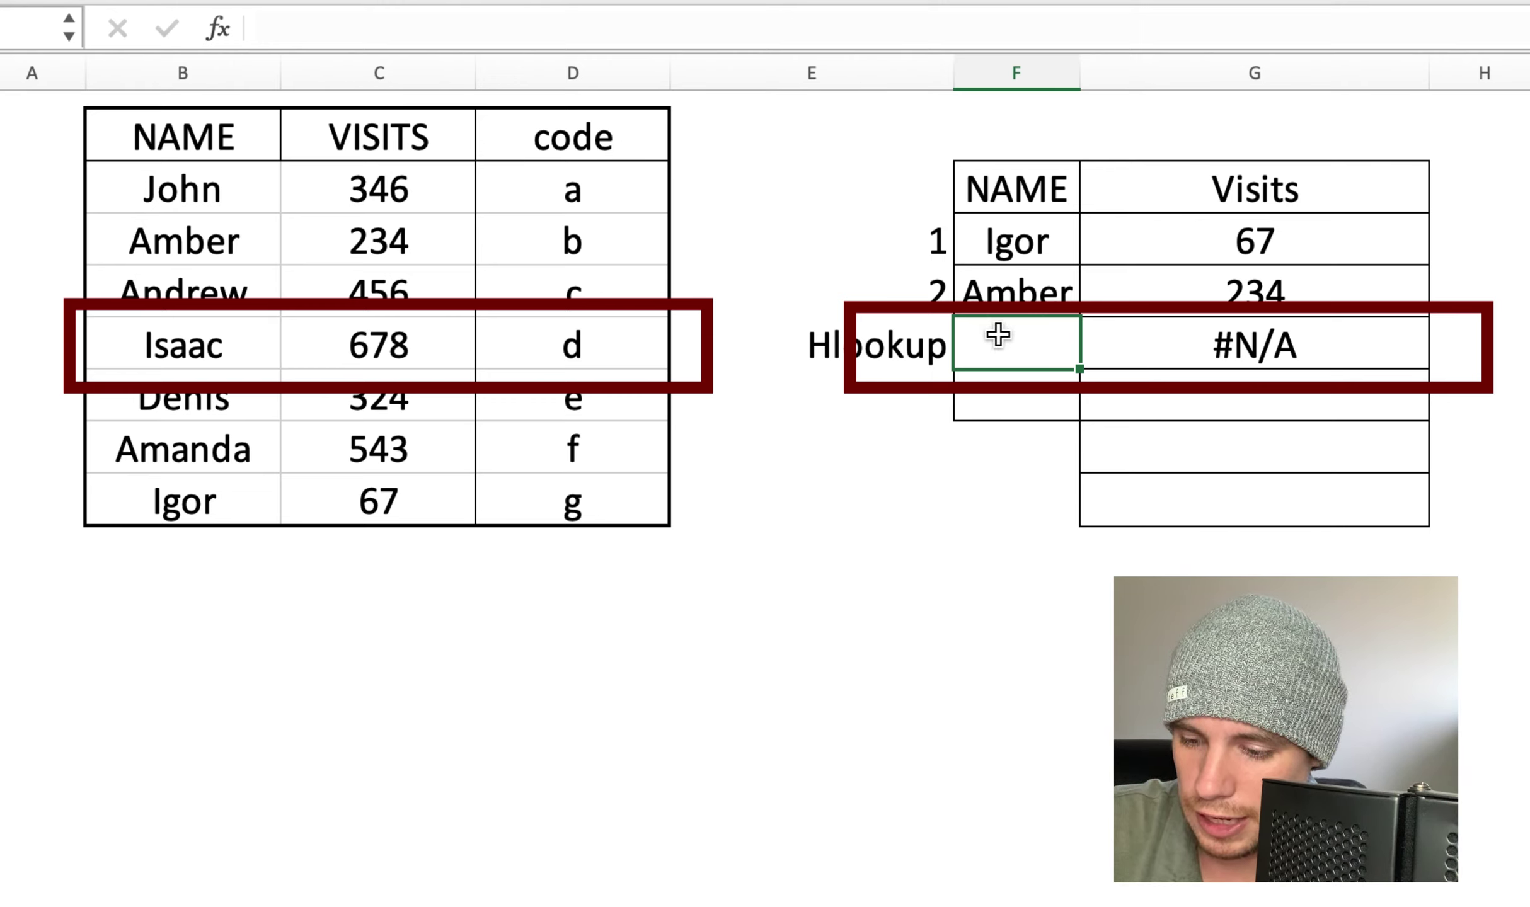
{"action": "type", "text": "visits"}
{"action": "key", "text": "Return"}
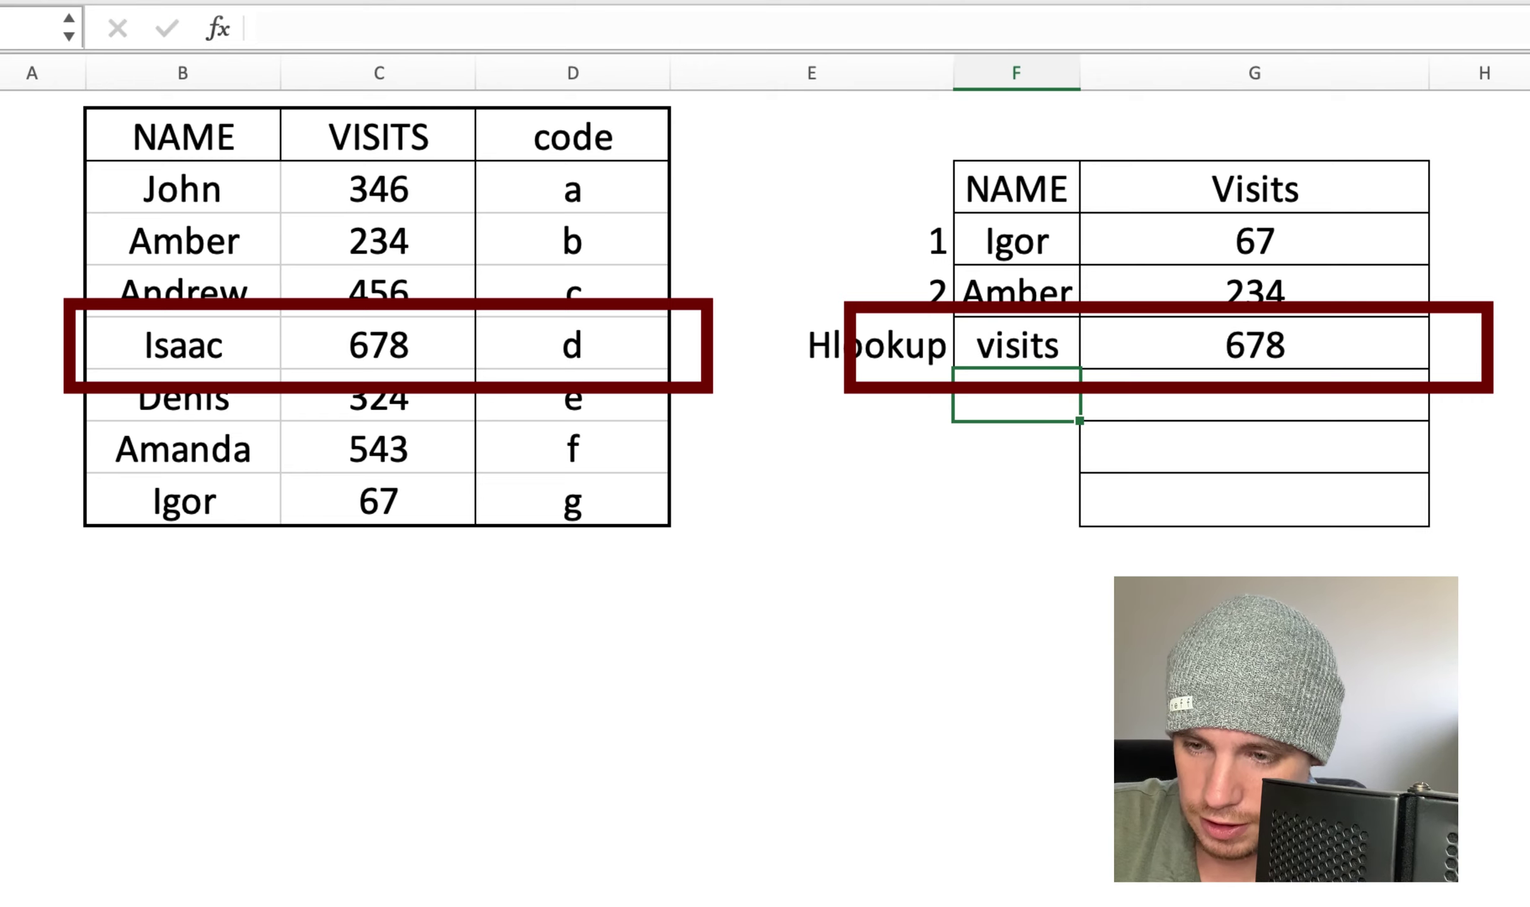
Highlight the whole of row 7 with a blue fill
{"action": "left_click", "coordinate": [16, 343]}
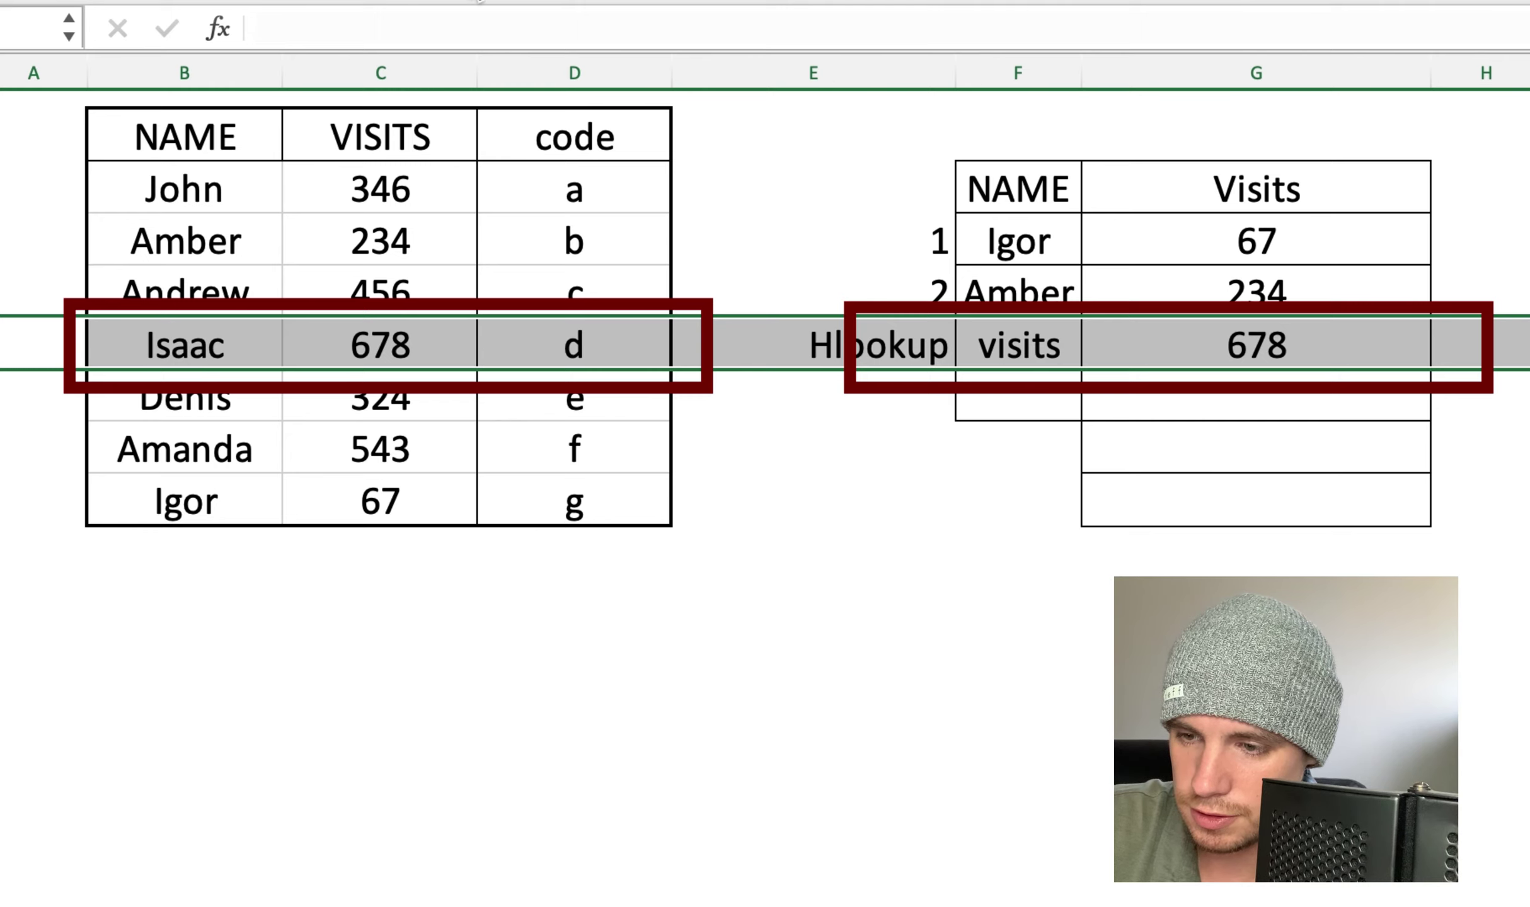
{"action": "left_click", "coordinate": [442, 0]}
{"action": "left_click", "coordinate": [542, 111]}
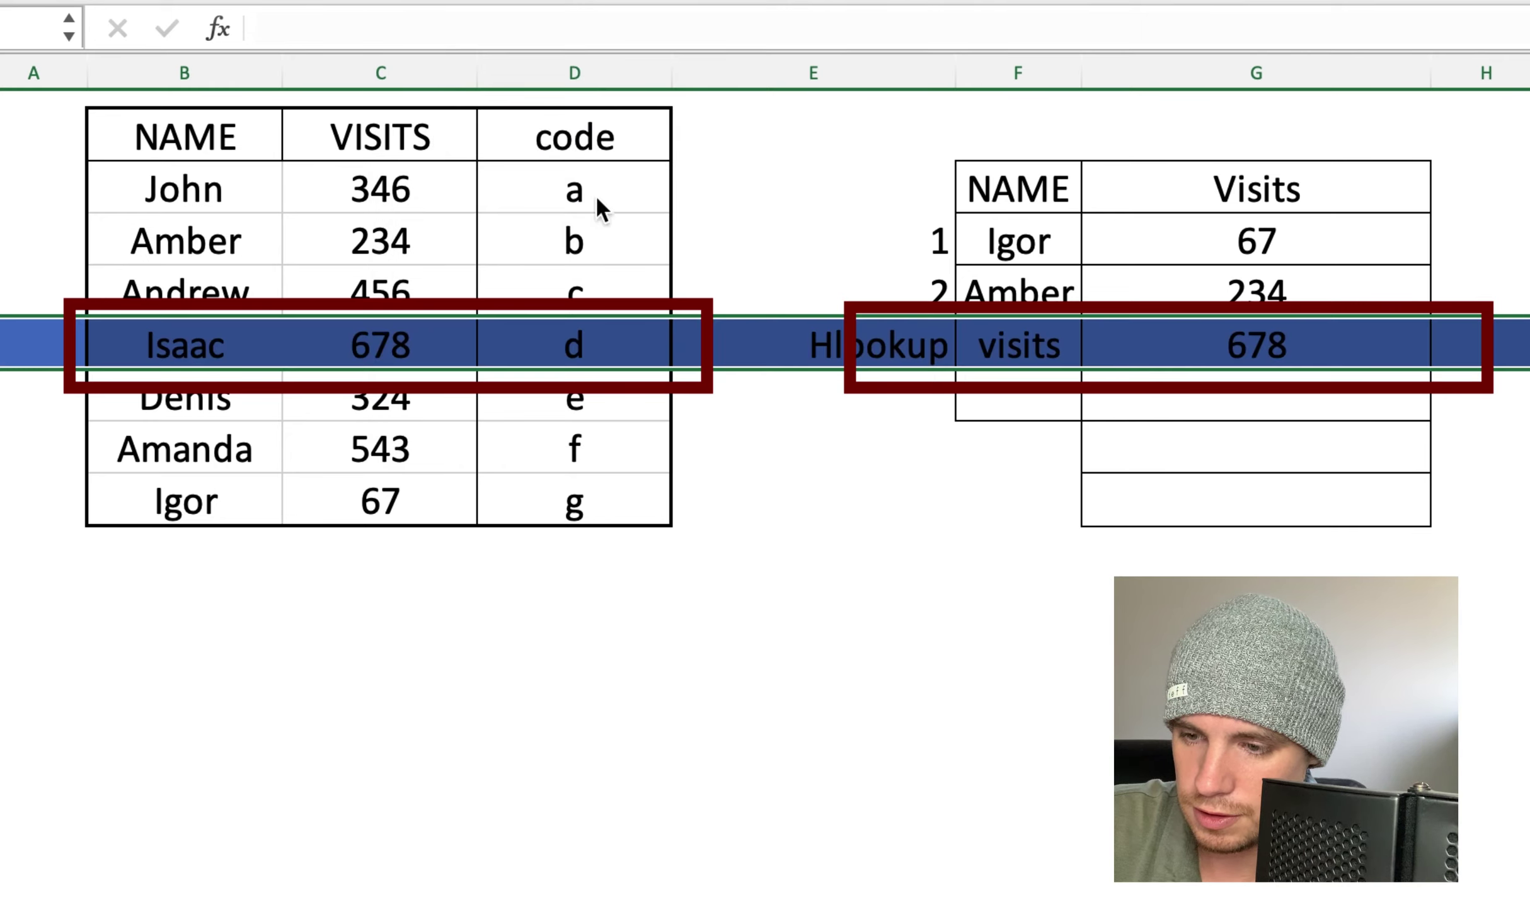
{"action": "left_click", "coordinate": [759, 501]}
Check the HLOOKUP formula in G7 and change its lookup value in F7 to "Name"
{"action": "left_click", "coordinate": [1301, 352]}
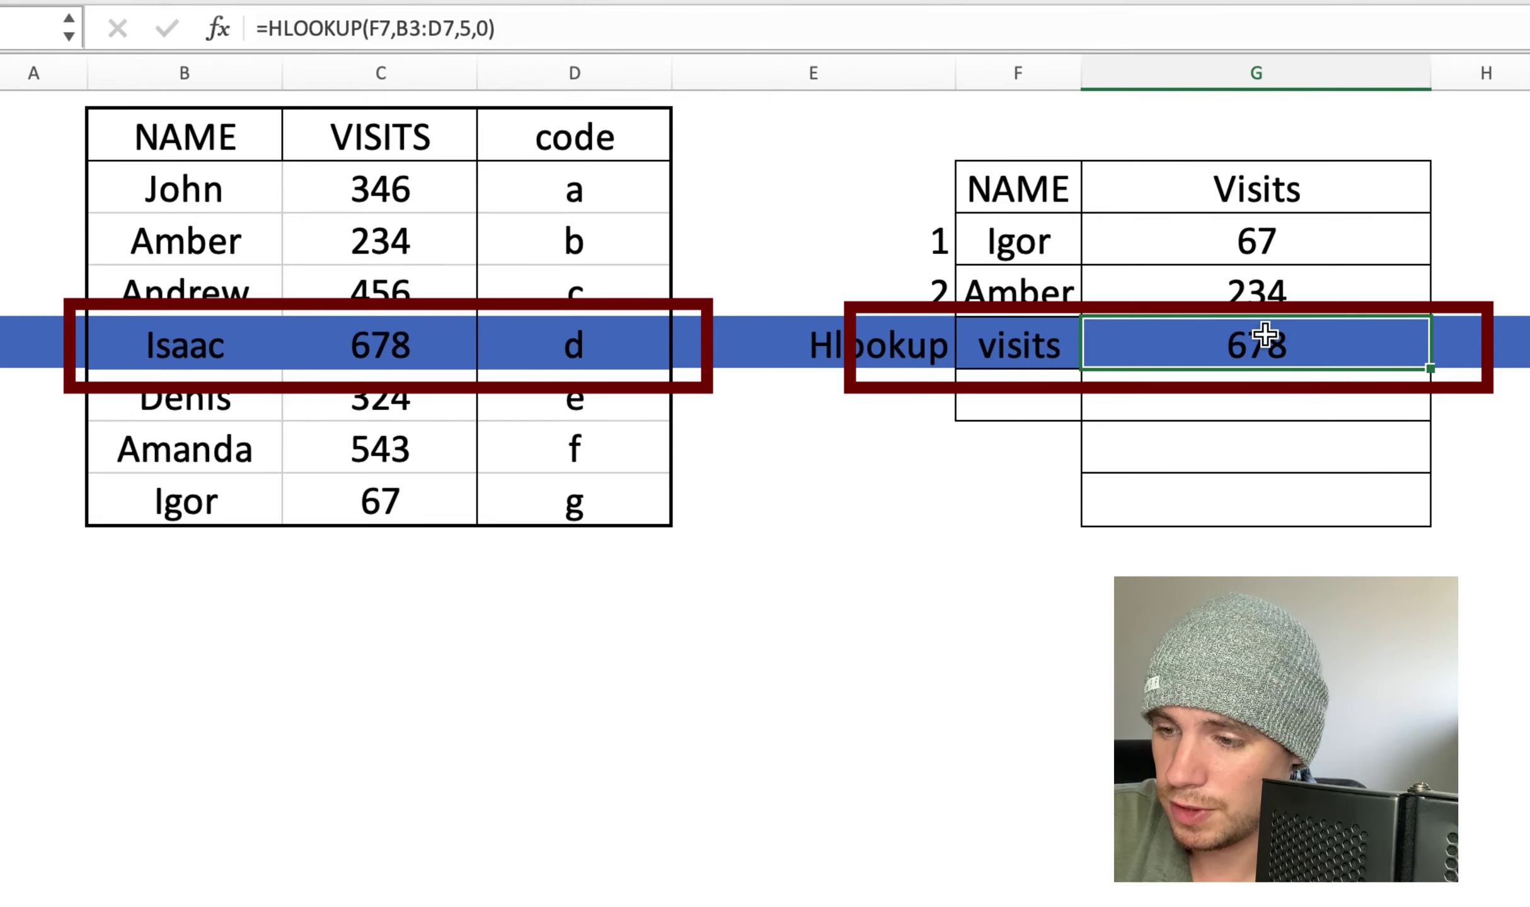
{"action": "left_click", "coordinate": [1032, 358]}
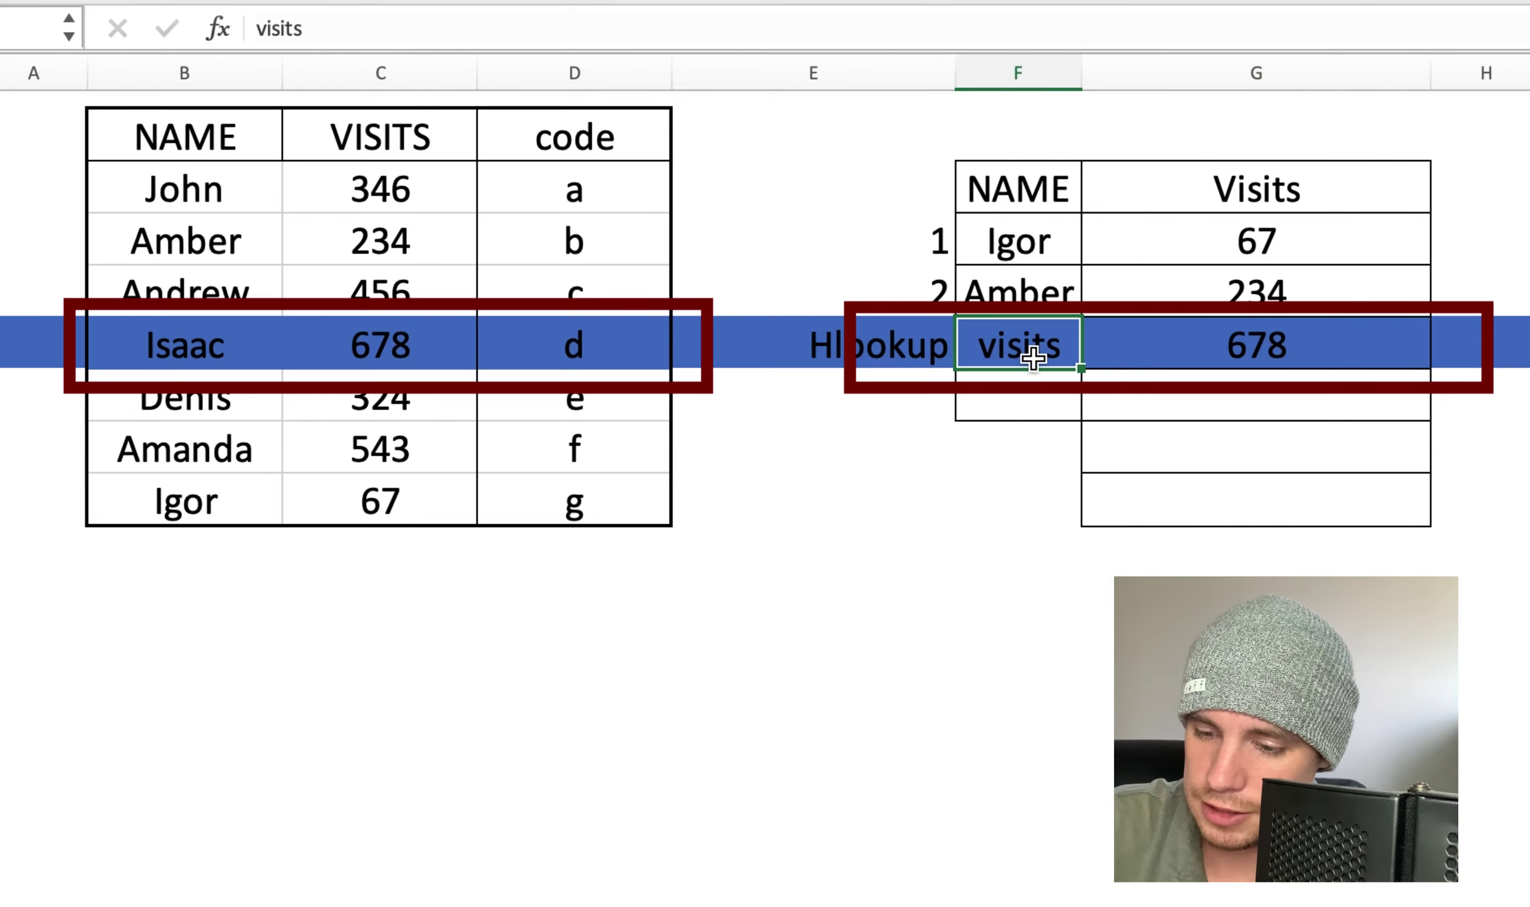
{"action": "type", "text": "Name"}
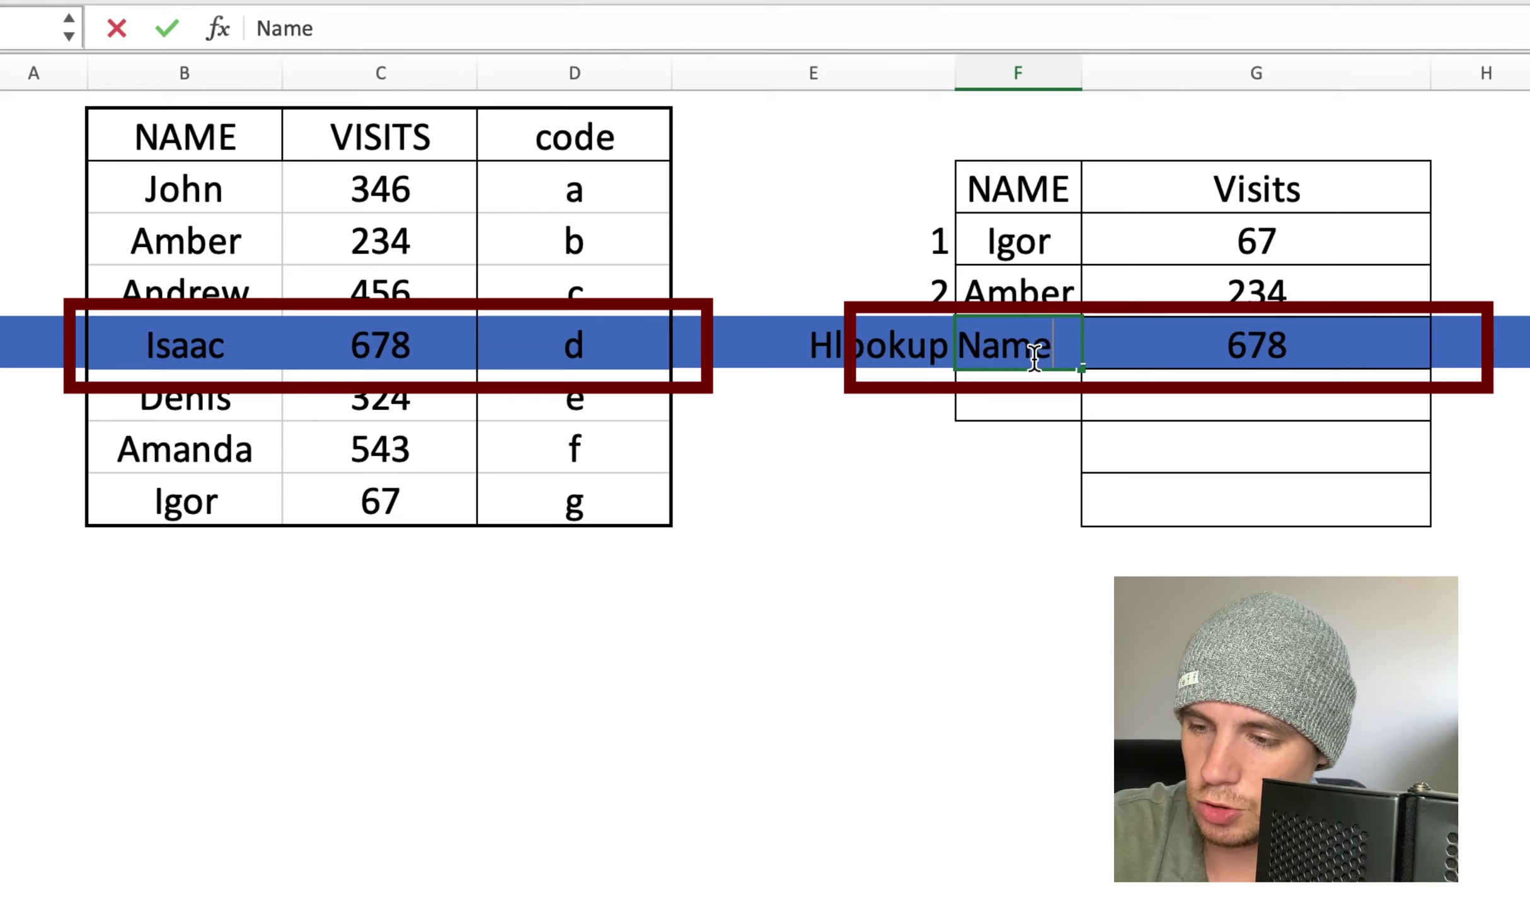
{"action": "key", "text": "Return"}
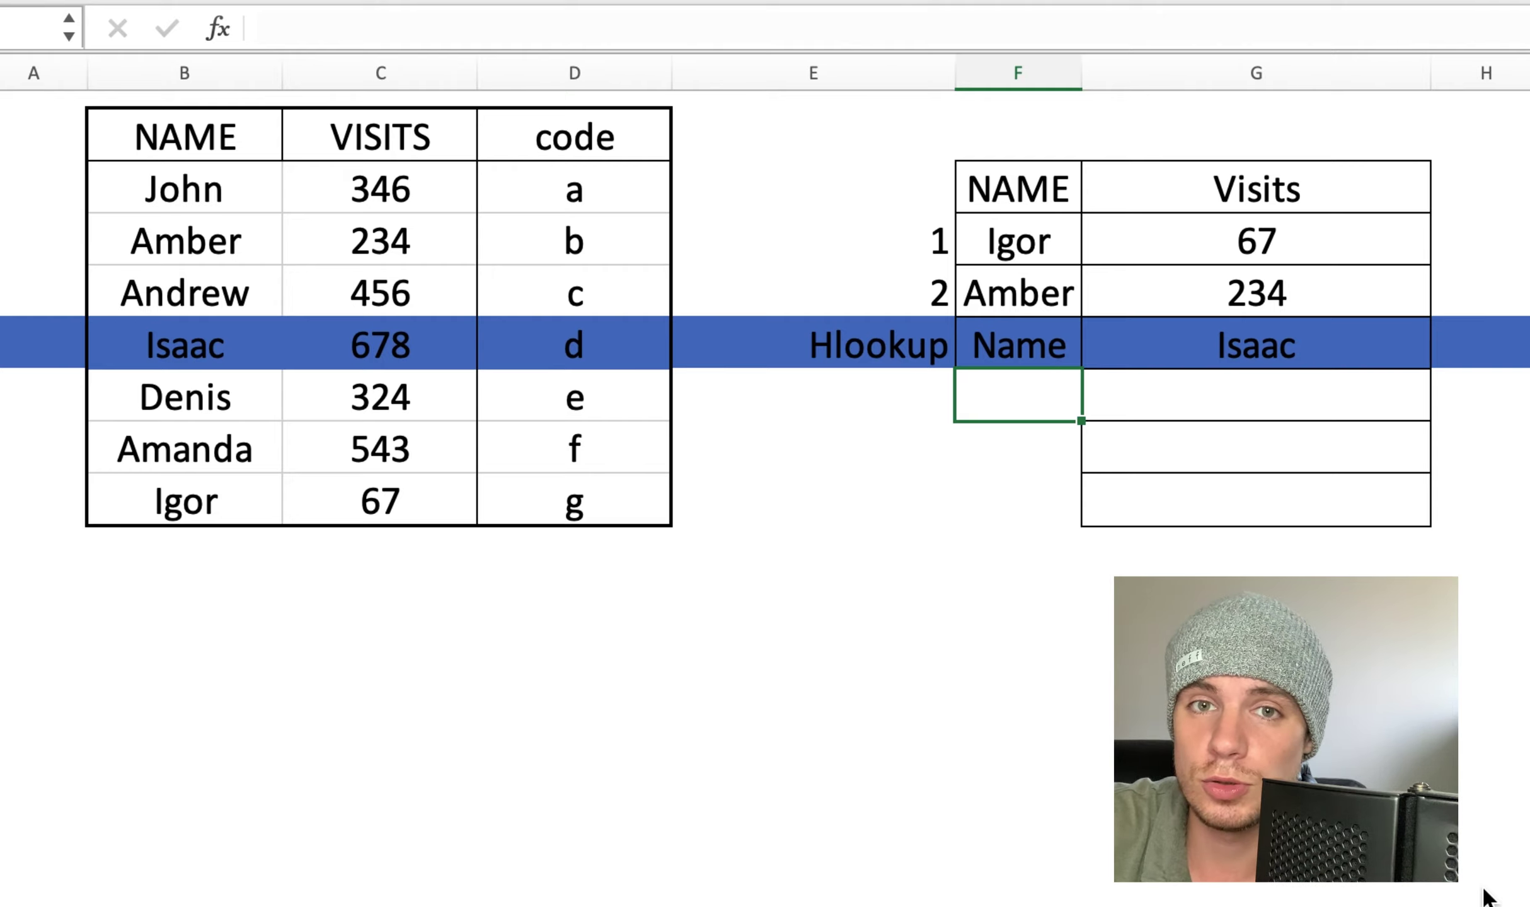
Change the range lookup argument of G7's HLOOKUP formula to 1 for an approximate match
{"action": "double_click", "coordinate": [1282, 359]}
{"action": "double_click", "coordinate": [1368, 346]}
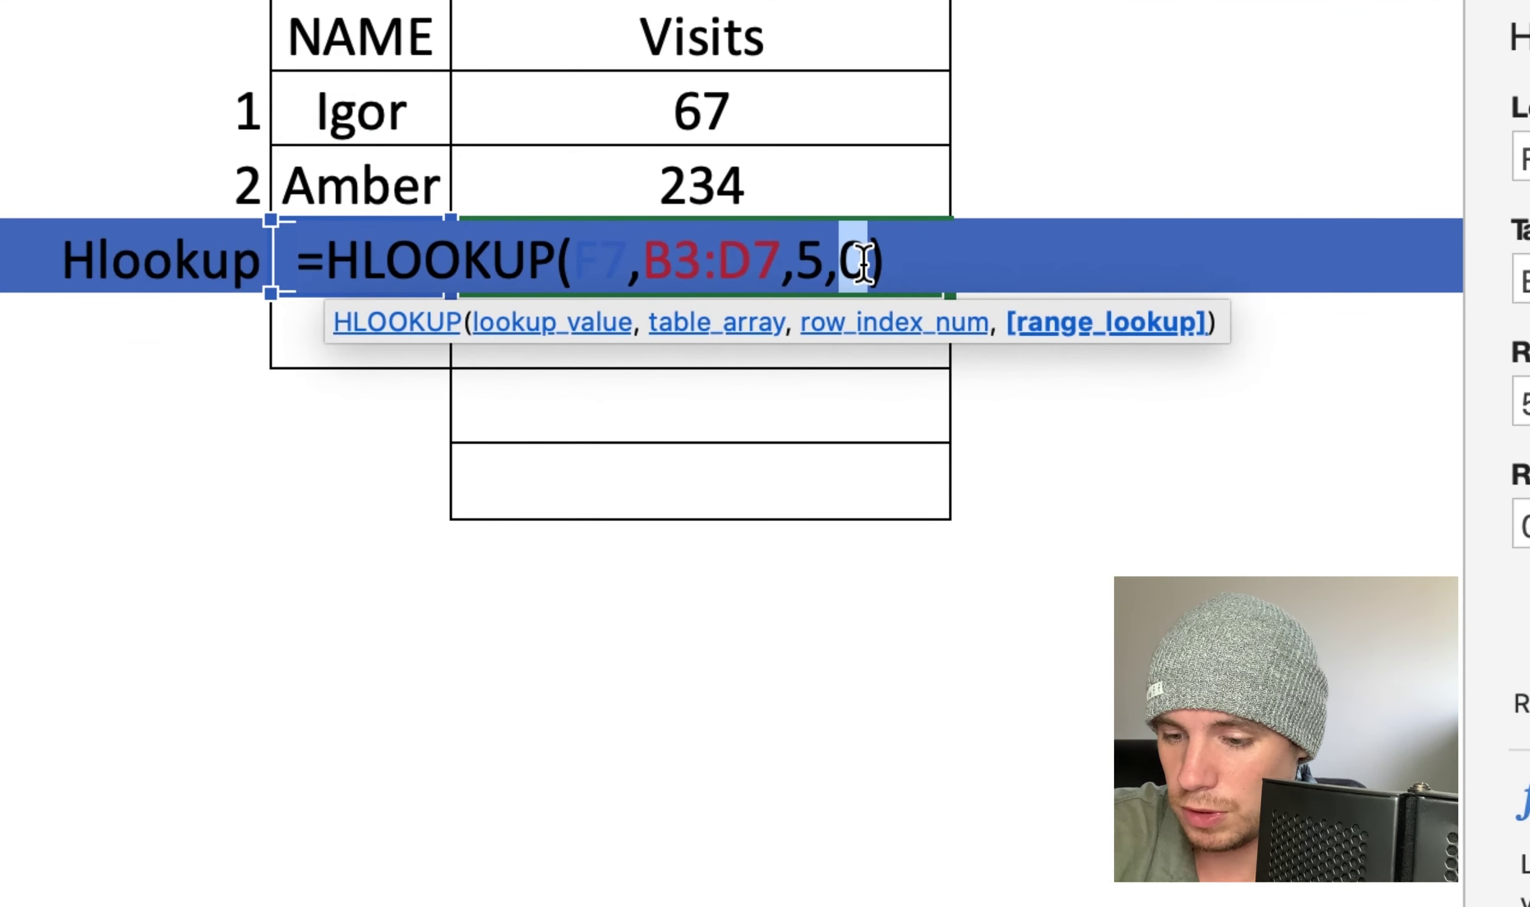
{"action": "type", "text": "1"}
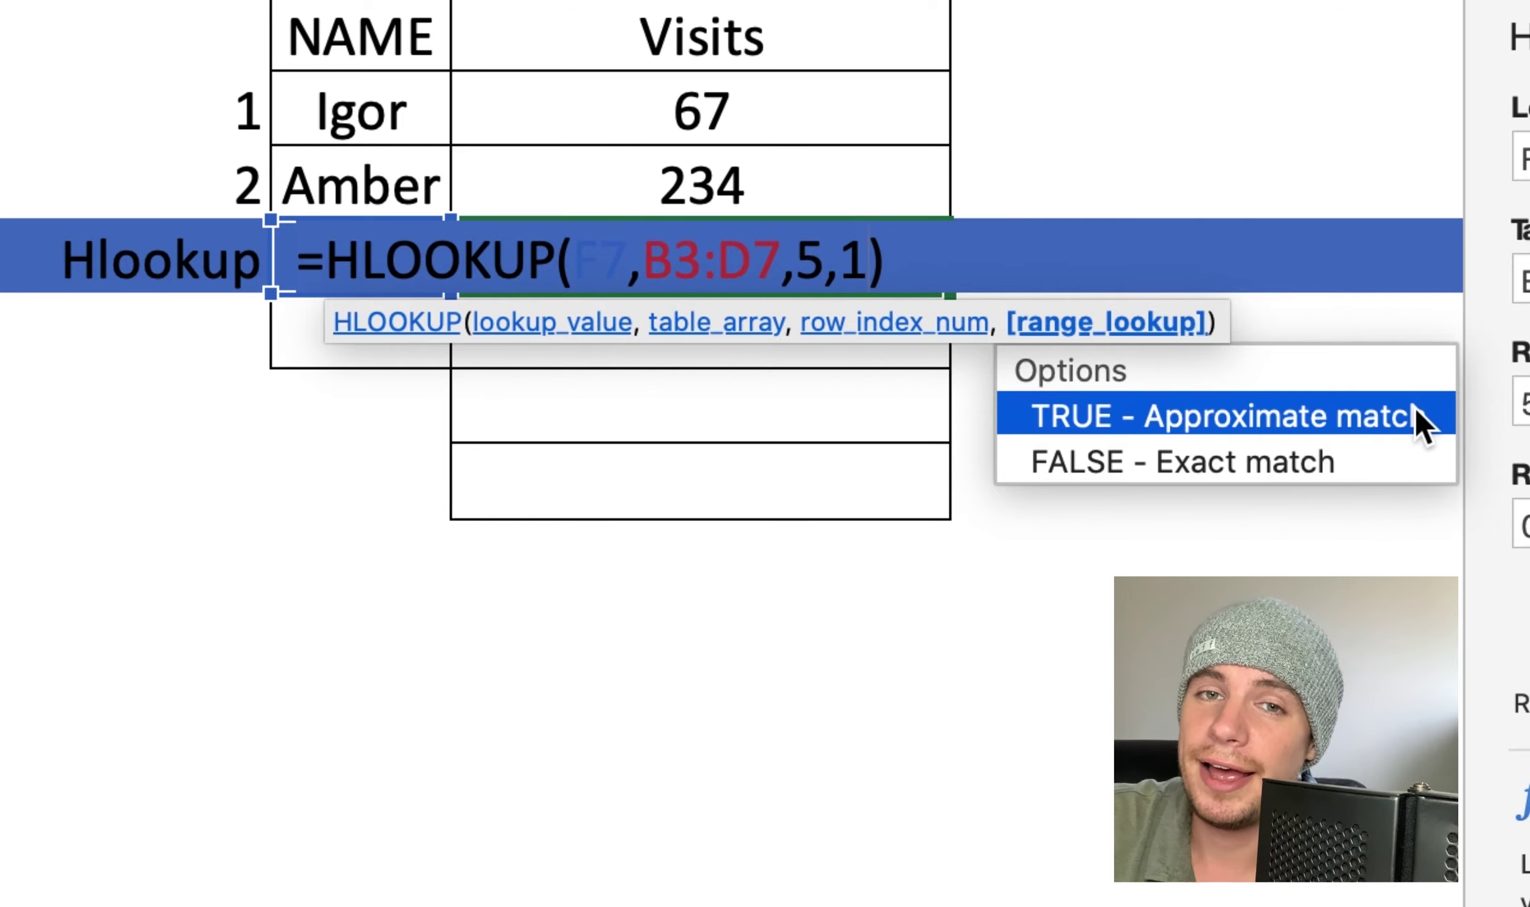
{"action": "key", "text": "Return"}
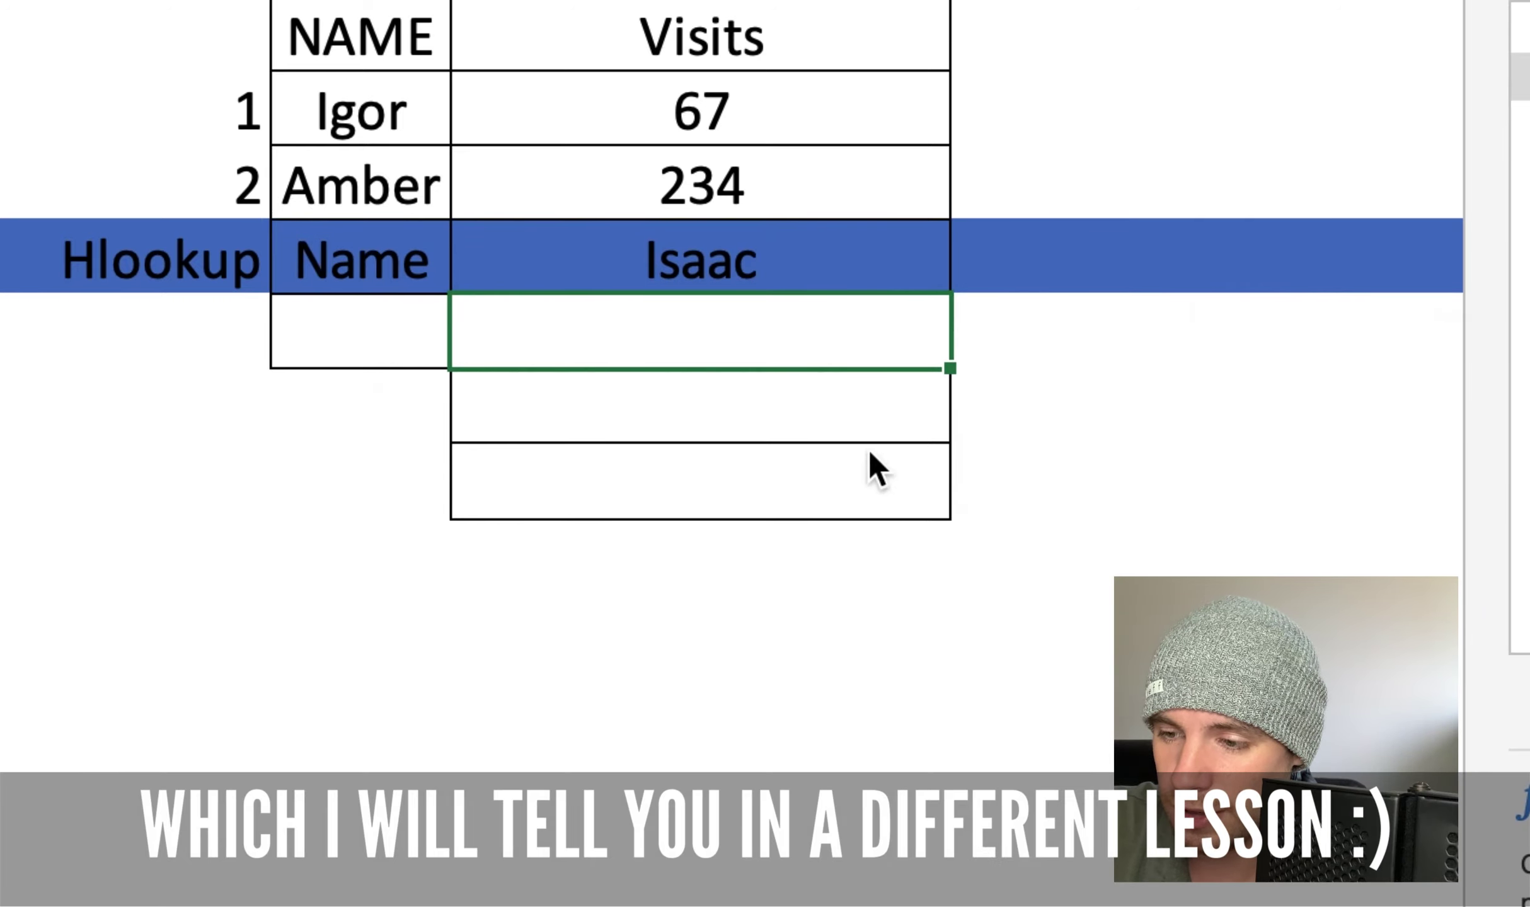